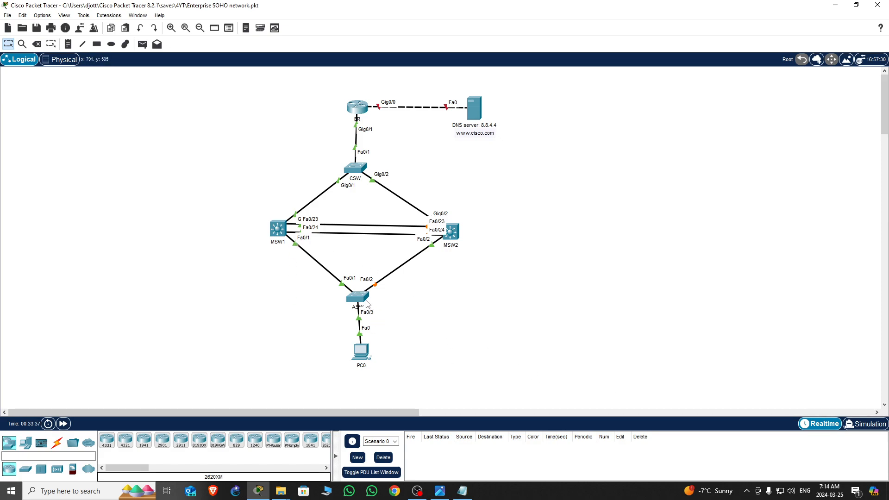
Examine the DNS server's IP configuration and its DNS and HTTP service settings
{"action": "mouse_move", "coordinate": [360, 301]}
{"action": "mouse_move", "coordinate": [355, 169]}
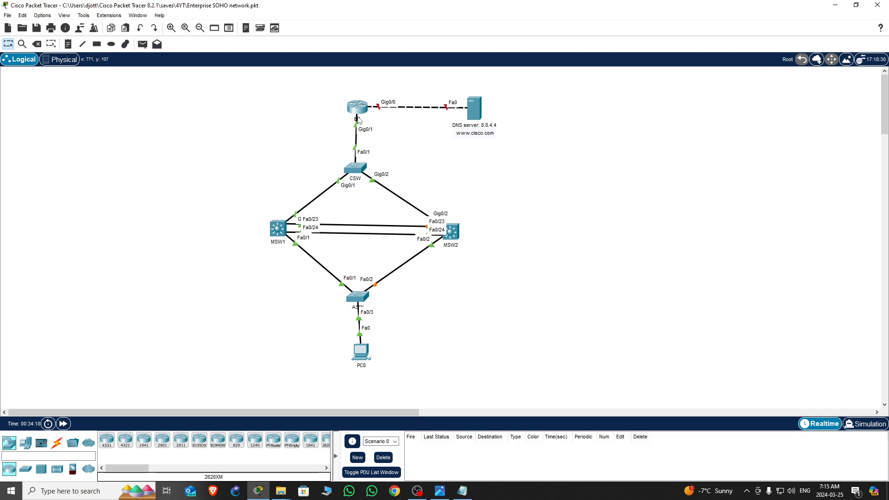
{"action": "mouse_move", "coordinate": [359, 119]}
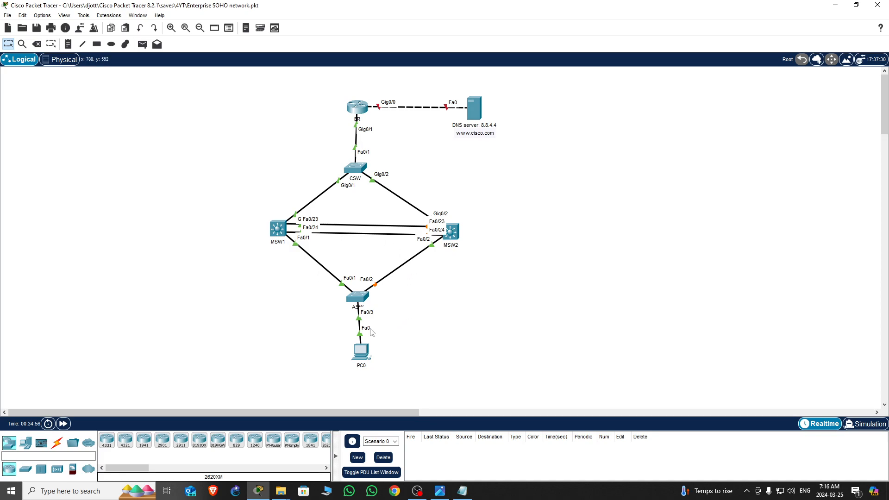
{"action": "left_click", "coordinate": [477, 106]}
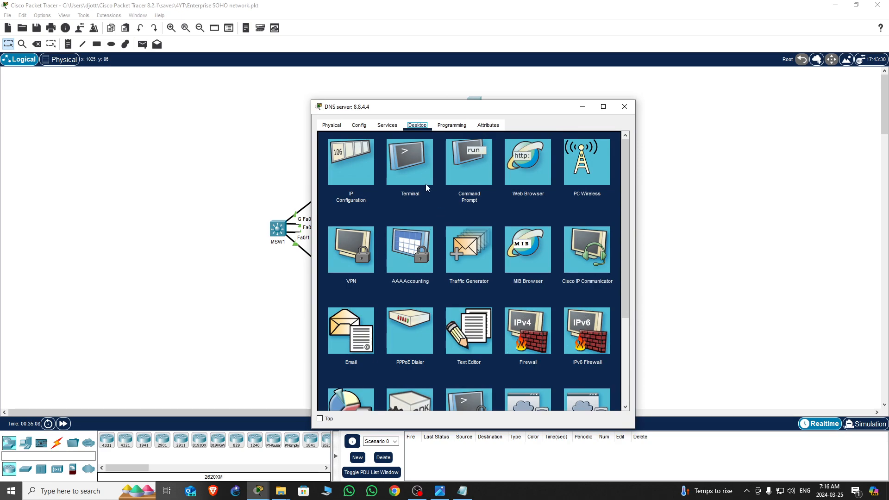
{"action": "left_click", "coordinate": [352, 165]}
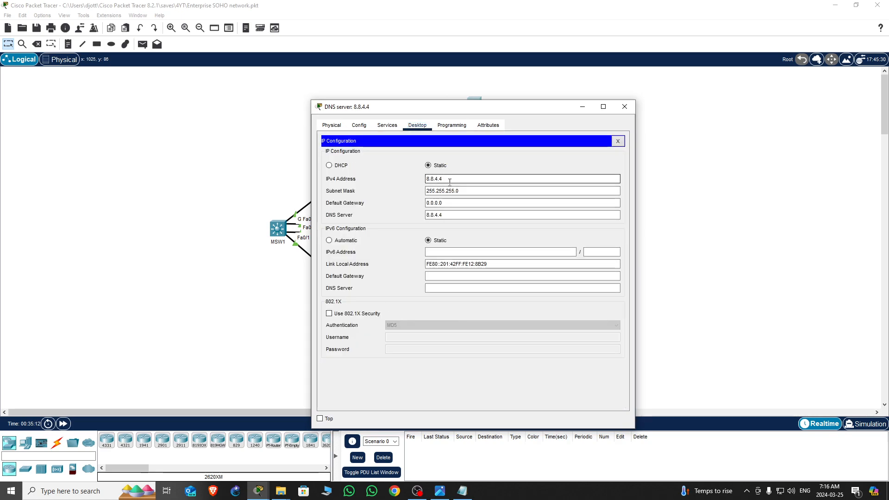
{"action": "left_click_drag", "start_coordinate": [470, 191], "coordinate": [409, 203]}
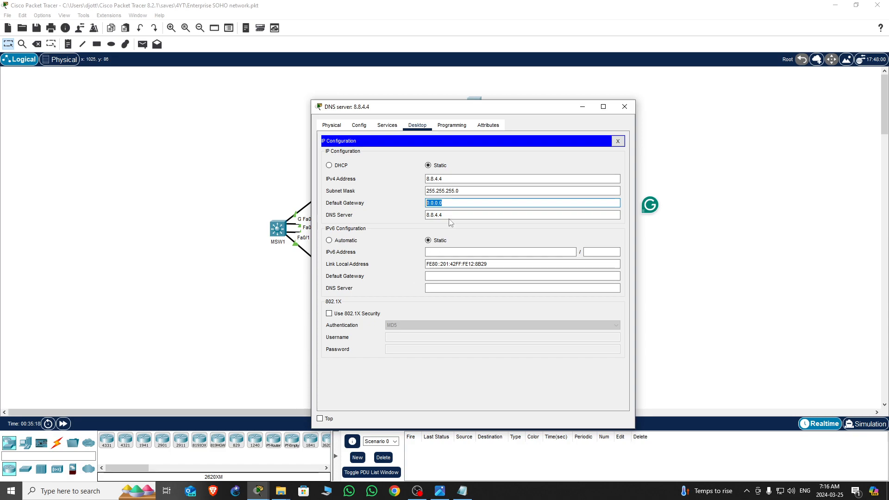
{"action": "left_click_drag", "start_coordinate": [451, 216], "coordinate": [360, 216]}
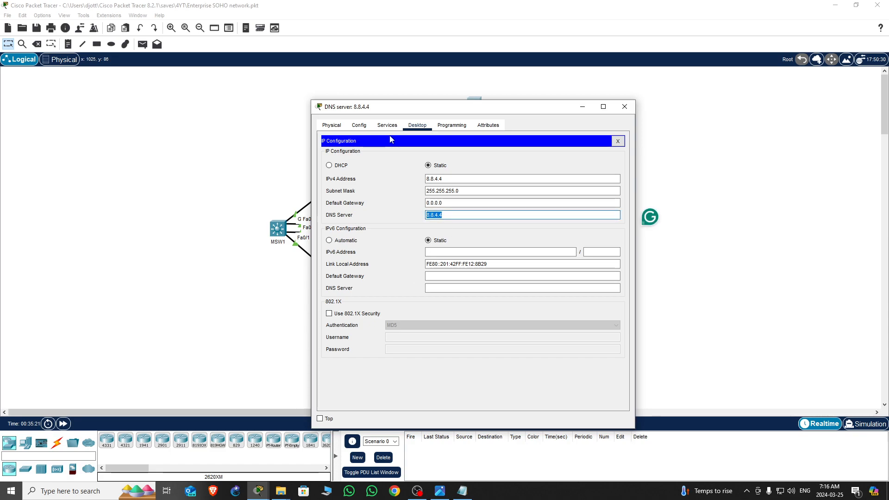
{"action": "left_click", "coordinate": [387, 125]}
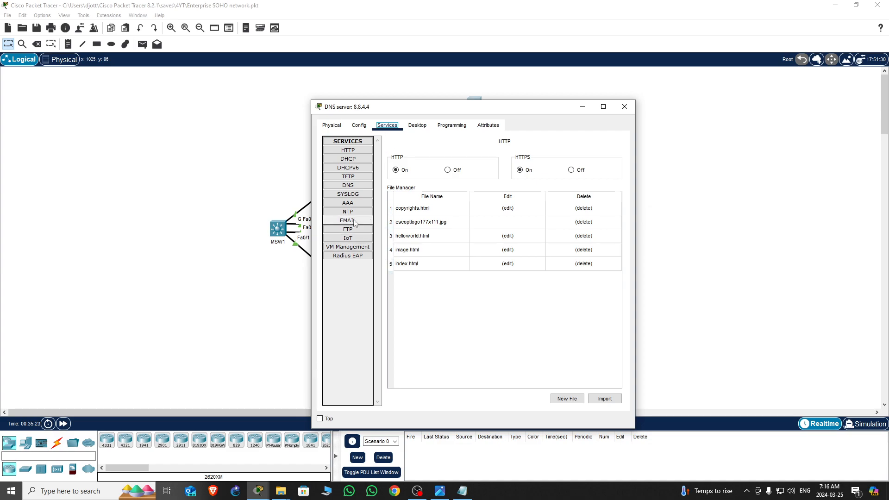
{"action": "left_click", "coordinate": [350, 186]}
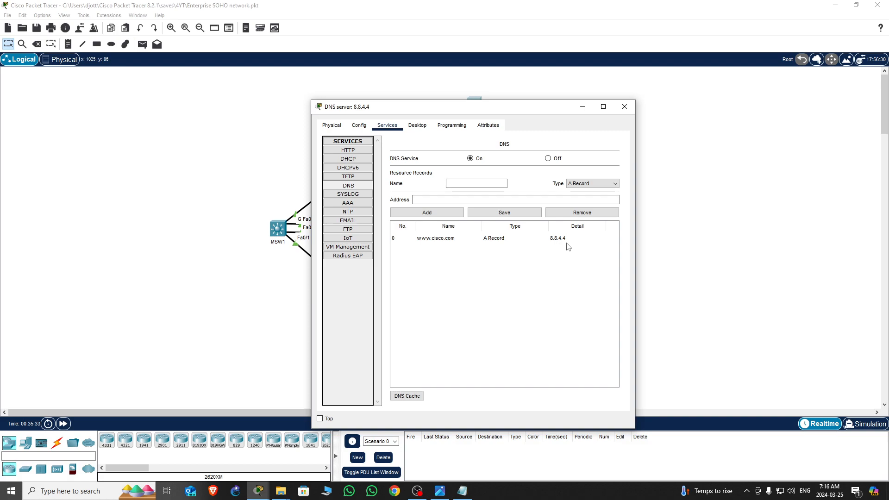
{"action": "left_click", "coordinate": [348, 151]}
{"action": "left_click", "coordinate": [624, 109]}
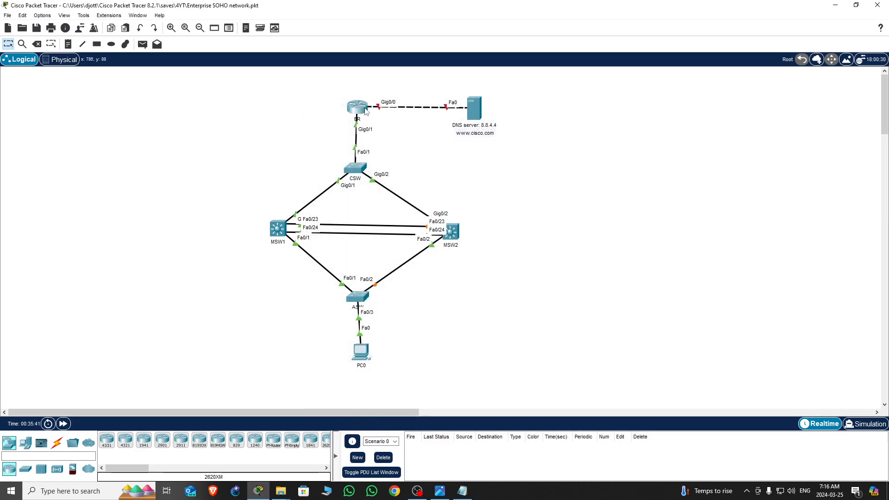
Give the ER router's GigabitEthernet0/0 the address 8.8.4.5 with subnet mask 255.255.255.0
{"action": "left_click", "coordinate": [364, 112]}
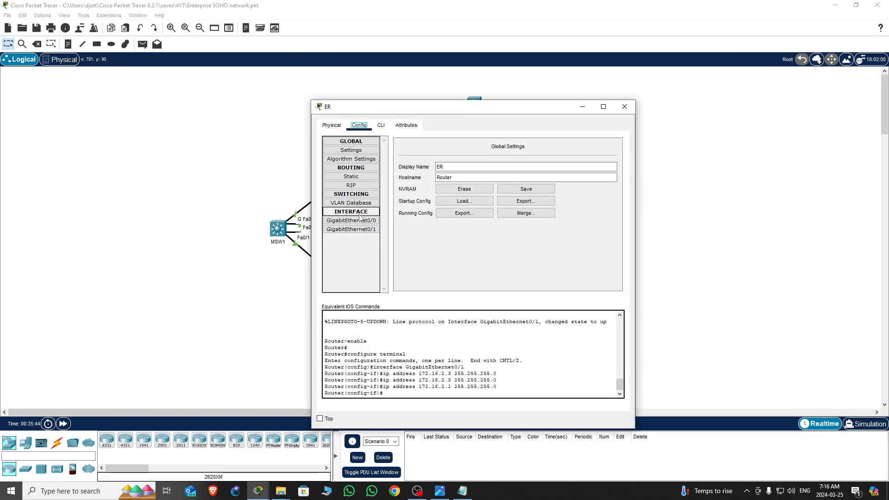
{"action": "left_click", "coordinate": [352, 220]}
{"action": "left_click", "coordinate": [523, 204]}
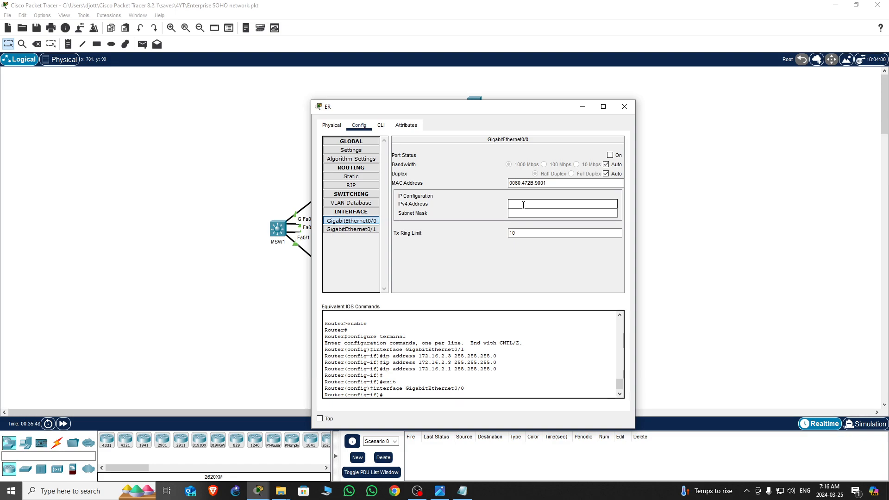
{"action": "type", "text": "8.8.4.5"}
{"action": "key", "text": "Tab"}
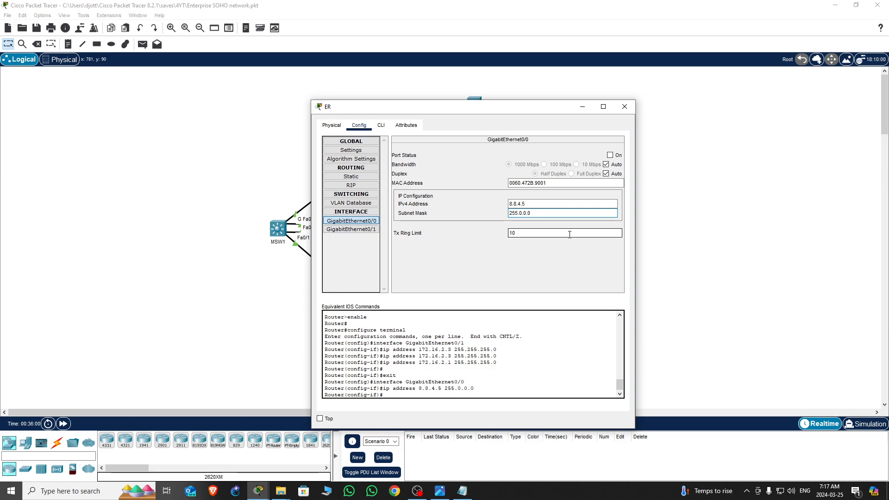
{"action": "type", "text": "255.255."}
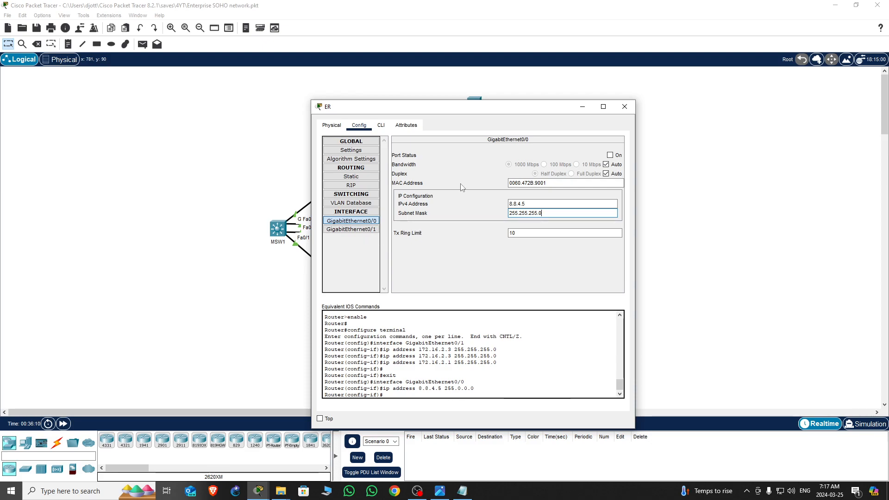
Change the ER router's GigabitEthernet0/1 IPv4 address to 172.16.2.3 and close the router window
{"action": "left_click_drag", "start_coordinate": [501, 110], "coordinate": [782, 74]}
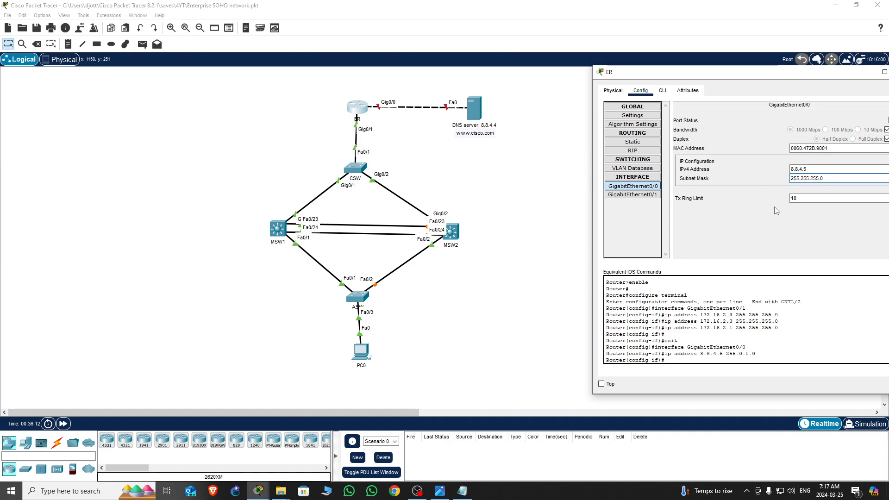
{"action": "left_click", "coordinate": [645, 196]}
{"action": "left_click_drag", "start_coordinate": [813, 79], "coordinate": [704, 93]}
{"action": "left_click", "coordinate": [718, 183]}
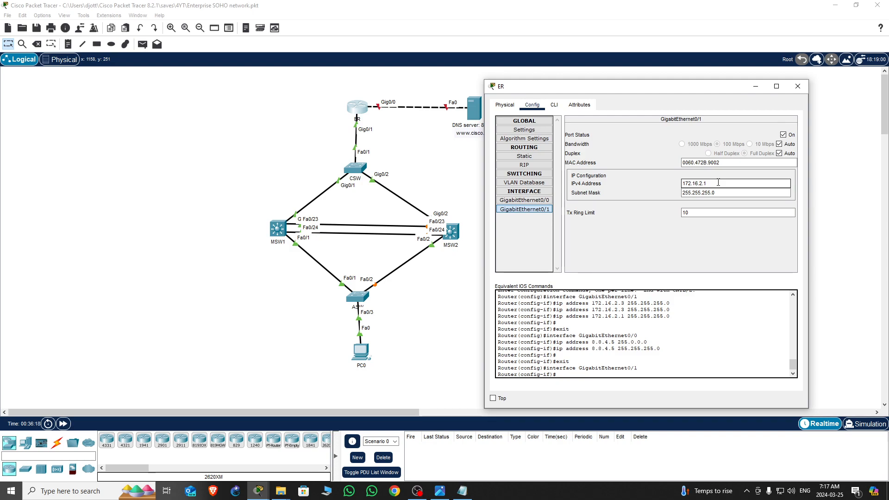
{"action": "key", "text": "BackSpace"}
{"action": "type", "text": "3"}
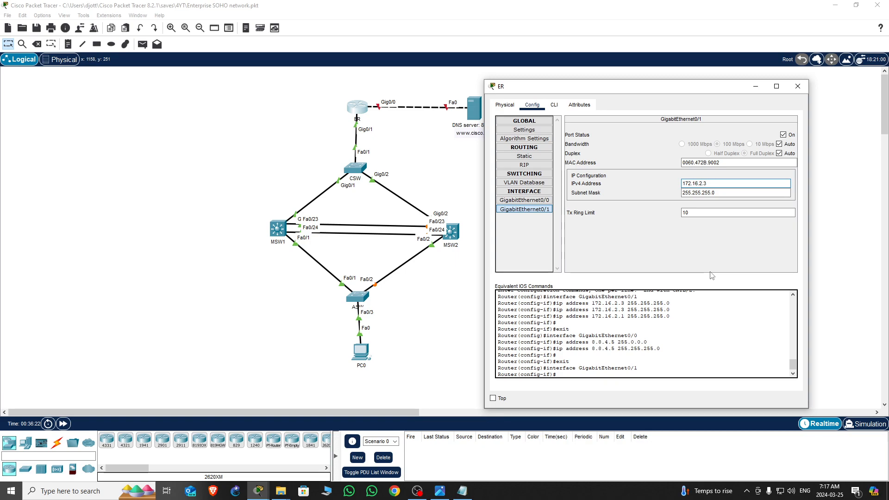
{"action": "left_click", "coordinate": [797, 87]}
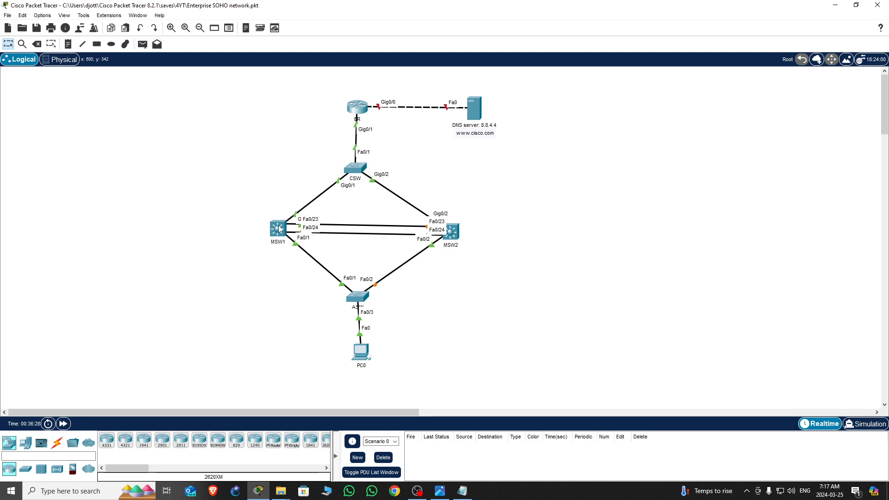
Open MSW1's command line and enter privileged and global configuration mode with en and conf t
{"action": "mouse_move", "coordinate": [278, 227]}
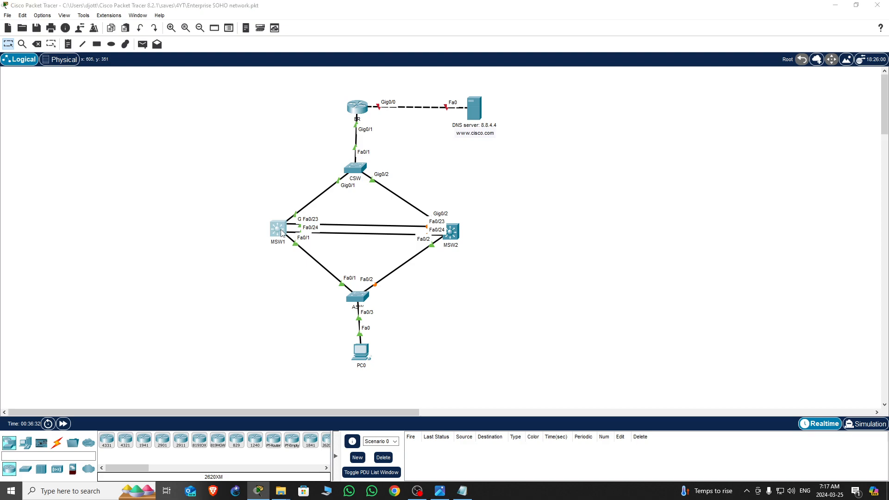
{"action": "left_click", "coordinate": [279, 230]}
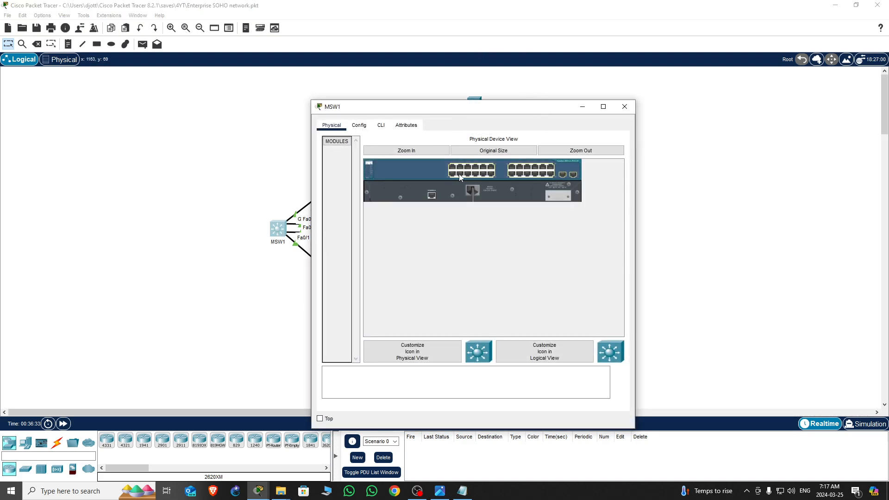
{"action": "left_click", "coordinate": [381, 125]}
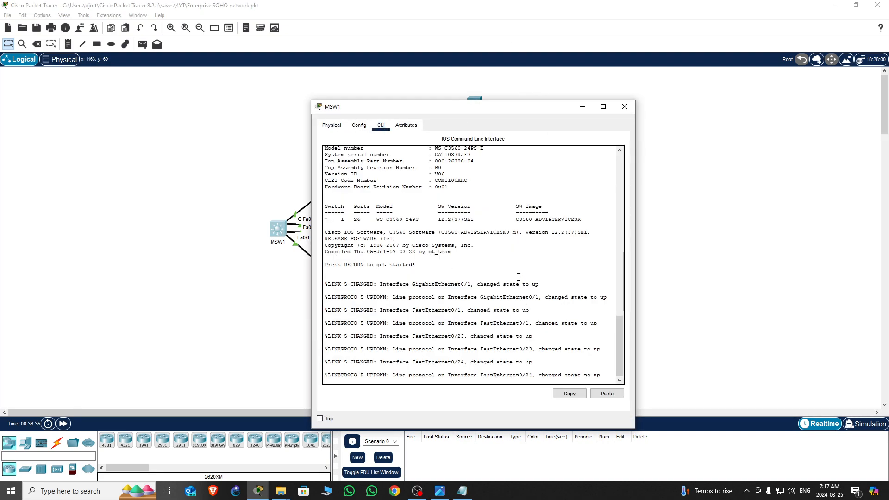
{"action": "key", "text": "Return"}
{"action": "key", "text": "Return"}
{"action": "key", "text": "Return"}
{"action": "key", "text": "Return"}
{"action": "key", "text": "Return"}
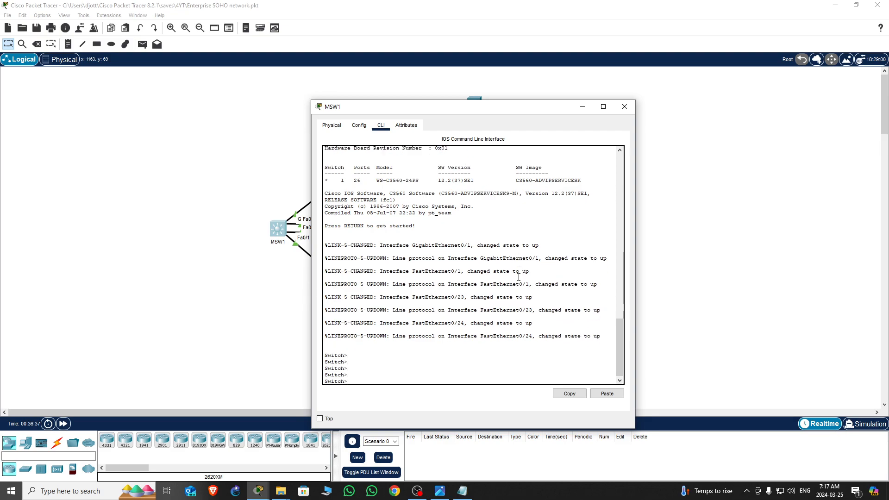
{"action": "type", "text": "en"}
{"action": "key", "text": "Return"}
{"action": "key", "text": "Return"}
{"action": "key", "text": "Return"}
{"action": "key", "text": "Return"}
{"action": "type", "text": "conf t"}
{"action": "key", "text": "Return"}
{"action": "key", "text": "Return"}
{"action": "key", "text": "Return"}
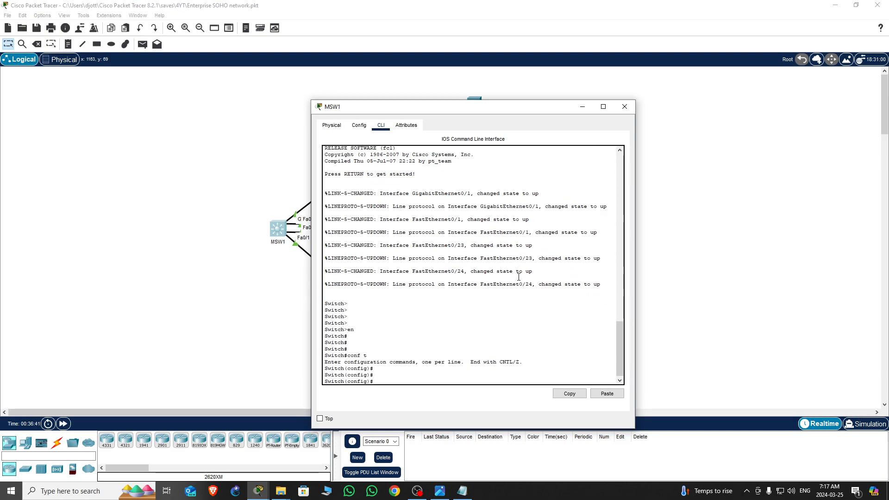
{"action": "left_click_drag", "start_coordinate": [512, 112], "coordinate": [140, 190]}
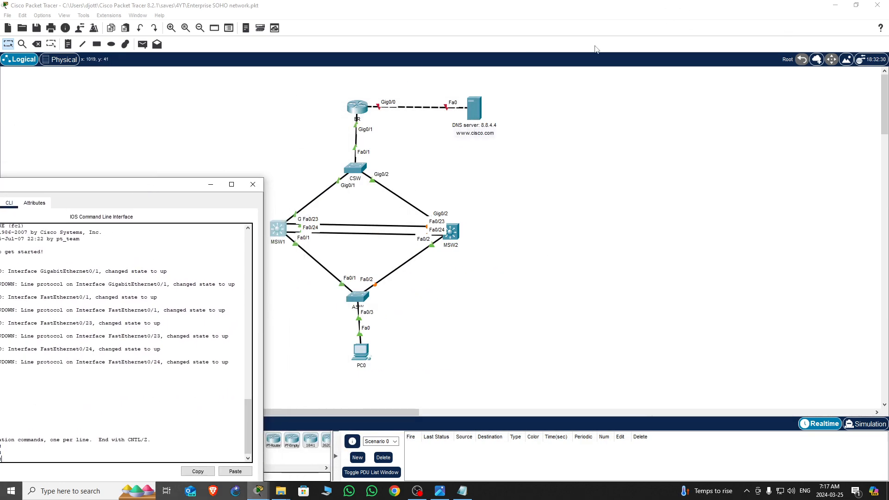
{"action": "left_click", "coordinate": [855, 5]}
{"action": "left_click_drag", "start_coordinate": [523, 71], "coordinate": [748, 43]}
{"action": "left_click_drag", "start_coordinate": [547, 307], "coordinate": [594, 307]}
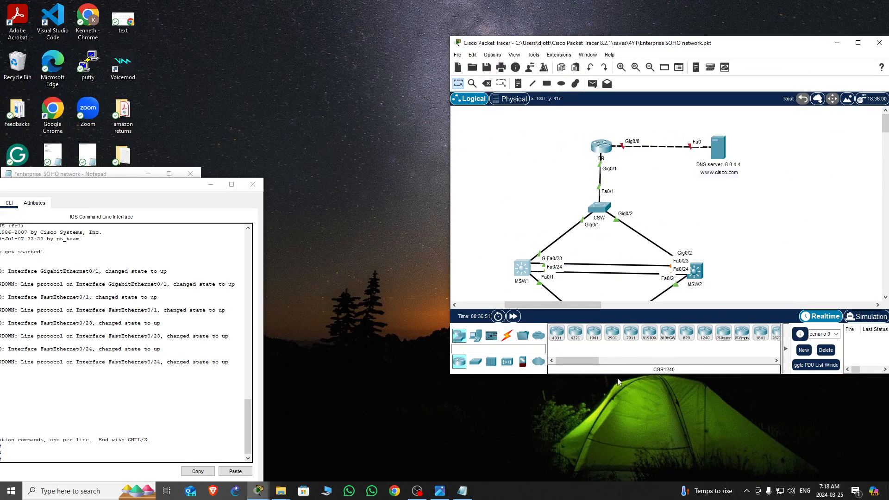
{"action": "left_click_drag", "start_coordinate": [620, 375], "coordinate": [619, 498]}
{"action": "left_click_drag", "start_coordinate": [197, 187], "coordinate": [366, 92]}
{"action": "left_click", "coordinate": [32, 304]}
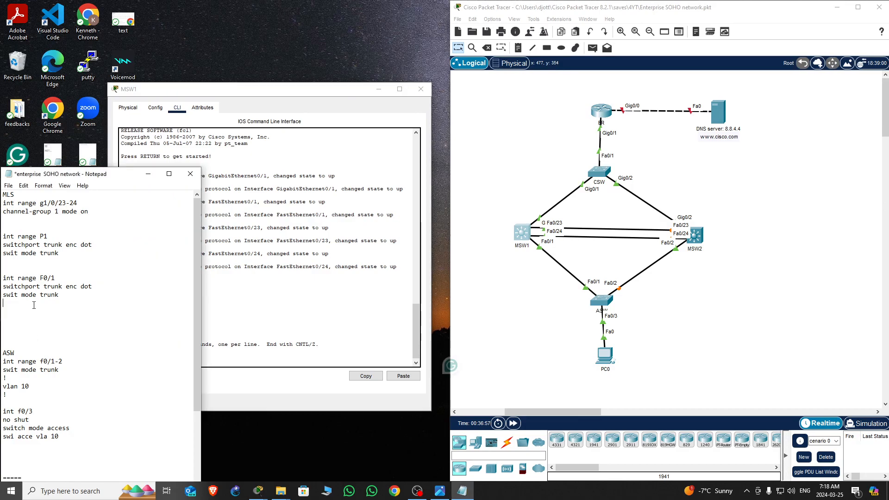
{"action": "left_click_drag", "start_coordinate": [128, 177], "coordinate": [101, 236]}
{"action": "left_click", "coordinate": [279, 93]}
{"action": "left_click_drag", "start_coordinate": [314, 92], "coordinate": [293, 32]}
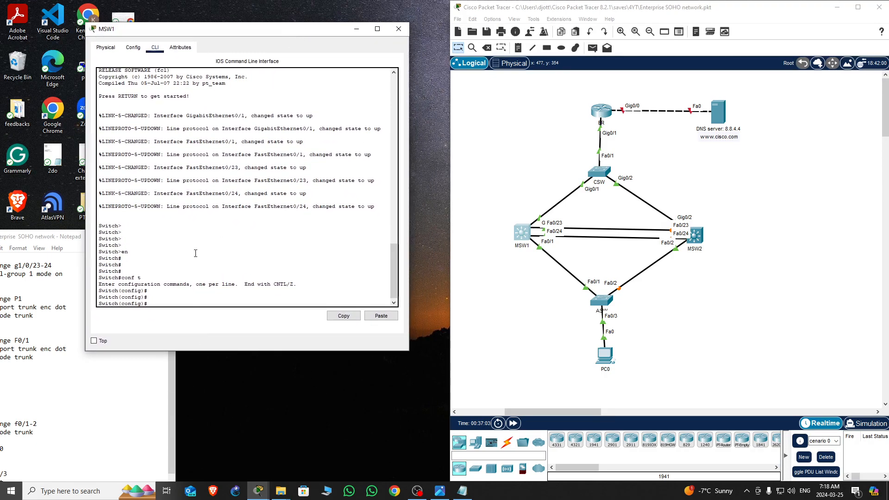
Set the multilayer switch's hostname to MSW1
{"action": "key", "text": "Return"}
{"action": "key", "text": "Return"}
{"action": "key", "text": "Return"}
{"action": "key", "text": "Return"}
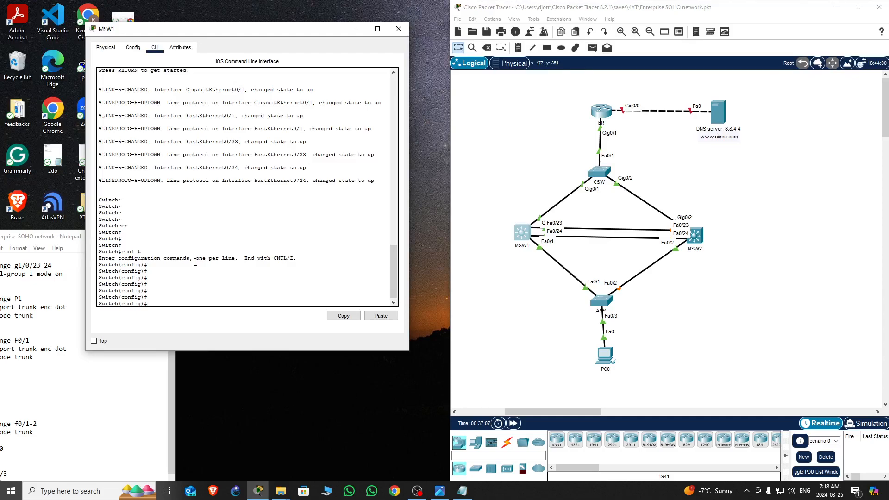
{"action": "type", "text": "hos"}
{"action": "key", "text": "Tab"}
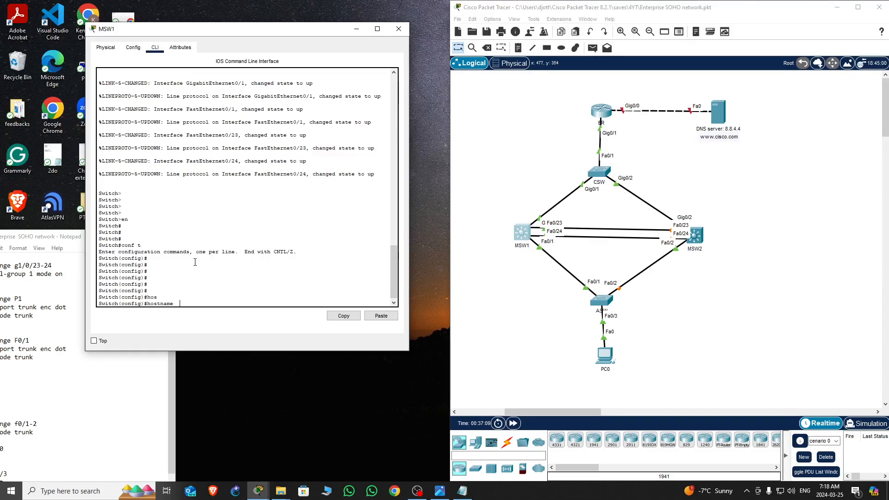
{"action": "type", "text": "MSW1"}
{"action": "key", "text": "Return"}
{"action": "key", "text": "Return"}
{"action": "key", "text": "Return"}
{"action": "key", "text": "Return"}
{"action": "key", "text": "Return"}
{"action": "key", "text": "Return"}
{"action": "key", "text": "Return"}
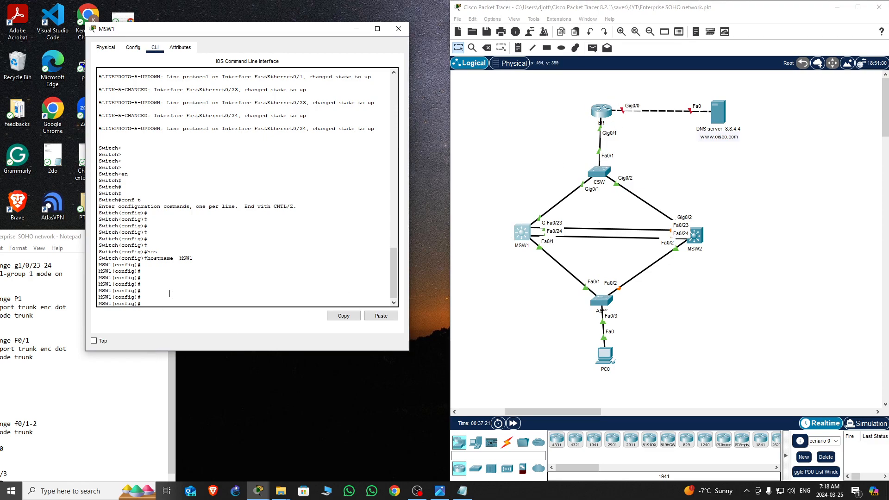
Enable IP routing on MSW1 with the ip routing command
{"action": "type", "text": "ip rou"}
{"action": "type", "text": "ting"}
{"action": "key", "text": "Return"}
{"action": "key", "text": "Return"}
{"action": "key", "text": "Return"}
{"action": "key", "text": "Return"}
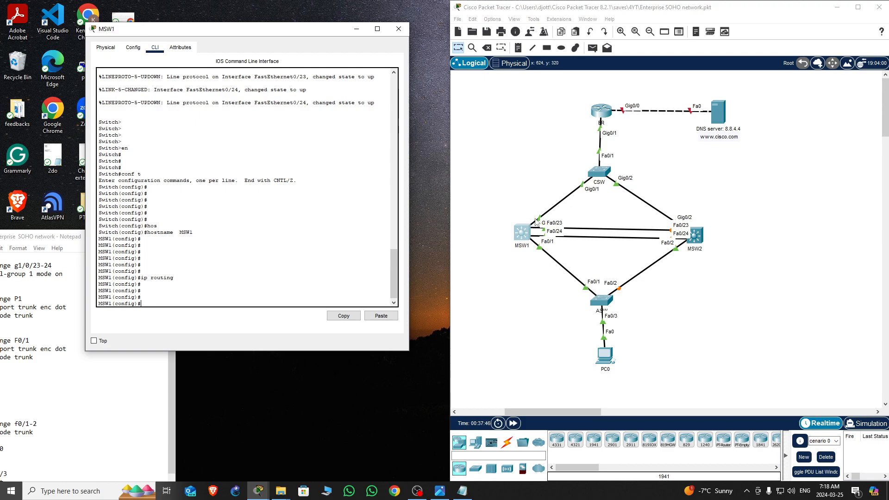
Enter MSW1's interface g0/1 and convert it to a routed port with no switchport
{"action": "mouse_move", "coordinate": [524, 238]}
{"action": "left_mouse_down"}
{"action": "mouse_move", "coordinate": [503, 180]}
{"action": "mouse_move", "coordinate": [532, 241]}
{"action": "mouse_move", "coordinate": [605, 271]}
{"action": "mouse_move", "coordinate": [511, 222]}
{"action": "mouse_move", "coordinate": [553, 221]}
{"action": "mouse_move", "coordinate": [530, 232]}
{"action": "left_mouse_up"}
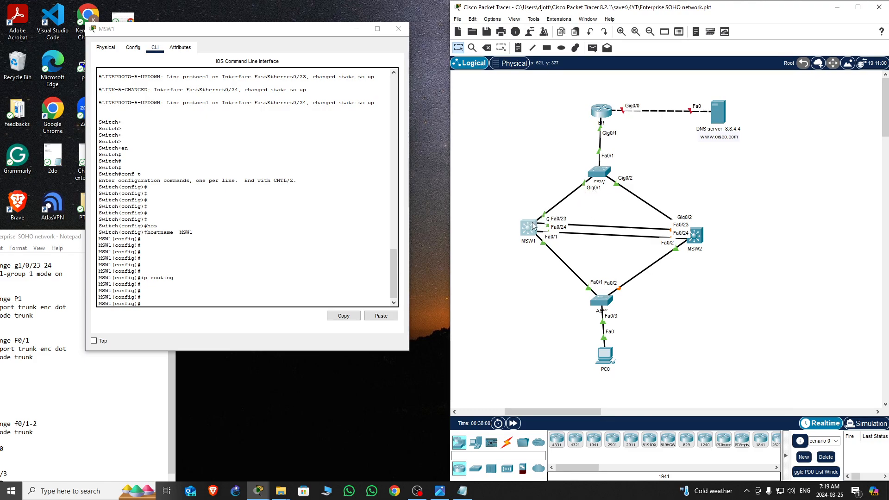
{"action": "left_click", "coordinate": [250, 281]}
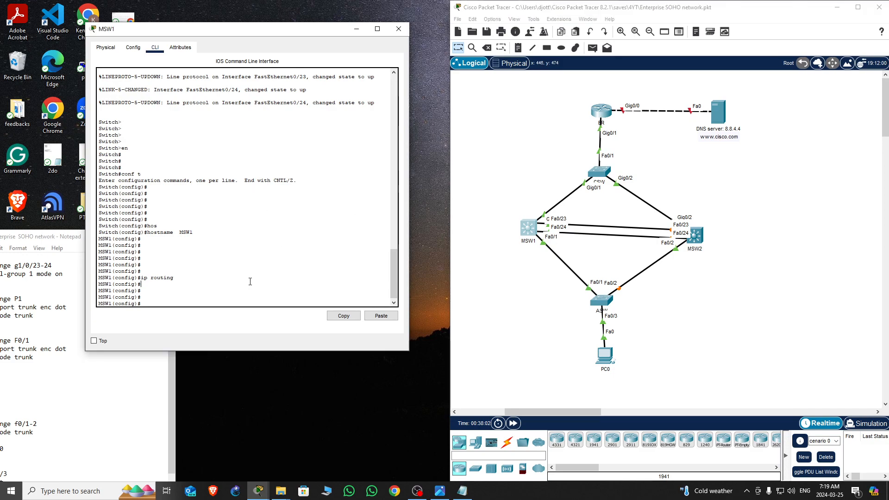
{"action": "key", "text": "Return"}
{"action": "key", "text": "Return"}
{"action": "key", "text": "Return"}
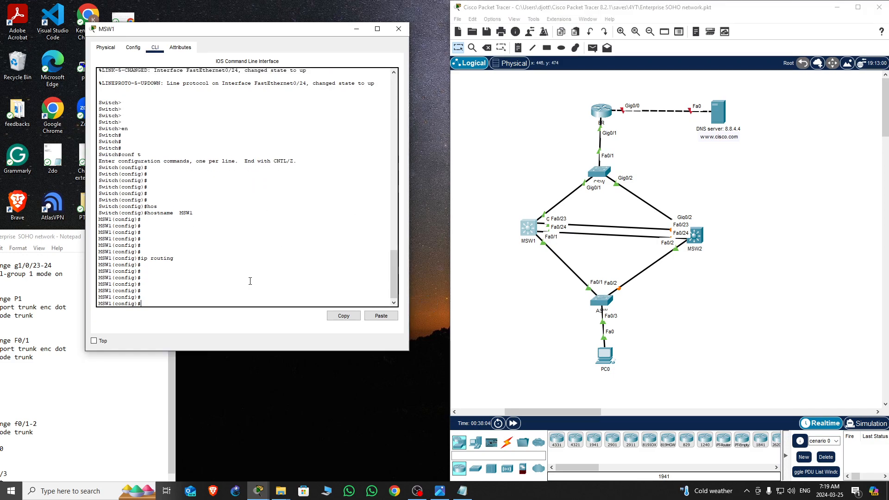
{"action": "type", "text": "int g0/1"}
{"action": "key", "text": "Return"}
{"action": "key", "text": "Return"}
{"action": "key", "text": "Return"}
{"action": "key", "text": "Return"}
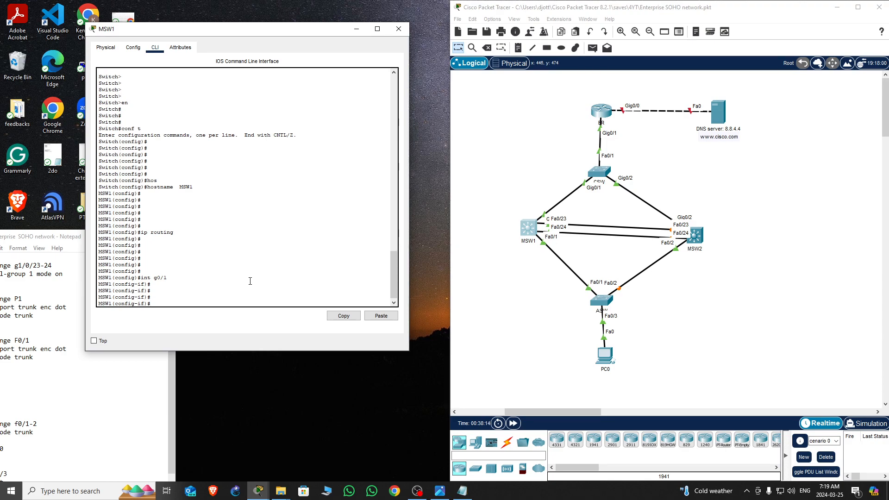
{"action": "type", "text": "no swi"}
{"action": "key", "text": "Tab"}
{"action": "key", "text": "Return"}
{"action": "key", "text": "Return"}
{"action": "key", "text": "Return"}
{"action": "key", "text": "Return"}
{"action": "key", "text": "Return"}
{"action": "key", "text": "Return"}
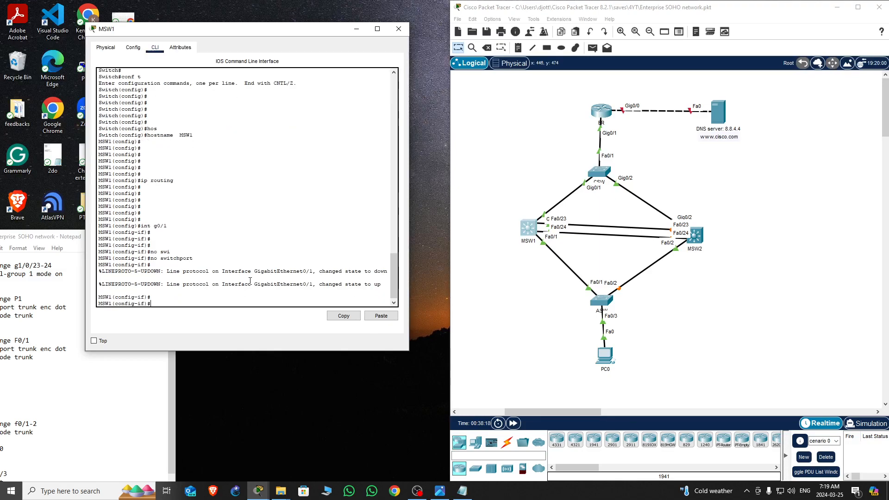
Enable MSW1's interface g0/1 and assign it IP address 172.16.2.1 with mask 255.255.255.0, then exit the interface
{"action": "type", "text": "no shut"}
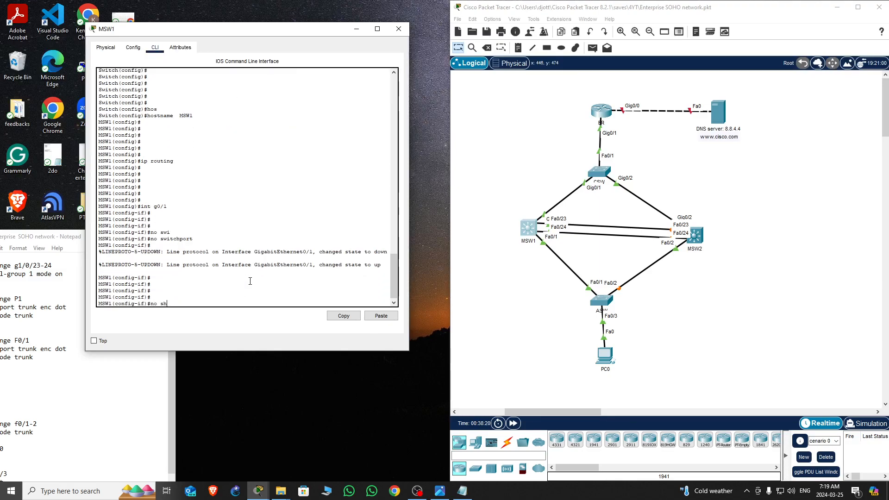
{"action": "key", "text": "Return"}
{"action": "key", "text": "Return"}
{"action": "key", "text": "Return"}
{"action": "key", "text": "Return"}
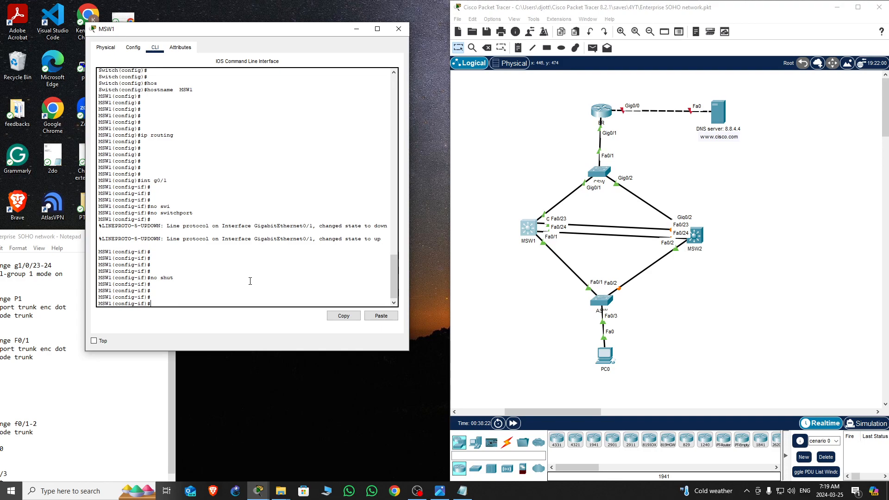
{"action": "type", "text": "ip add"}
{"action": "key", "text": "Tab"}
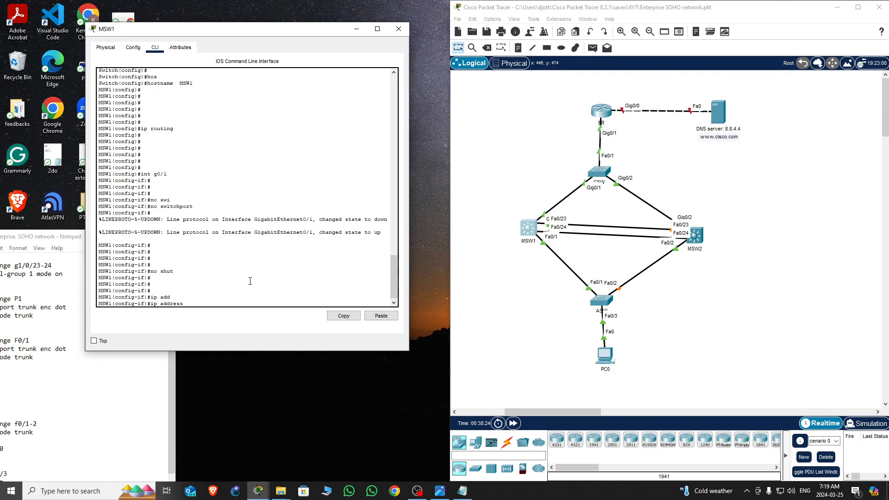
{"action": "type", "text": "172.16.2.1 255.255.255.0"}
{"action": "key", "text": "Return"}
{"action": "key", "text": "Return"}
{"action": "key", "text": "Return"}
{"action": "key", "text": "Return"}
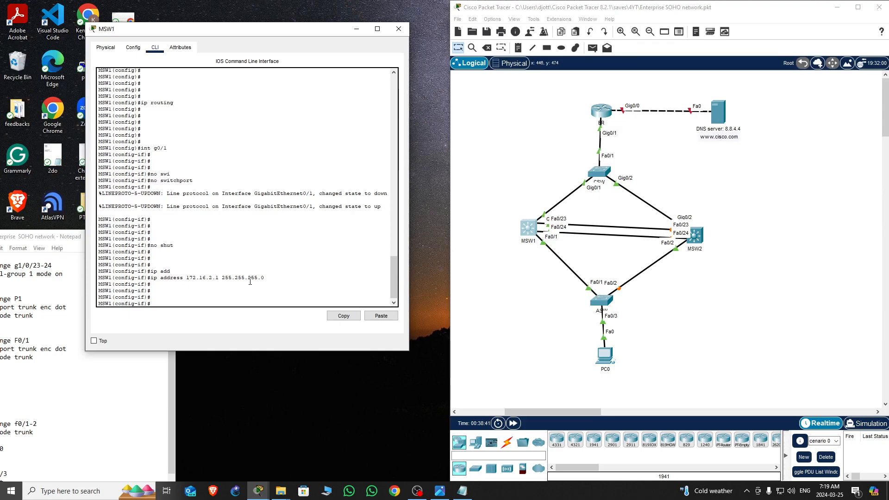
{"action": "type", "text": "exi"}
{"action": "key", "text": "Return"}
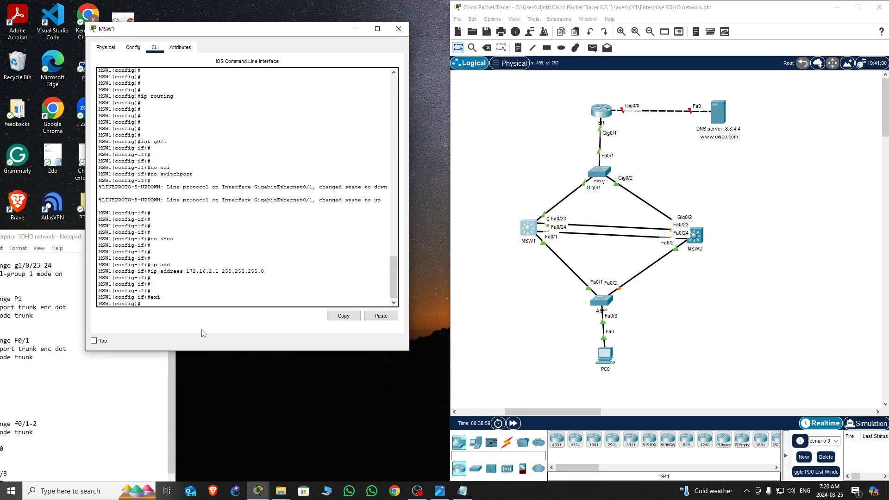
{"action": "key", "text": "Return"}
{"action": "key", "text": "Return"}
{"action": "key", "text": "Return"}
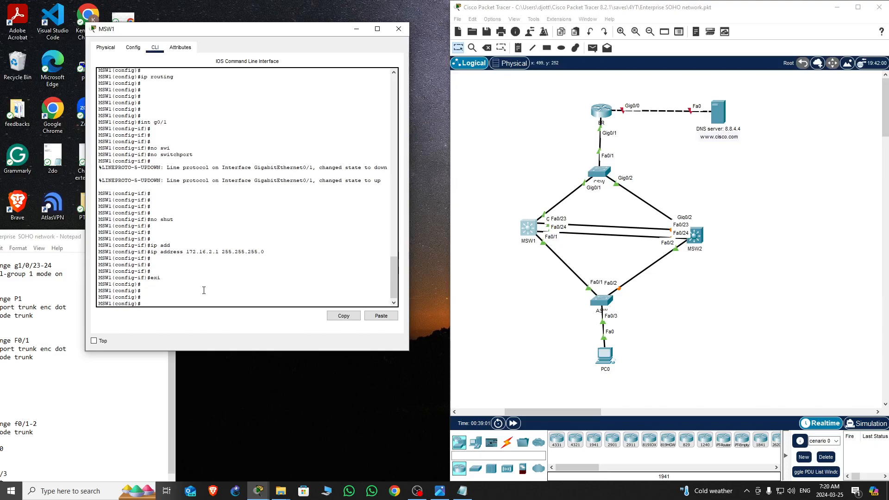
Bundle MSW1's ports f0/23-24 into EtherChannel with channel-group 1 mode on
{"action": "type", "text": "int ra"}
{"action": "key", "text": "Tab"}
{"action": "type", "text": "f"}
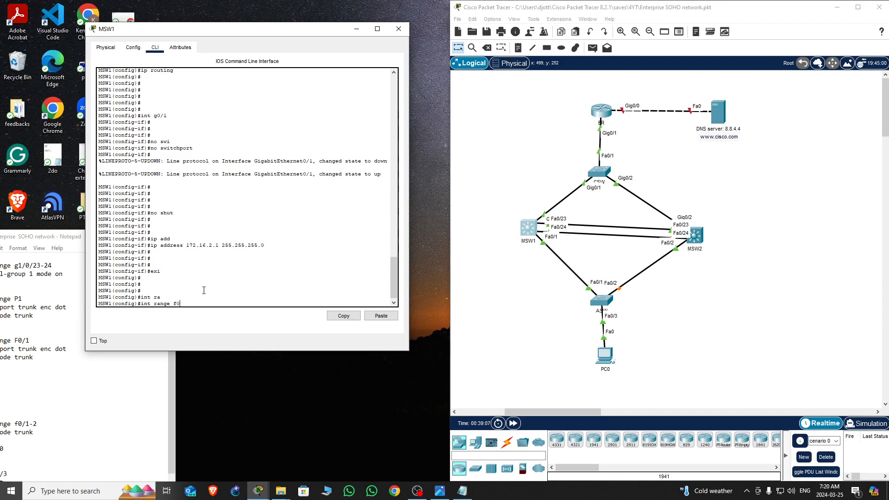
{"action": "type", "text": "0/23-24"}
{"action": "key", "text": "Return"}
{"action": "type", "text": "chann"}
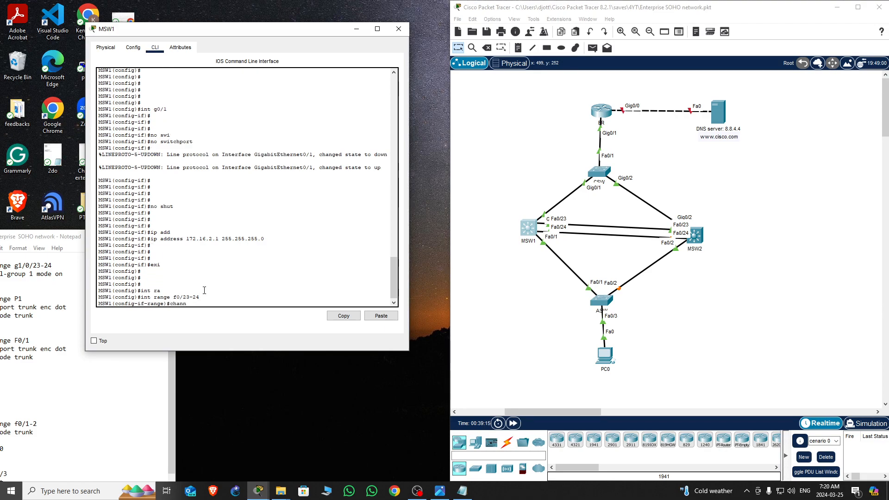
{"action": "type", "text": "el-gr"}
{"action": "key", "text": "Tab"}
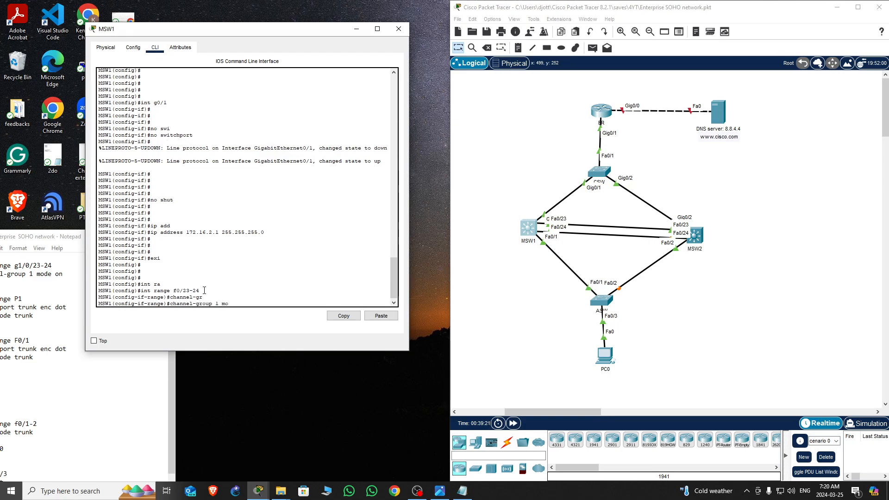
{"action": "type", "text": "1 mo"}
{"action": "key", "text": "Tab"}
{"action": "type", "text": "o"}
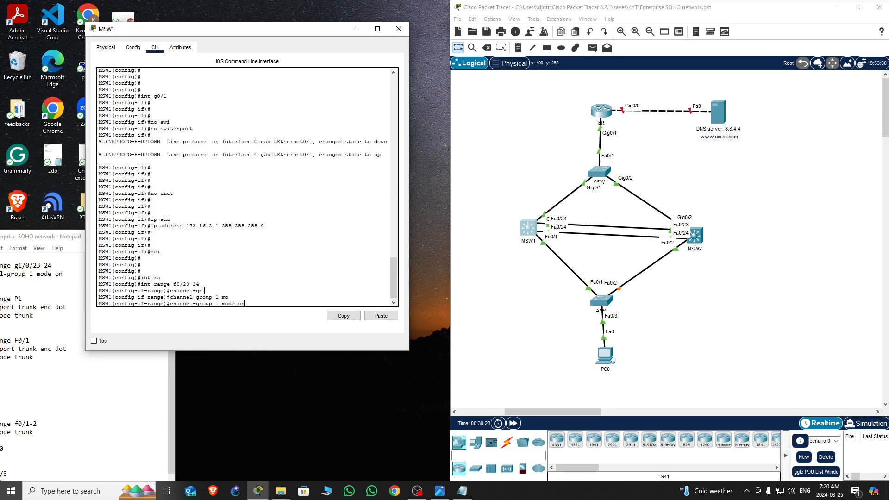
{"action": "type", "text": "n"}
{"action": "key", "text": "Return"}
Enable the bundled port range, return to privileged mode and save MSW1's configuration with wr
{"action": "key", "text": "Return"}
{"action": "key", "text": "Return"}
{"action": "key", "text": "Return"}
{"action": "key", "text": "Return"}
{"action": "key", "text": "Return"}
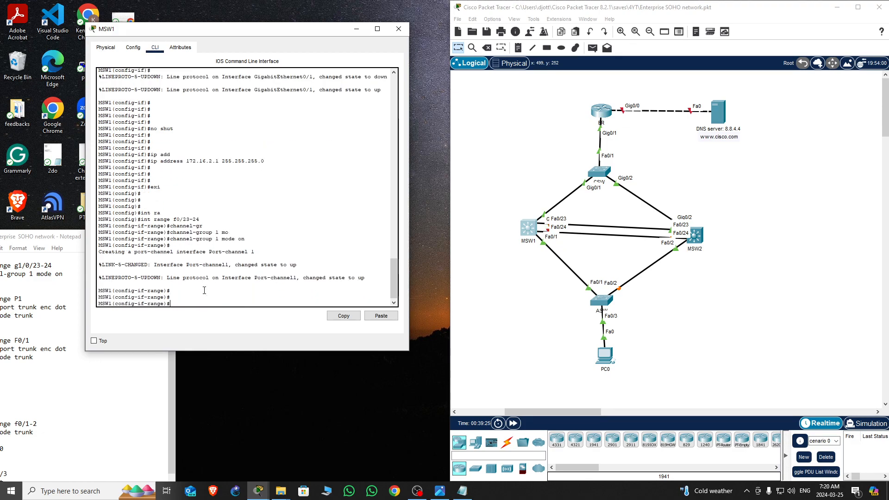
{"action": "type", "text": "no shut"}
{"action": "key", "text": "Return"}
{"action": "key", "text": "Return"}
{"action": "key", "text": "Return"}
{"action": "key", "text": "Return"}
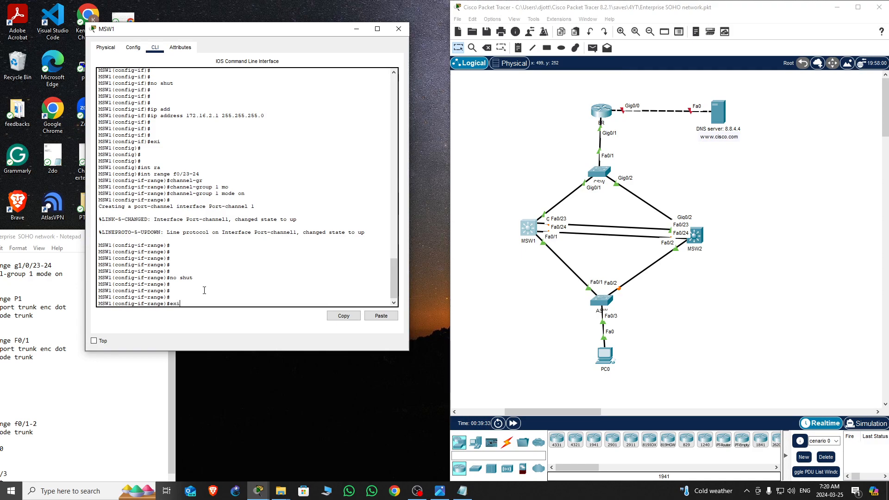
{"action": "type", "text": "exi"}
{"action": "key", "text": "Return"}
{"action": "key", "text": "Return"}
{"action": "key", "text": "Return"}
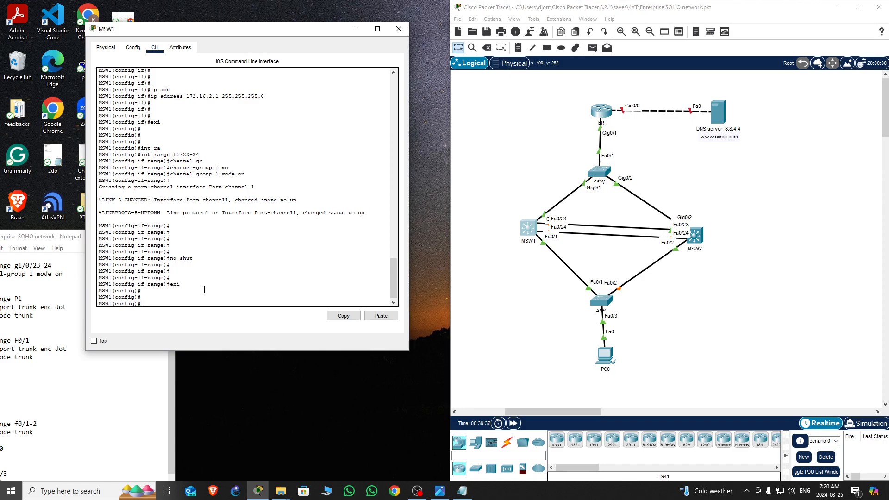
{"action": "key", "text": "ctrl+z"}
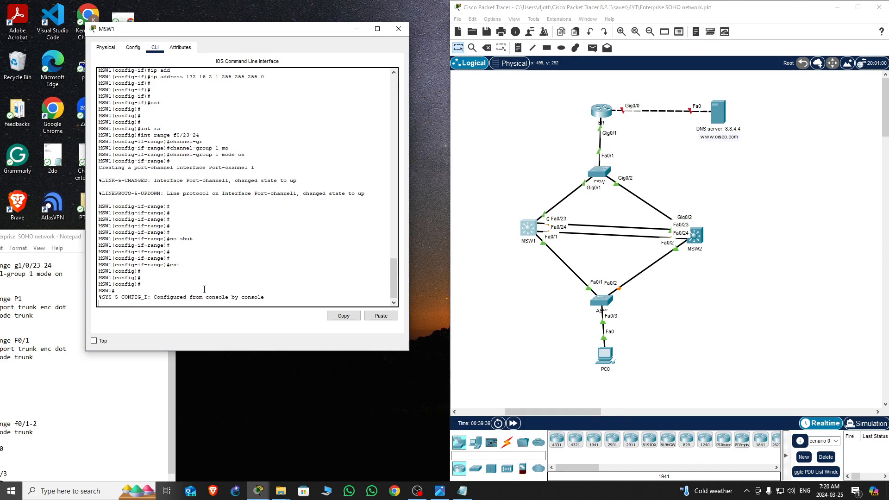
{"action": "key", "text": "Return"}
{"action": "key", "text": "Return"}
{"action": "type", "text": "wr"}
{"action": "key", "text": "Return"}
{"action": "key", "text": "Return"}
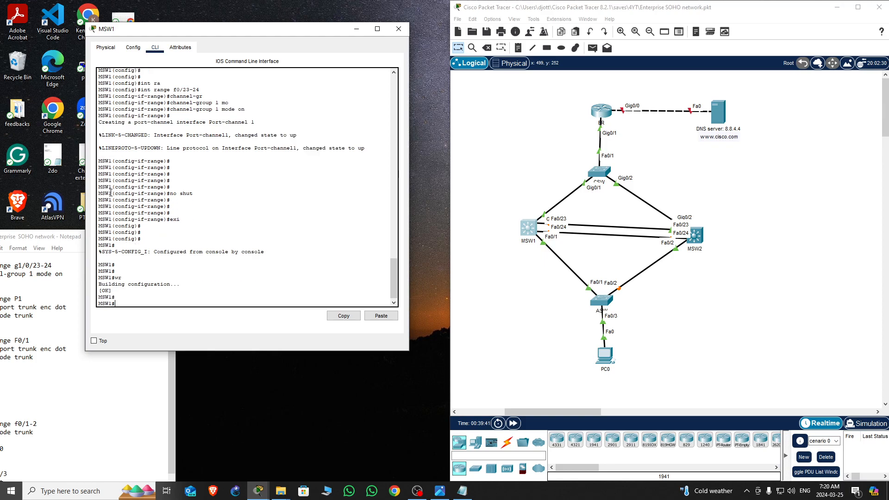
{"action": "left_click", "coordinate": [399, 29]}
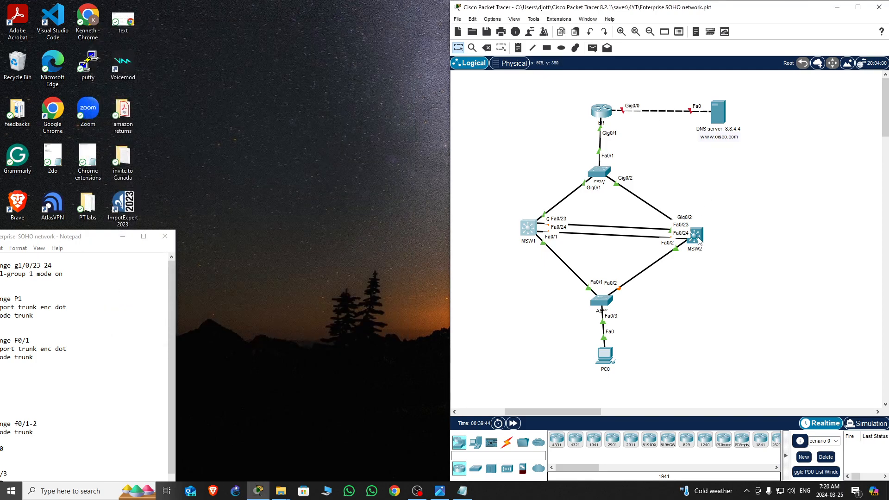
Open MSW2's command line and enter privileged and global configuration mode with en and conf t
{"action": "left_click", "coordinate": [698, 237]}
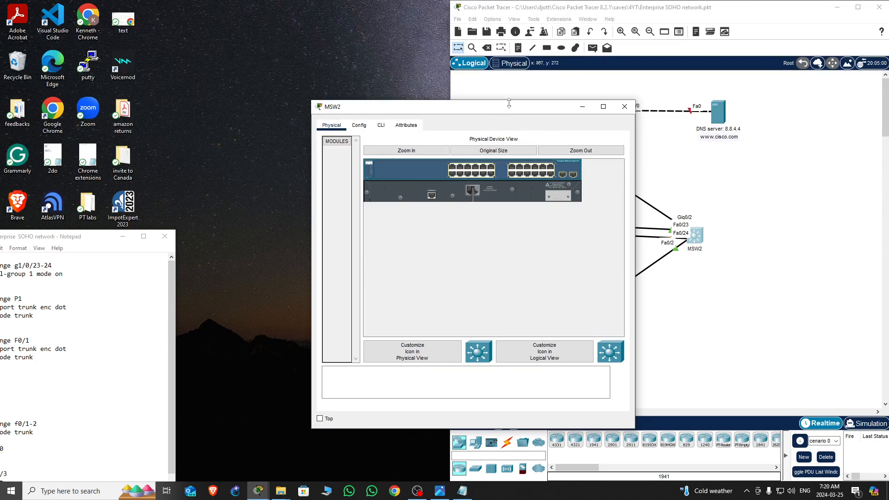
{"action": "left_click_drag", "start_coordinate": [510, 114], "coordinate": [239, 82]}
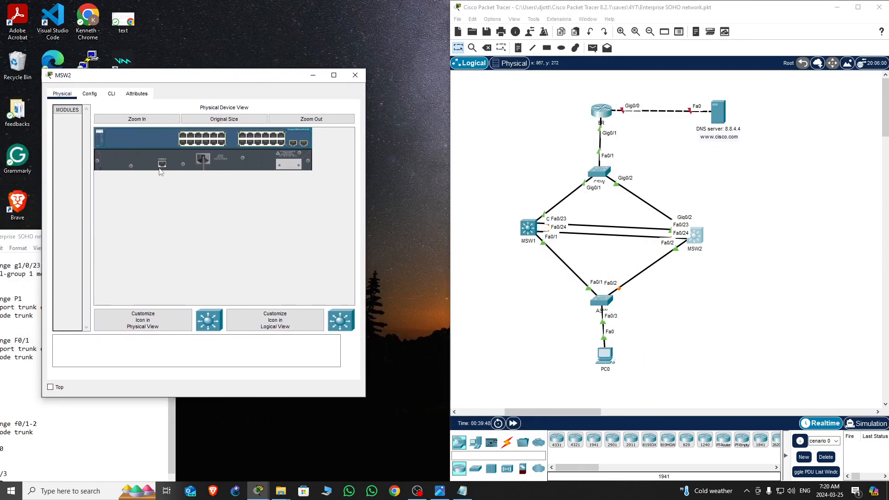
{"action": "left_click", "coordinate": [111, 94]}
{"action": "key", "text": "Return"}
{"action": "key", "text": "Return"}
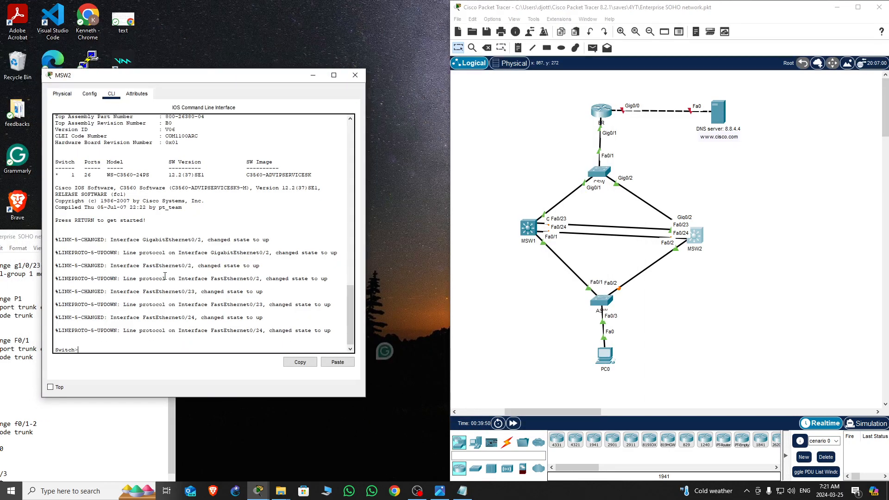
{"action": "key", "text": "Return"}
{"action": "key", "text": "Return"}
{"action": "key", "text": "Return"}
{"action": "key", "text": "Return"}
{"action": "type", "text": "en"}
{"action": "key", "text": "Return"}
{"action": "key", "text": "Return"}
{"action": "key", "text": "Return"}
{"action": "key", "text": "Return"}
{"action": "key", "text": "Return"}
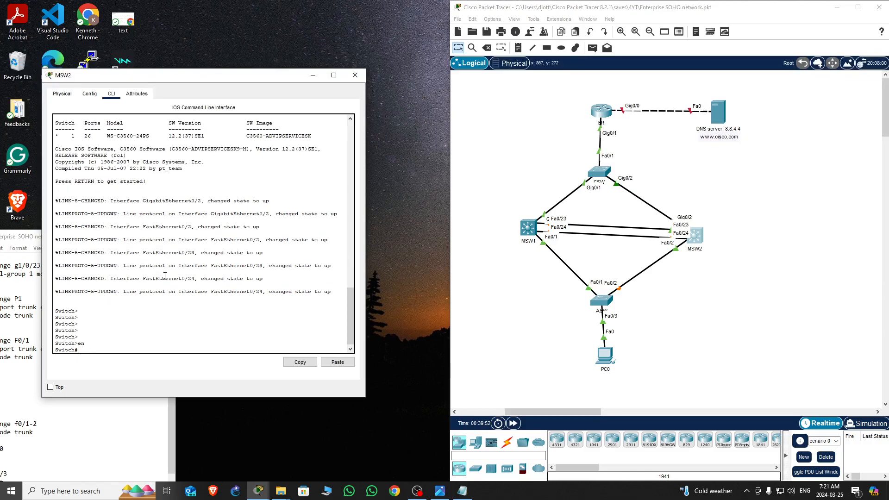
{"action": "type", "text": "conf "}
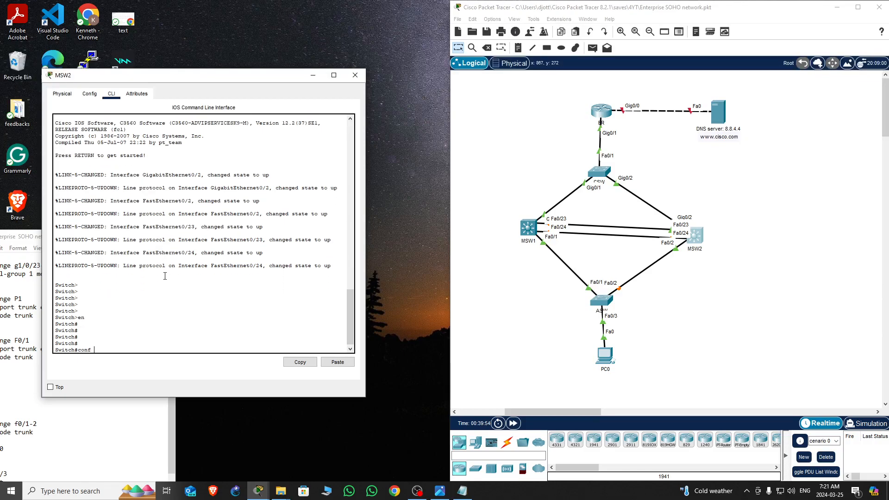
{"action": "type", "text": "t"}
{"action": "key", "text": "Return"}
{"action": "key", "text": "Return"}
{"action": "key", "text": "Return"}
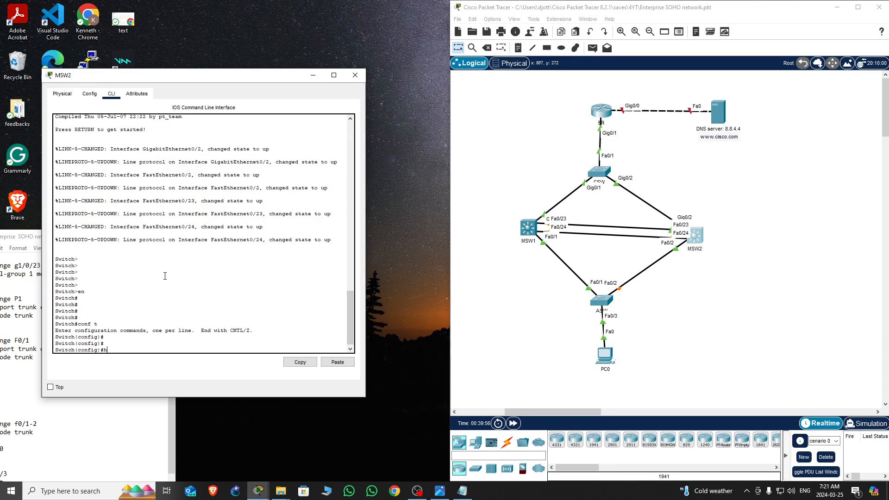
Set the multilayer switch's hostname to MSW2
{"action": "type", "text": "hos MSW2"}
{"action": "key", "text": "Return"}
{"action": "key", "text": "Return"}
{"action": "key", "text": "Return"}
{"action": "key", "text": "Return"}
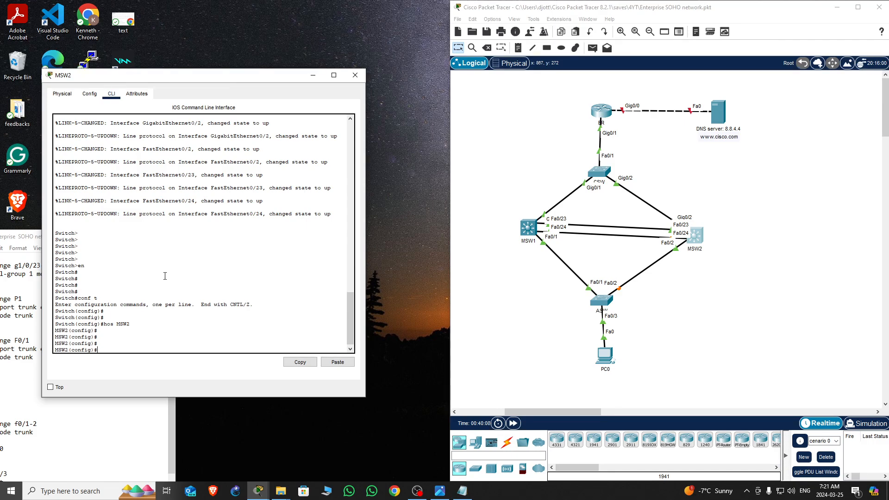
Enable IP routing on MSW2 with the ip routing command
{"action": "type", "text": "ip routing"}
{"action": "key", "text": "Return"}
{"action": "key", "text": "Return"}
{"action": "key", "text": "Return"}
{"action": "key", "text": "Return"}
{"action": "key", "text": "Return"}
{"action": "key", "text": "Return"}
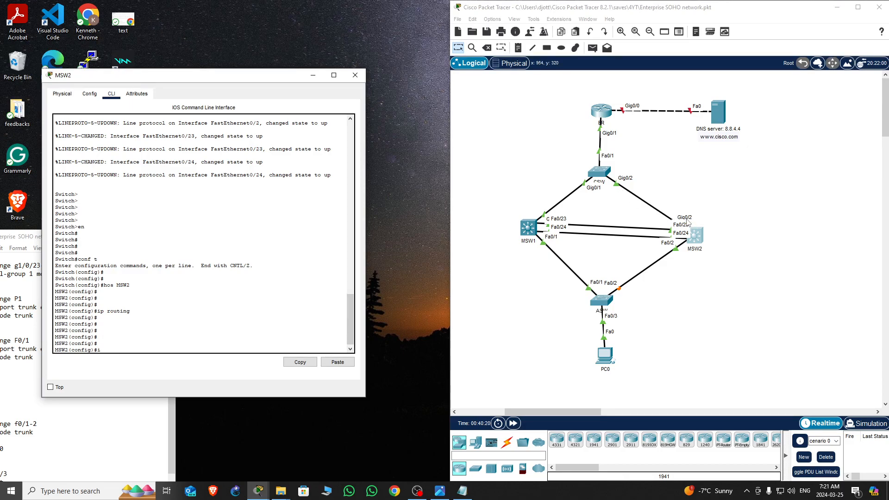
Enter MSW2's interface g0/2 and convert it to a routed port with no switchport
{"action": "type", "text": "int g0/2"}
{"action": "key", "text": "Return"}
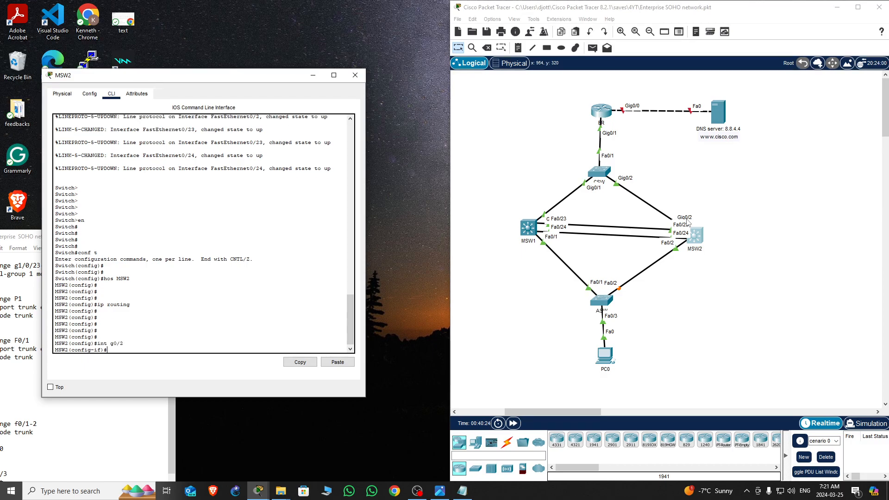
{"action": "type", "text": "no swi"}
{"action": "key", "text": "Tab"}
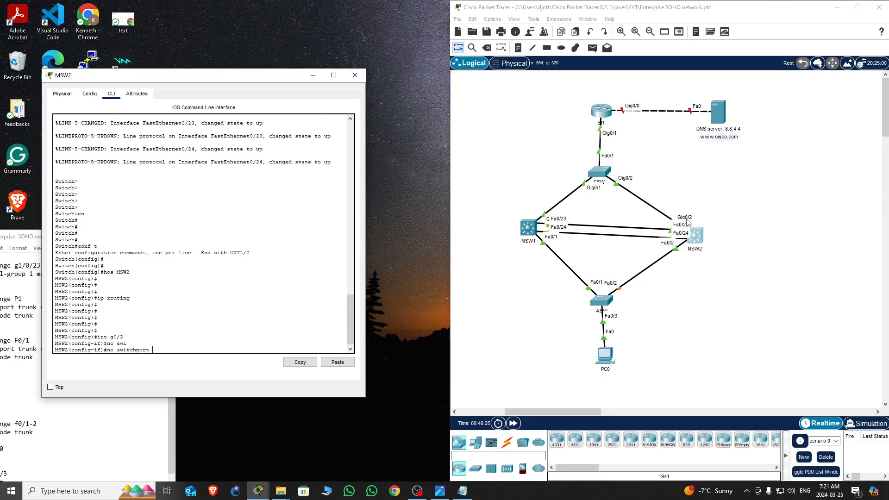
{"action": "key", "text": "Return"}
Enable MSW2's g0/2 and assign it IP address 172.16.2.2 with mask 255.255.255.0, then exit the interface
{"action": "key", "text": "Return"}
{"action": "key", "text": "Return"}
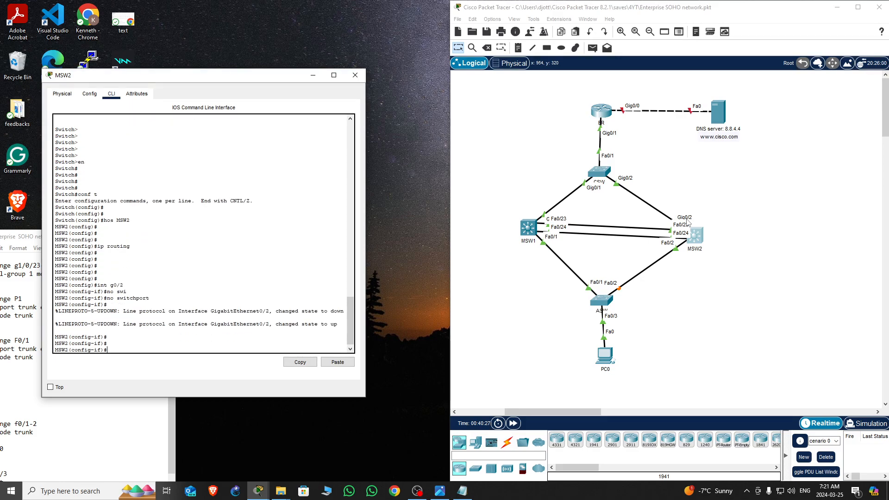
{"action": "type", "text": "no shut"}
{"action": "key", "text": "Return"}
{"action": "key", "text": "Return"}
{"action": "key", "text": "Return"}
{"action": "type", "text": "ip add"}
{"action": "key", "text": "Tab"}
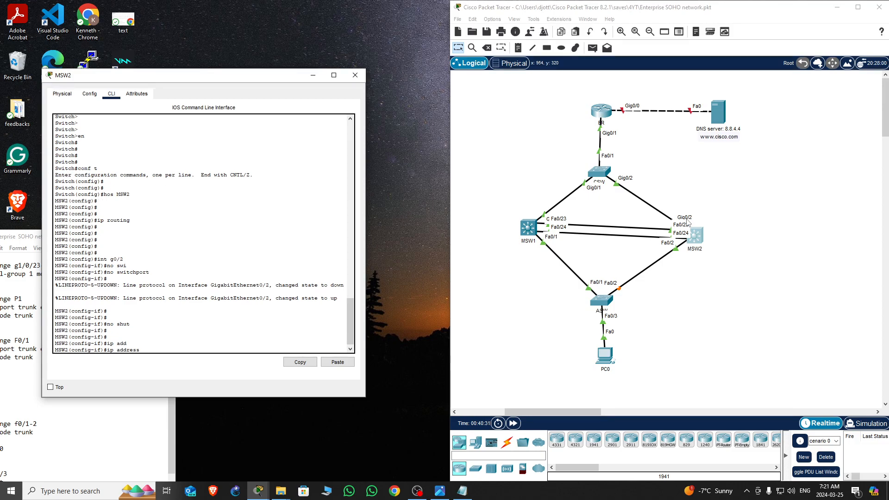
{"action": "type", "text": "172.16.2.2 255.255.255.0"}
{"action": "key", "text": "Return"}
{"action": "key", "text": "Return"}
{"action": "key", "text": "Return"}
{"action": "key", "text": "Return"}
{"action": "key", "text": "Return"}
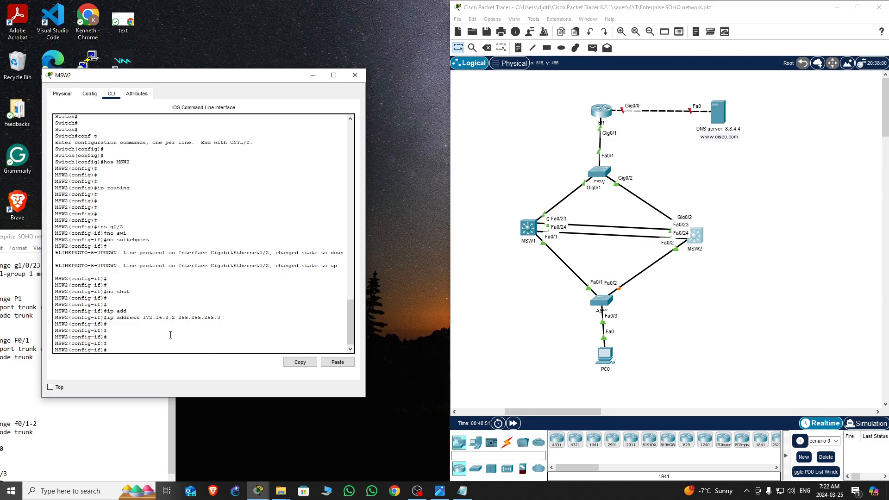
{"action": "key", "text": "Return"}
{"action": "key", "text": "Return"}
{"action": "key", "text": "Return"}
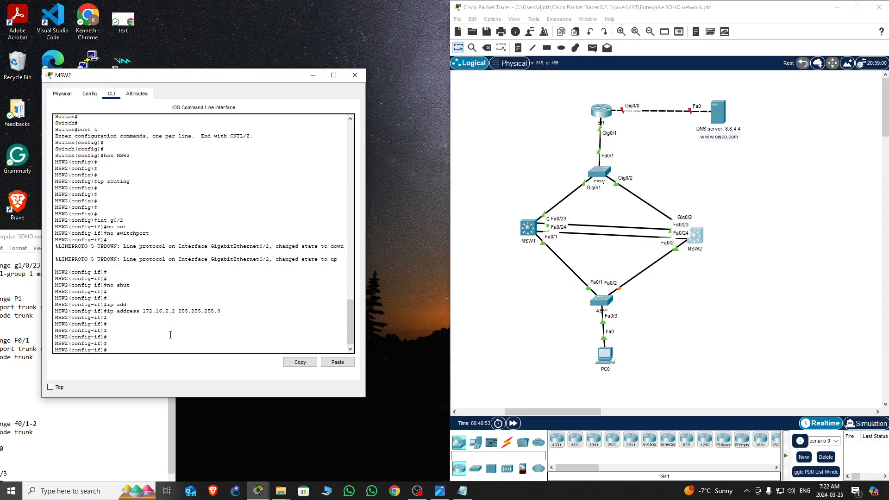
{"action": "type", "text": "exi"}
{"action": "key", "text": "Return"}
{"action": "key", "text": "Return"}
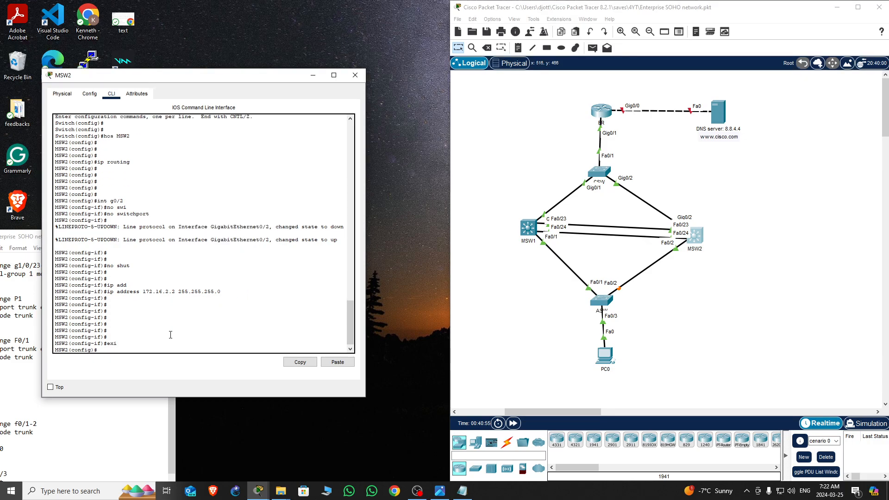
Select MSW2's interfaces f0/23-24 and bundle them into channel-group 1 with mode on
{"action": "type", "text": "int ra"}
{"action": "key", "text": "Tab"}
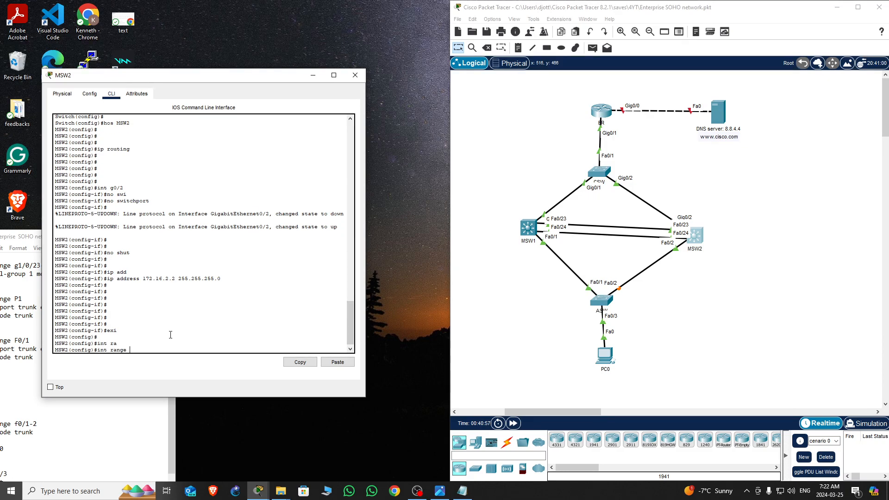
{"action": "type", "text": "f0/23-"}
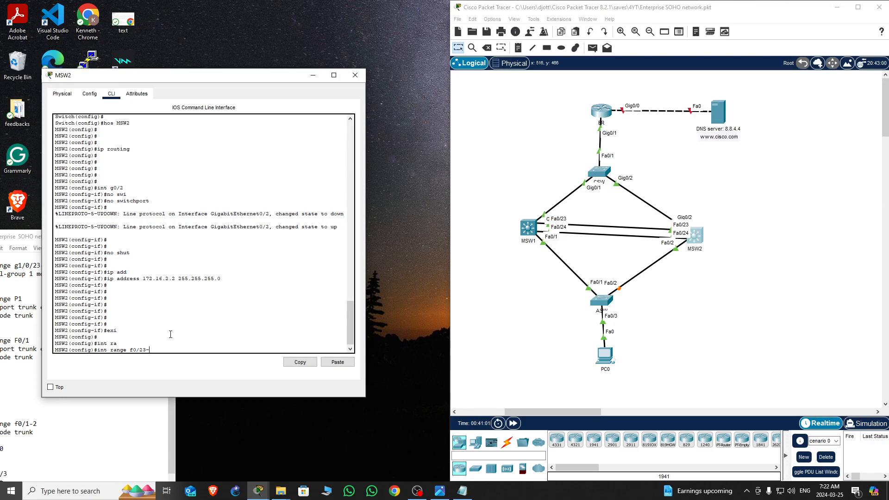
{"action": "type", "text": "24"}
{"action": "key", "text": "Return"}
{"action": "type", "text": "chan"}
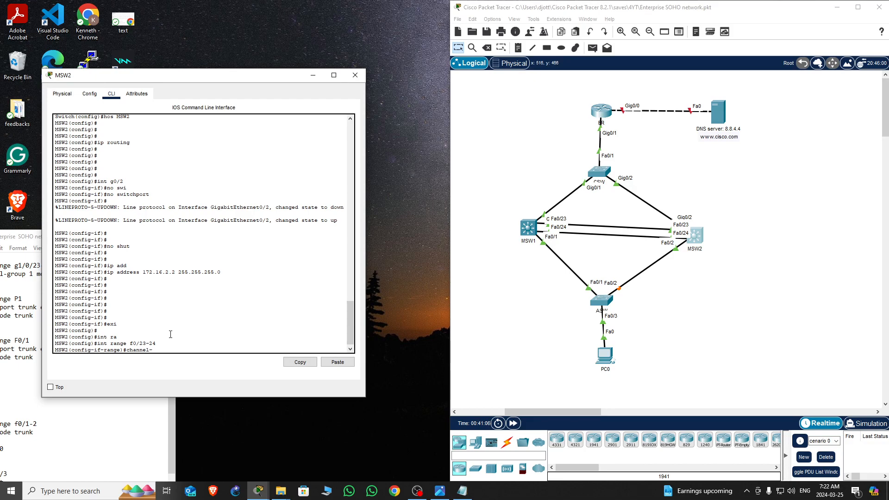
{"action": "type", "text": "nel-"}
{"action": "key", "text": "Tab"}
{"action": "type", "text": "g"}
{"action": "key", "text": "Tab"}
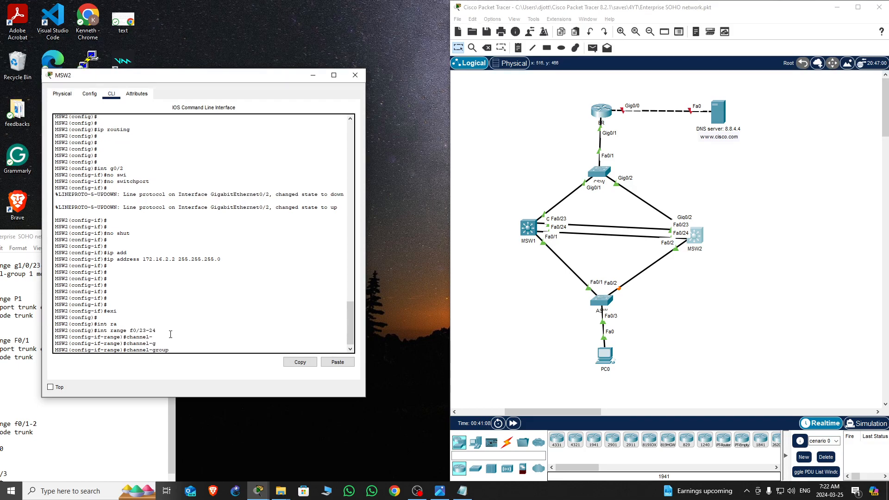
{"action": "type", "text": "1 mo"}
{"action": "key", "text": "Tab"}
{"action": "type", "text": "on"}
{"action": "key", "text": "Return"}
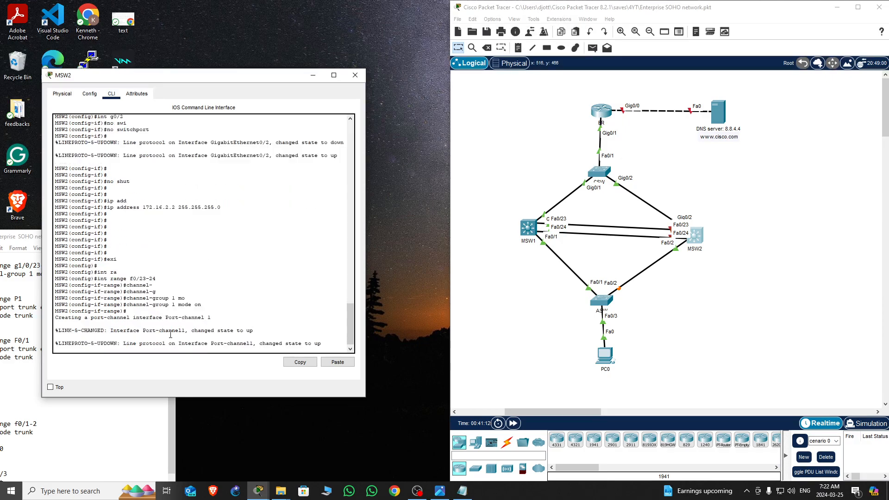
Leave configuration mode and save MSW2's running configuration with write
{"action": "key", "text": "Return"}
{"action": "key", "text": "Return"}
{"action": "key", "text": "Return"}
{"action": "key", "text": "Return"}
{"action": "key", "text": "Return"}
{"action": "key", "text": "Return"}
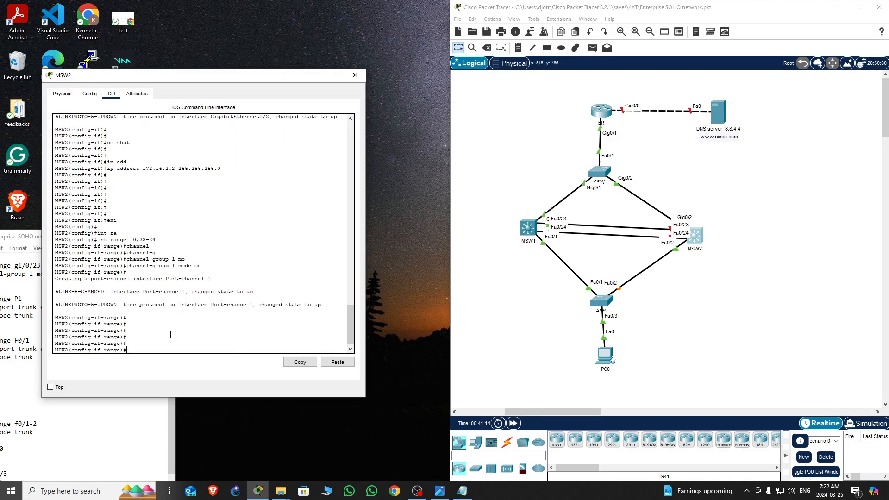
{"action": "key", "text": "ctrl+z"}
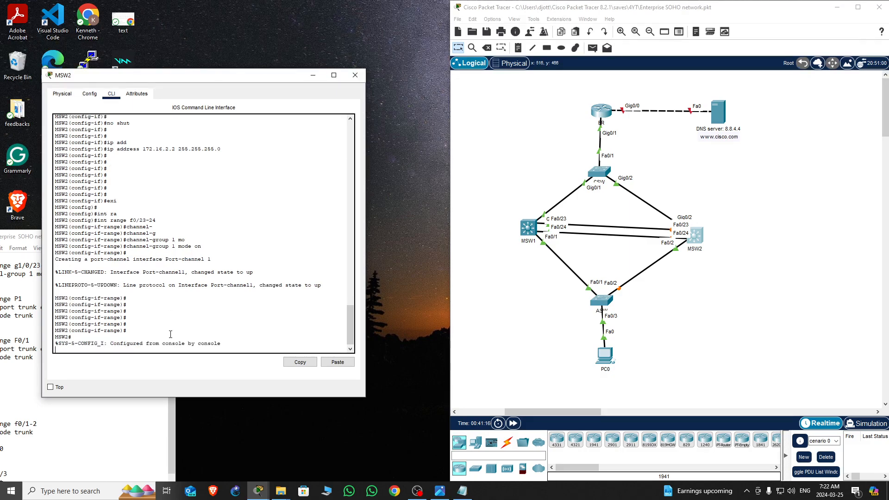
{"action": "key", "text": "Return"}
{"action": "key", "text": "Return"}
{"action": "key", "text": "Return"}
{"action": "key", "text": "Return"}
{"action": "key", "text": "Return"}
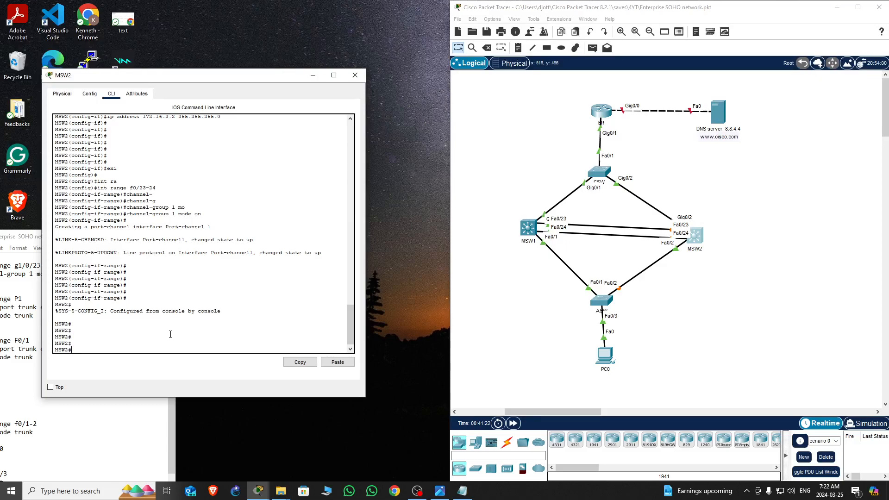
{"action": "type", "text": "wr"}
{"action": "key", "text": "Return"}
{"action": "key", "text": "Return"}
{"action": "key", "text": "Return"}
{"action": "key", "text": "Return"}
{"action": "key", "text": "Return"}
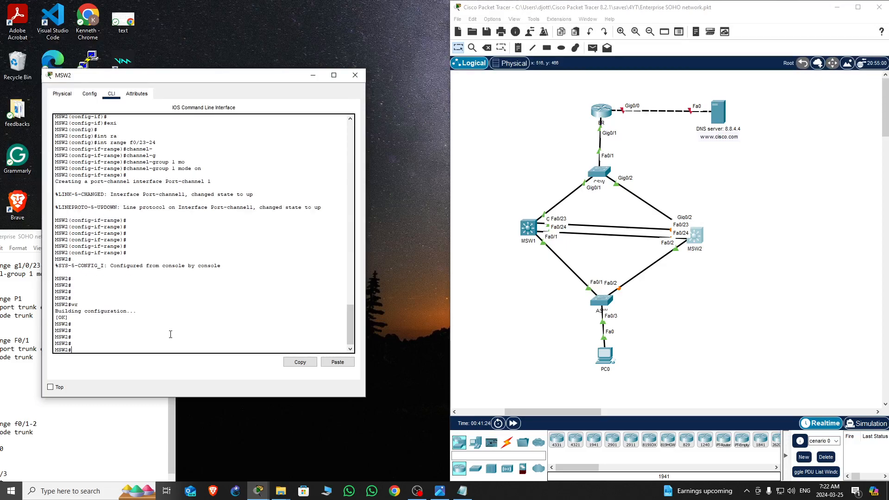
Display the EtherChannel summary on MSW2
{"action": "type", "text": "sh ether"}
{"action": "key", "text": "Tab"}
{"action": "type", "text": "summ"}
{"action": "key", "text": "Return"}
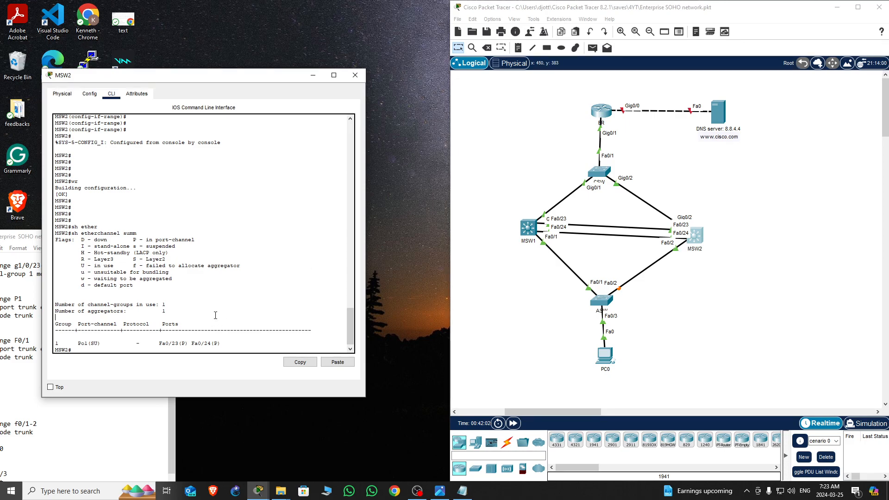
{"action": "key", "text": "Return"}
{"action": "key", "text": "Return"}
Enter global configuration and interface Port-channel 1, setting its trunk encapsulation to dot1q
{"action": "key", "text": "Return"}
{"action": "key", "text": "Return"}
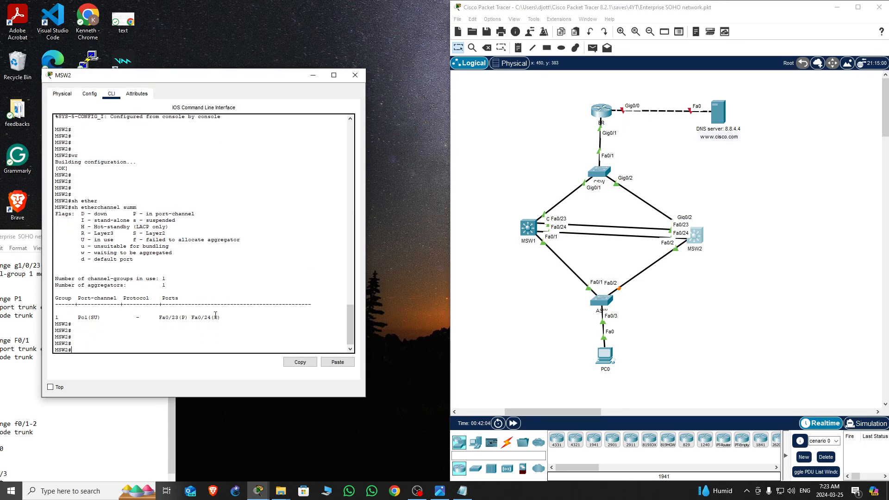
{"action": "type", "text": "conf t"}
{"action": "key", "text": "Return"}
{"action": "key", "text": "Return"}
{"action": "key", "text": "Return"}
{"action": "type", "text": "int"}
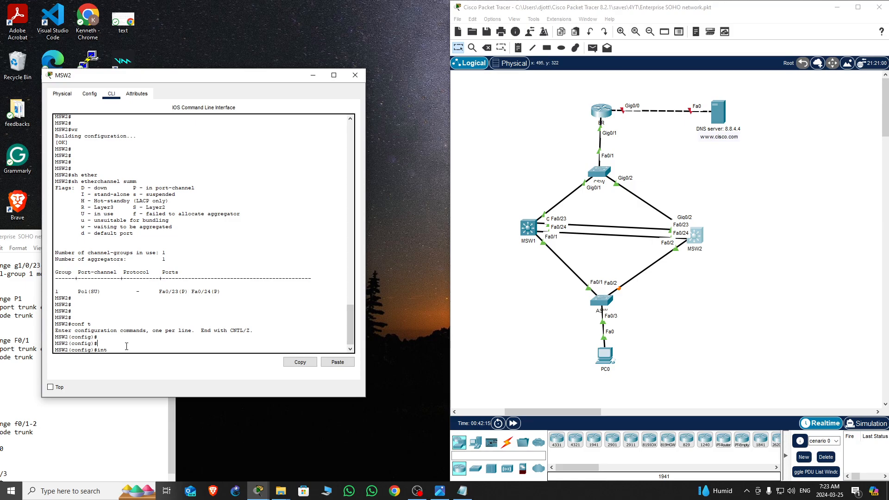
{"action": "type", "text": "p1"}
{"action": "key", "text": "Return"}
{"action": "key", "text": "Return"}
{"action": "key", "text": "Return"}
{"action": "key", "text": "Return"}
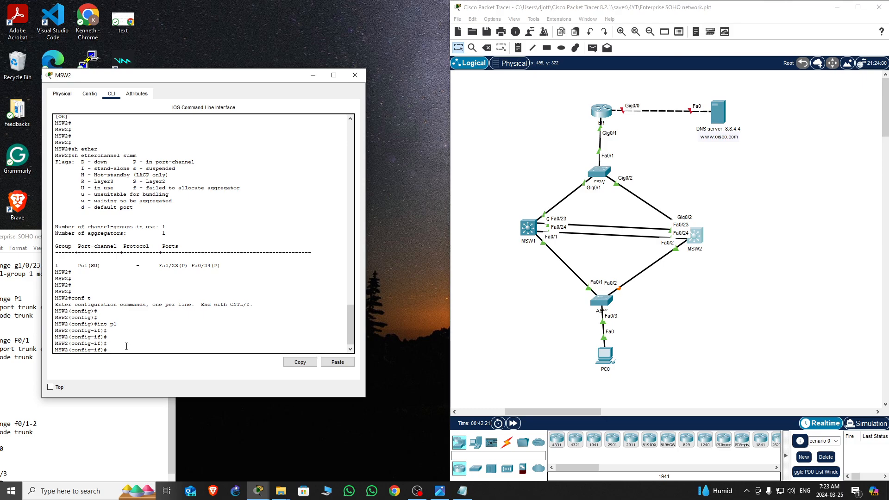
{"action": "type", "text": "swi"}
{"action": "key", "text": "Tab"}
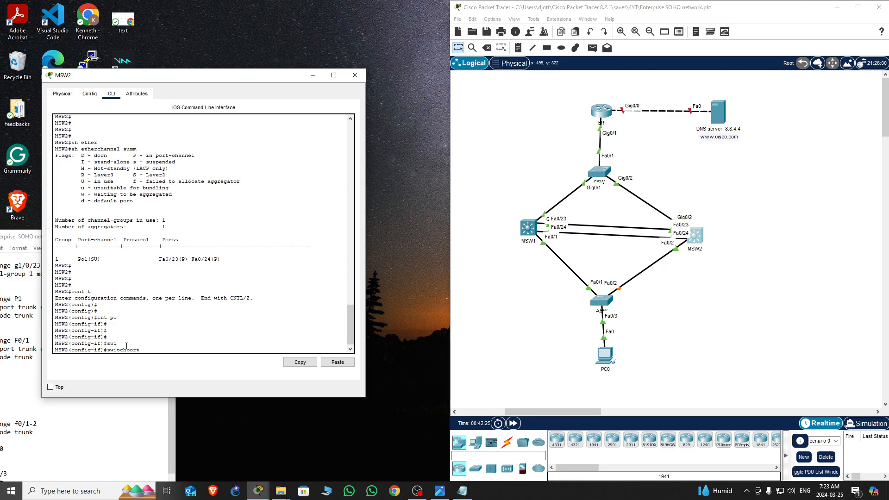
{"action": "type", "text": "trunk enc"}
{"action": "key", "text": "Tab"}
{"action": "type", "text": "e"}
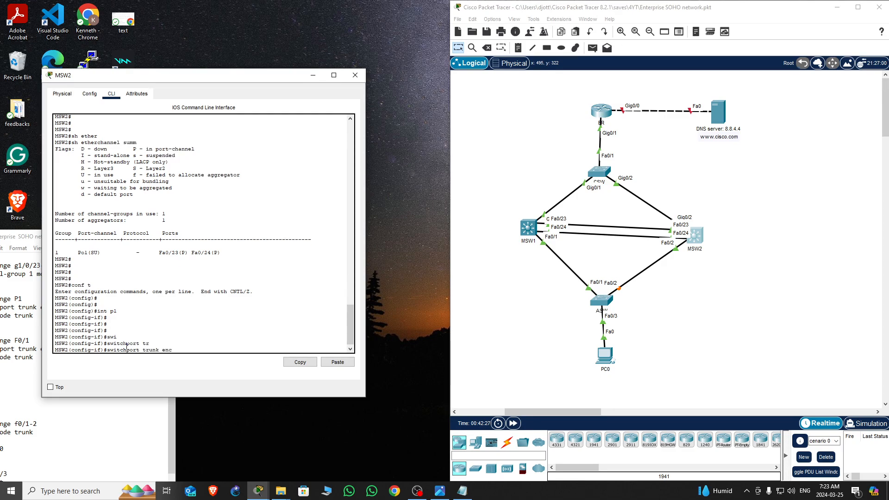
{"action": "type", "text": "nc"}
{"action": "key", "text": "Tab"}
{"action": "type", "text": "do"}
{"action": "key", "text": "Tab"}
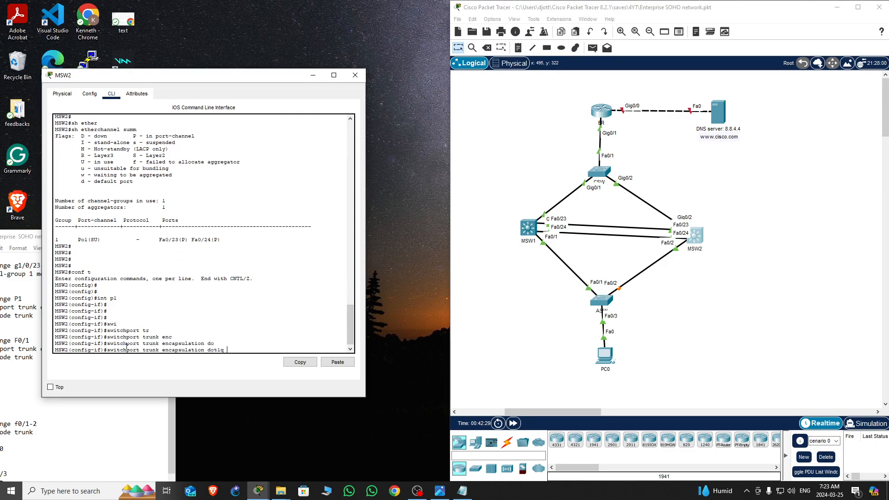
{"action": "key", "text": "Return"}
{"action": "key", "text": "Return"}
{"action": "key", "text": "Return"}
{"action": "key", "text": "Return"}
Set Port-channel 1 to switchport mode trunk
{"action": "type", "text": "swi"}
{"action": "key", "text": "Tab"}
{"action": "type", "text": "mo"}
{"action": "key", "text": "Tab"}
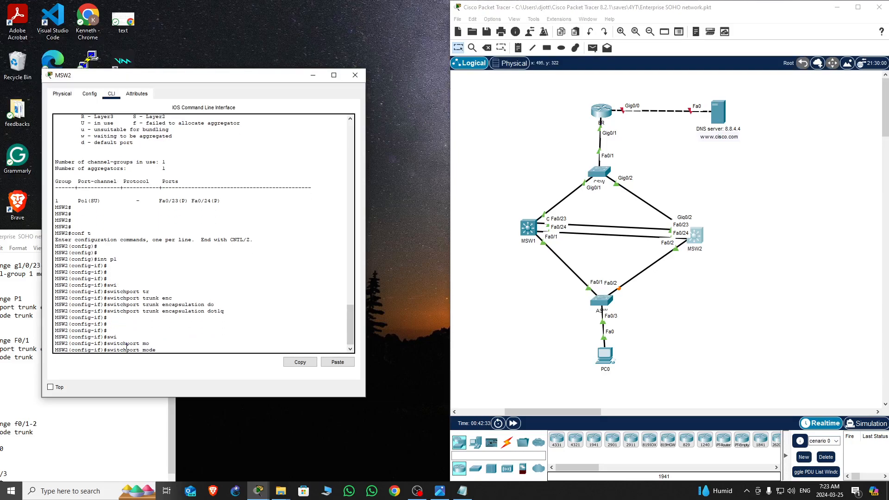
{"action": "type", "text": "tr"}
{"action": "key", "text": "Tab"}
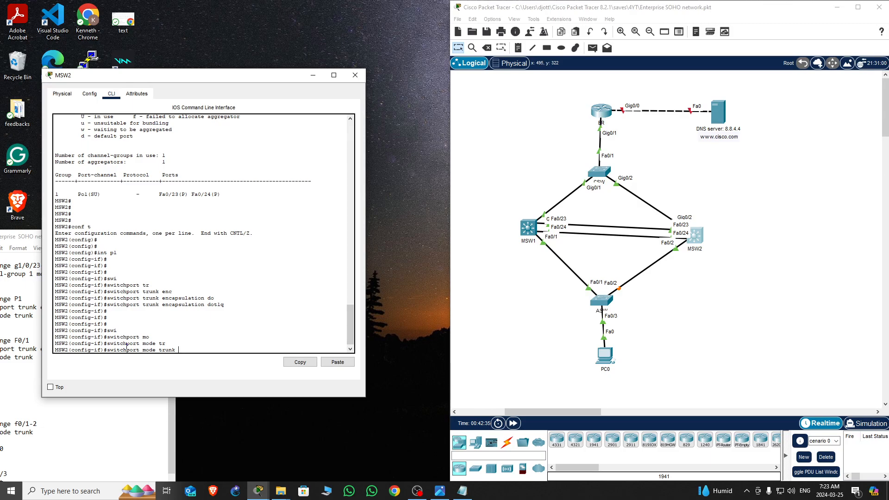
{"action": "key", "text": "Return"}
{"action": "key", "text": "Return"}
{"action": "key", "text": "Return"}
{"action": "key", "text": "Return"}
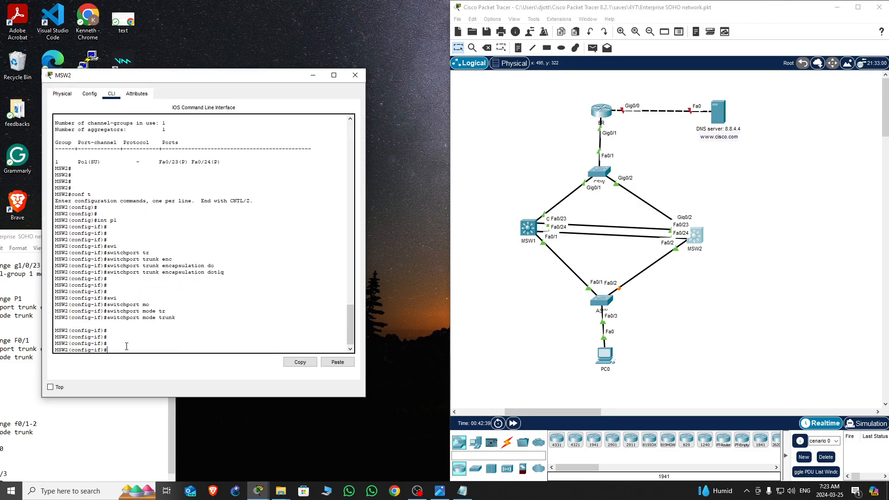
Enter interface f0/2 on MSW2 and set its trunk encapsulation to dot1q
{"action": "type", "text": "int f0/2"}
{"action": "key", "text": "Return"}
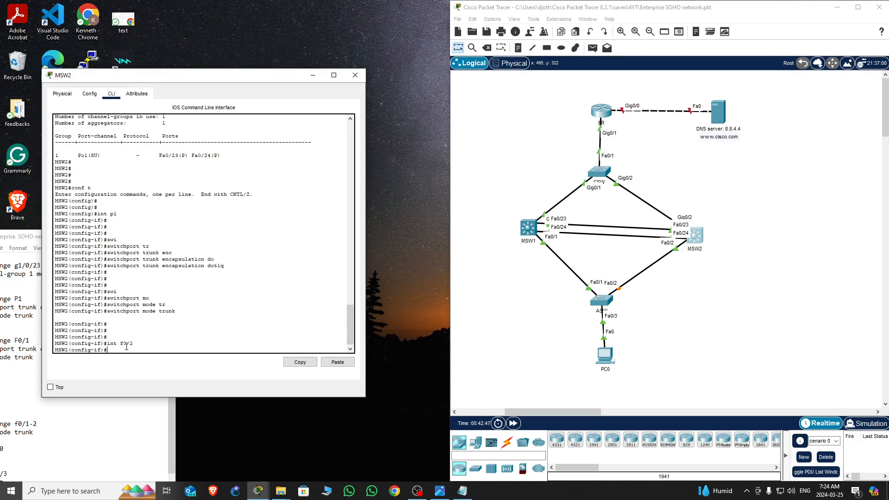
{"action": "type", "text": "swi"}
{"action": "key", "text": "Tab"}
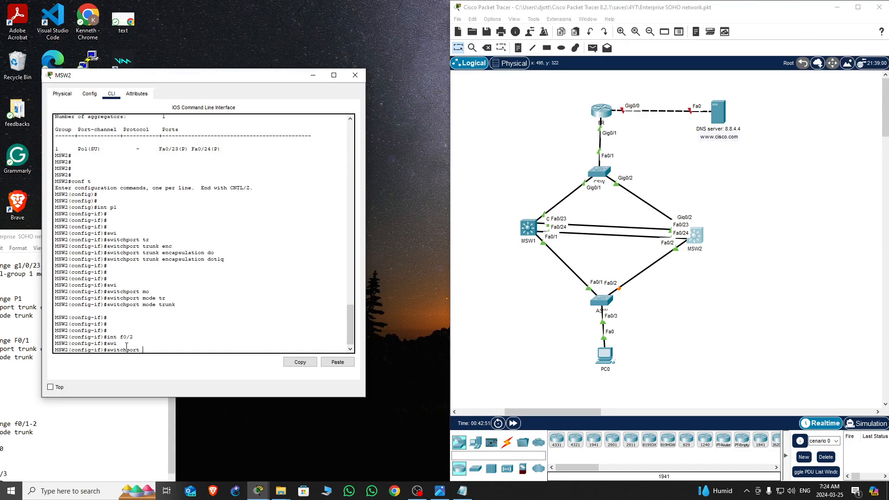
{"action": "type", "text": "tr"}
{"action": "key", "text": "Tab"}
{"action": "type", "text": "enc"}
{"action": "key", "text": "Tab"}
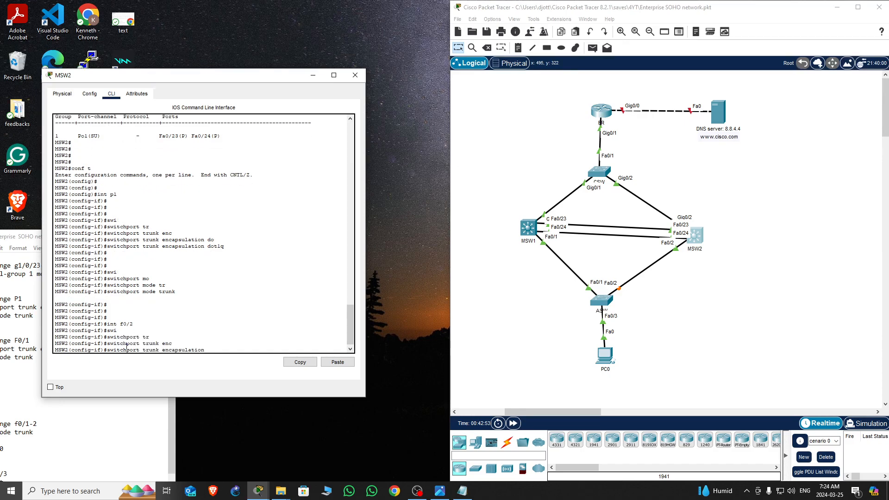
{"action": "type", "text": "do"}
{"action": "key", "text": "Tab"}
{"action": "key", "text": "Return"}
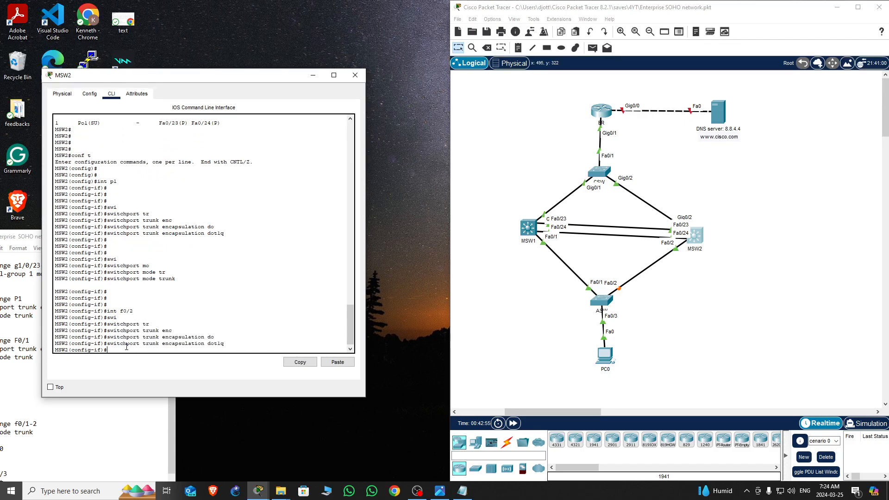
Set f0/2 to switchport mode trunk by recalling the earlier command, then exit configuration mode
{"action": "key", "text": "Up"}
{"action": "key", "text": "Up"}
{"action": "key", "text": "Up"}
{"action": "key", "text": "Return"}
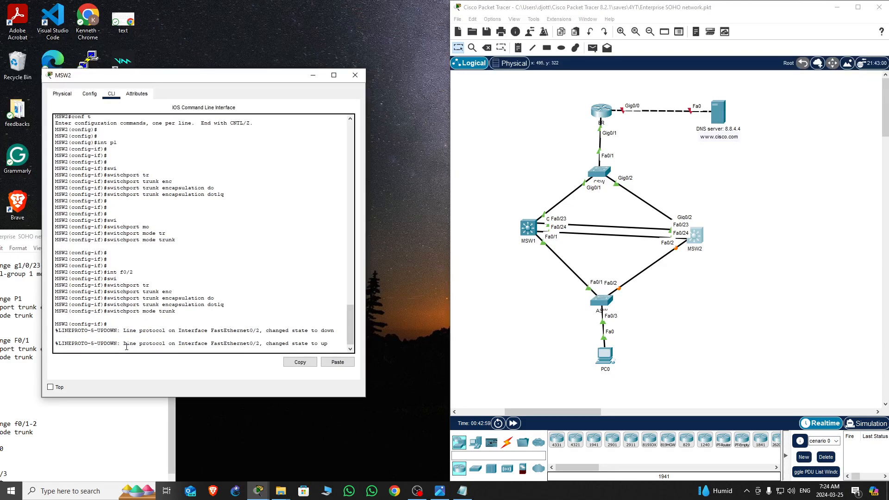
{"action": "key", "text": "Return"}
{"action": "key", "text": "Return"}
{"action": "key", "text": "Return"}
{"action": "key", "text": "Return"}
{"action": "key", "text": "Return"}
{"action": "key", "text": "ctrl+z"}
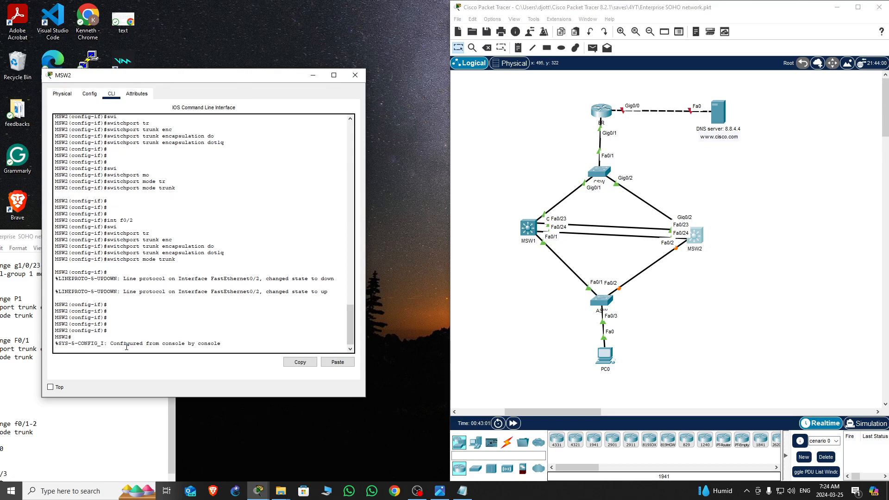
Save MSW2's running configuration with write
{"action": "key", "text": "Return"}
{"action": "key", "text": "Return"}
{"action": "key", "text": "Return"}
{"action": "type", "text": "wr"}
{"action": "key", "text": "Return"}
{"action": "key", "text": "Return"}
{"action": "key", "text": "Return"}
{"action": "key", "text": "Return"}
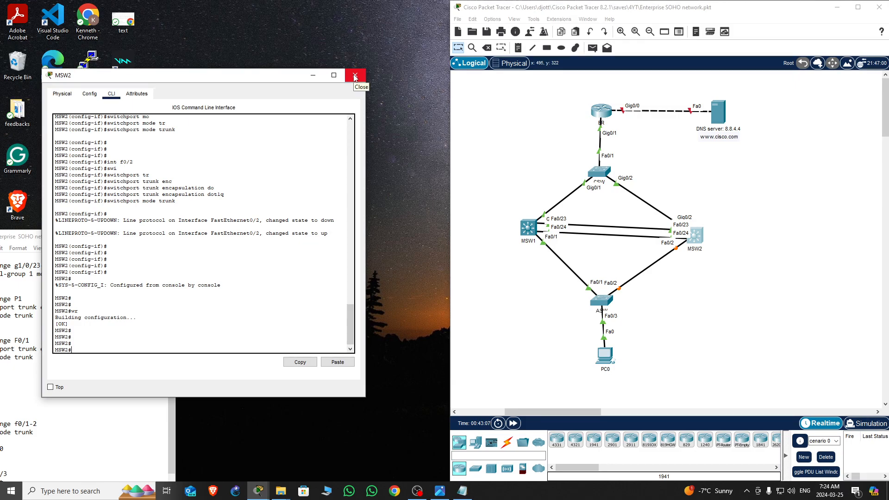
{"action": "left_click", "coordinate": [148, 307]}
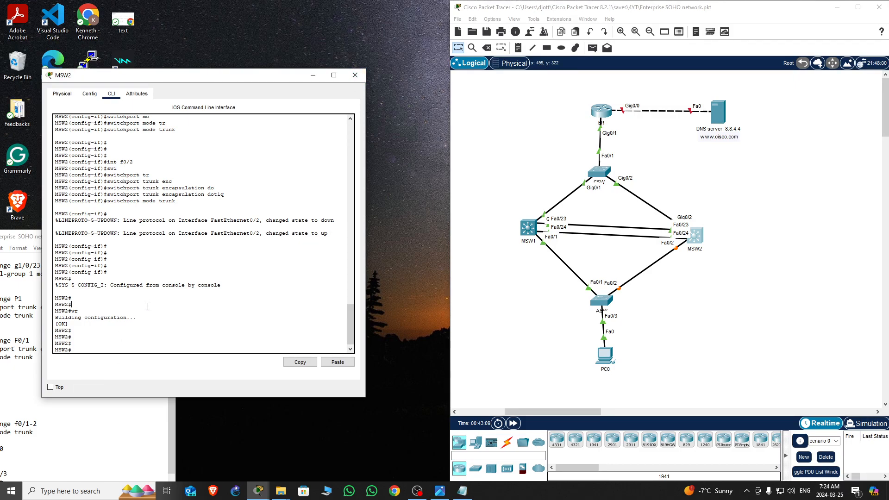
{"action": "key", "text": "Return"}
{"action": "key", "text": "Return"}
{"action": "key", "text": "Return"}
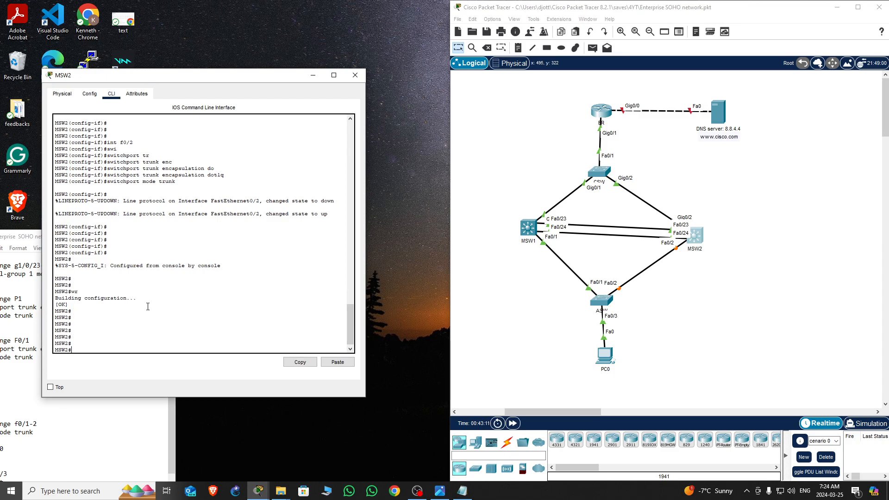
Display MSW2's running configuration and page through it
{"action": "type", "text": "sh run"}
{"action": "key", "text": "Return"}
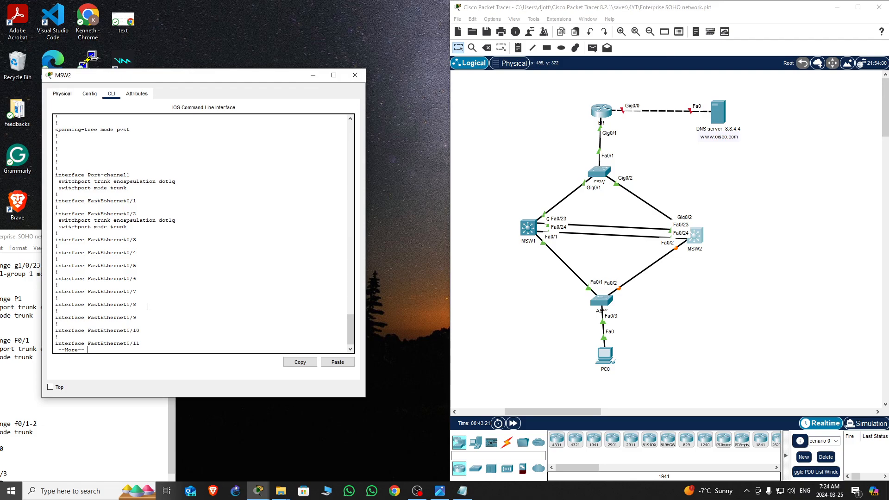
{"action": "key", "text": "space"}
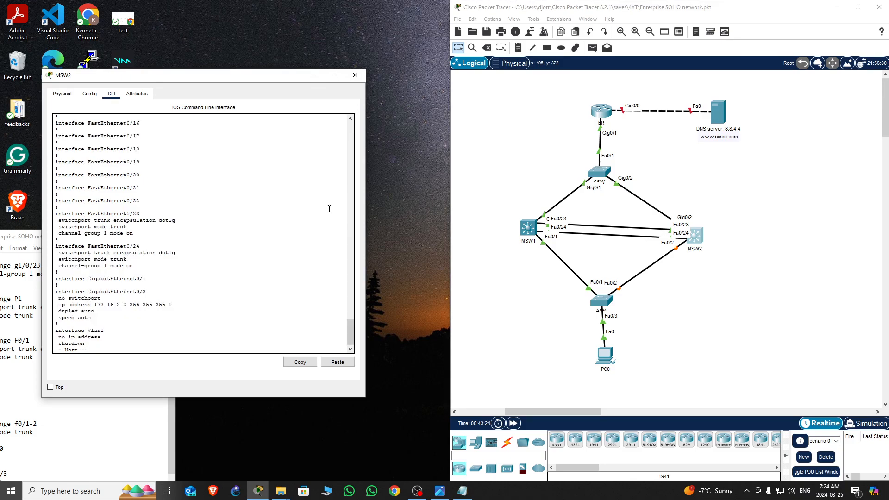
Close MSW2's console and open MSW1's CLI window
{"action": "left_click", "coordinate": [355, 75]}
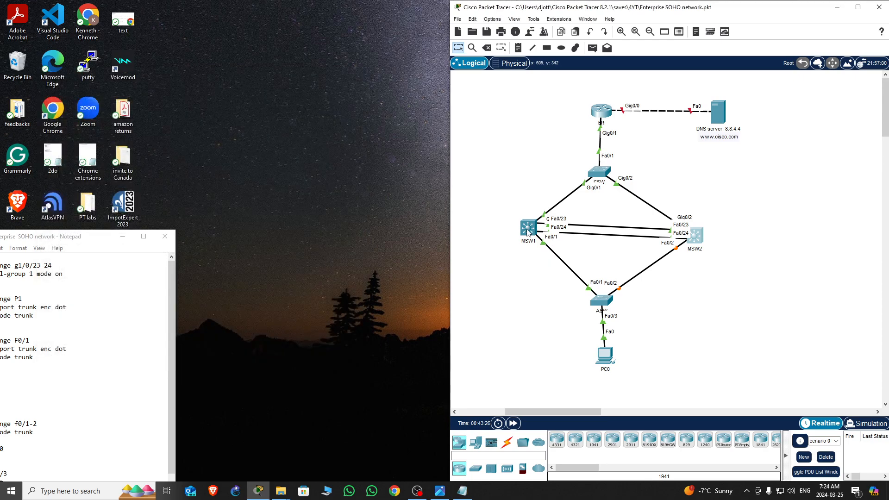
{"action": "left_click", "coordinate": [528, 231]}
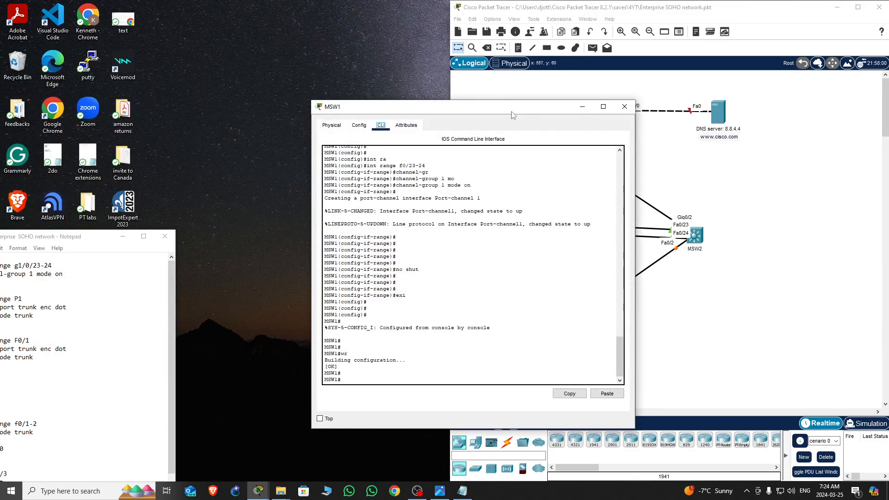
{"action": "left_click_drag", "start_coordinate": [511, 115], "coordinate": [315, 55]}
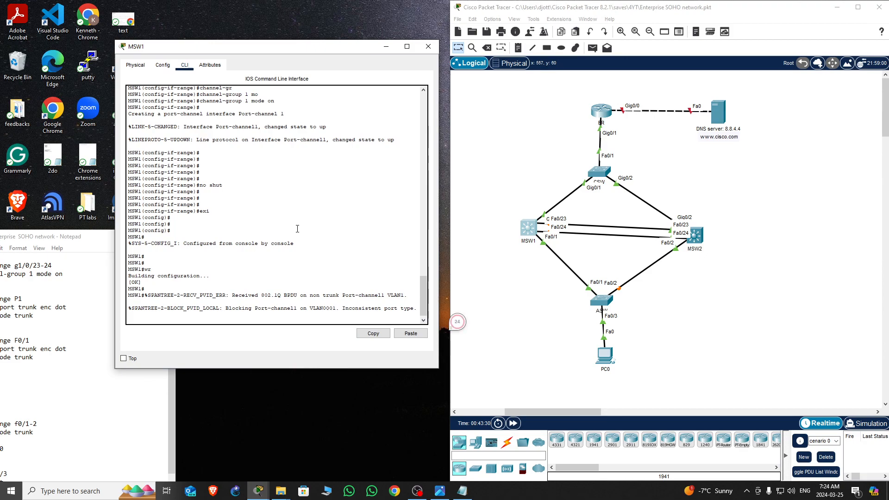
Enter global configuration mode on MSW1
{"action": "key", "text": "Return"}
{"action": "key", "text": "Return"}
{"action": "key", "text": "Return"}
{"action": "key", "text": "Return"}
{"action": "key", "text": "Return"}
{"action": "type", "text": "conf"}
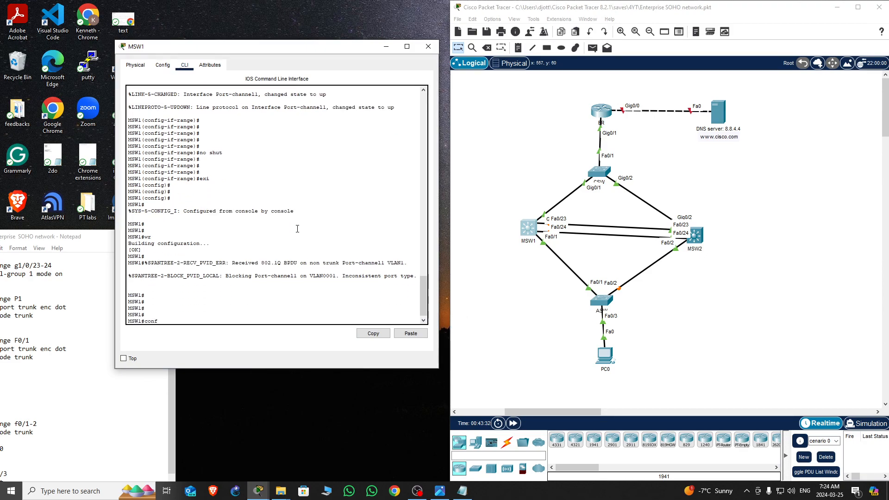
{"action": "type", "text": " t"}
{"action": "key", "text": "Return"}
{"action": "key", "text": "Return"}
{"action": "key", "text": "Return"}
{"action": "key", "text": "Return"}
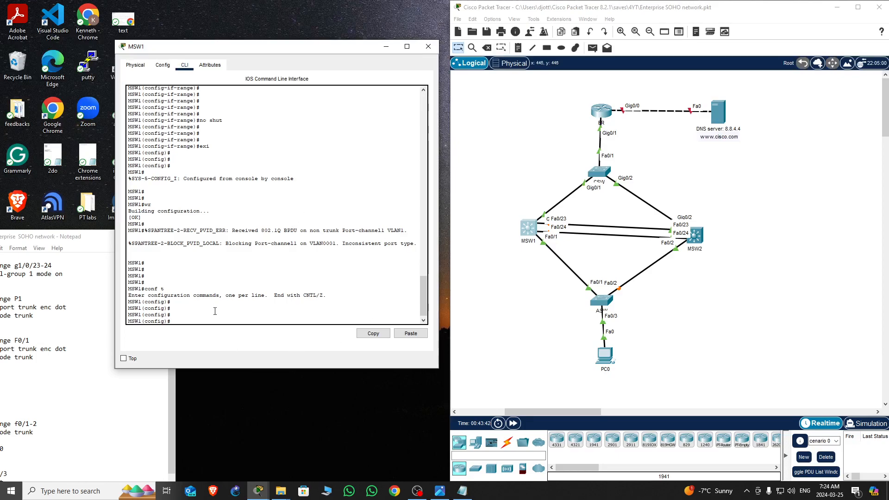
On MSW1, configure interface Fa0/1 as a trunk with dot1q encapsulation
{"action": "type", "text": "int f0/1"}
{"action": "key", "text": "Return"}
{"action": "type", "text": "swi"}
{"action": "key", "text": "Tab"}
{"action": "type", "text": "tr"}
{"action": "key", "text": "Tab"}
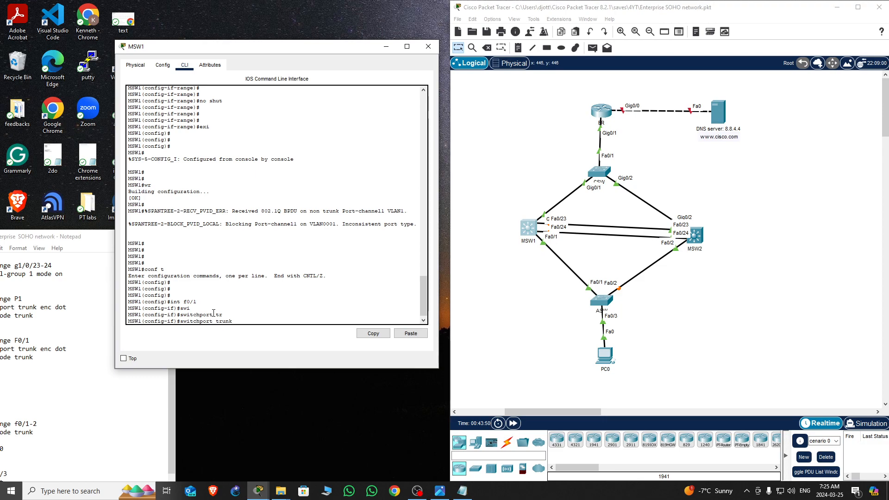
{"action": "type", "text": "enc"}
{"action": "key", "text": "Tab"}
{"action": "type", "text": "do"}
{"action": "key", "text": "Tab"}
{"action": "key", "text": "Return"}
{"action": "key", "text": "Return"}
{"action": "key", "text": "Return"}
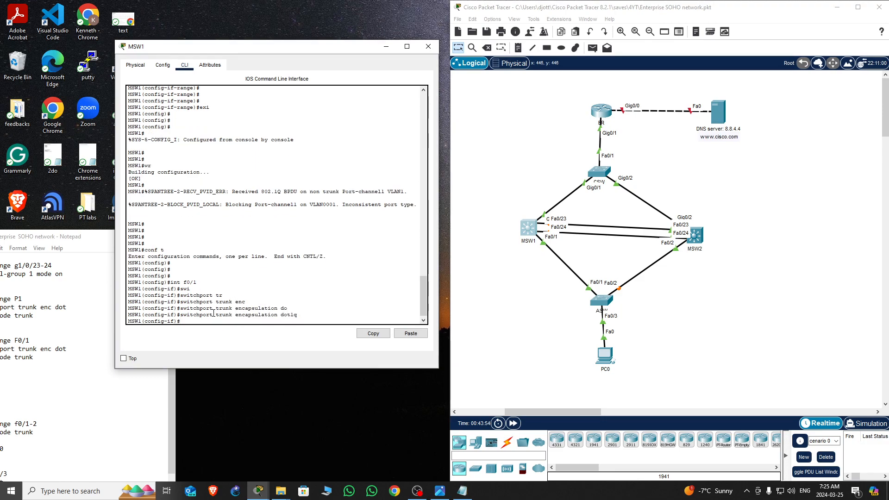
{"action": "type", "text": "swi"}
{"action": "key", "text": "Tab"}
{"action": "type", "text": "mo"}
{"action": "key", "text": "Tab"}
{"action": "type", "text": "tr"}
{"action": "key", "text": "Tab"}
{"action": "key", "text": "Return"}
{"action": "key", "text": "Return"}
{"action": "key", "text": "Return"}
{"action": "key", "text": "Return"}
{"action": "key", "text": "Return"}
{"action": "key", "text": "Return"}
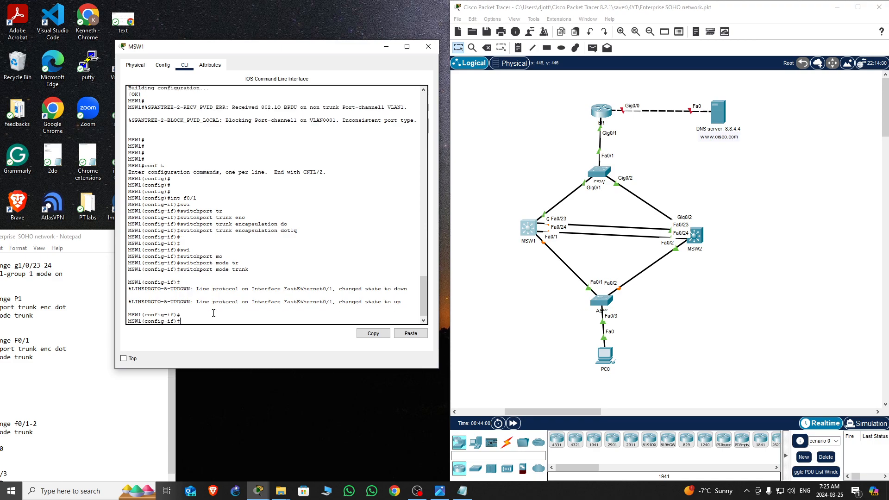
{"action": "key", "text": "Return"}
{"action": "key", "text": "Return"}
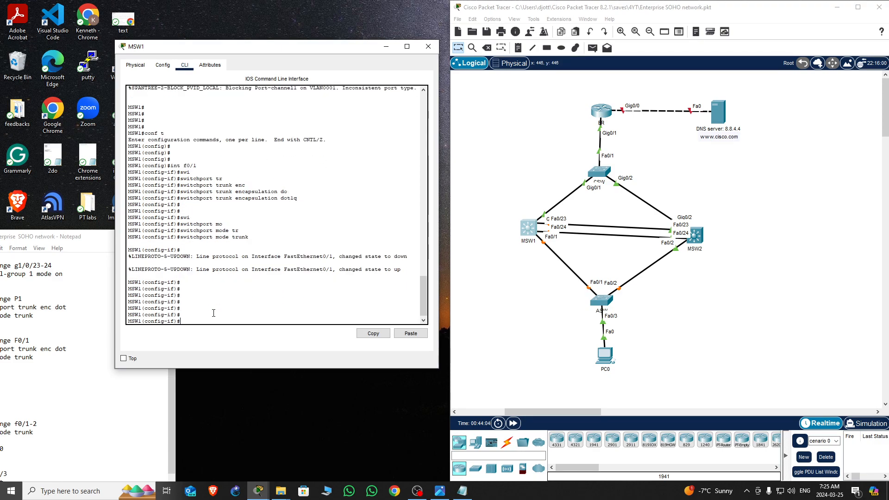
Configure MSW1's Port-channel 1 as a dot1q trunk and leave configuration mode
{"action": "type", "text": "exi"}
{"action": "key", "text": "Return"}
{"action": "type", "text": "int ra"}
{"action": "key", "text": "Tab"}
{"action": "key", "text": "BackSpace"}
{"action": "key", "text": "BackSpace"}
{"action": "key", "text": "BackSpace"}
{"action": "type", "text": "F"}
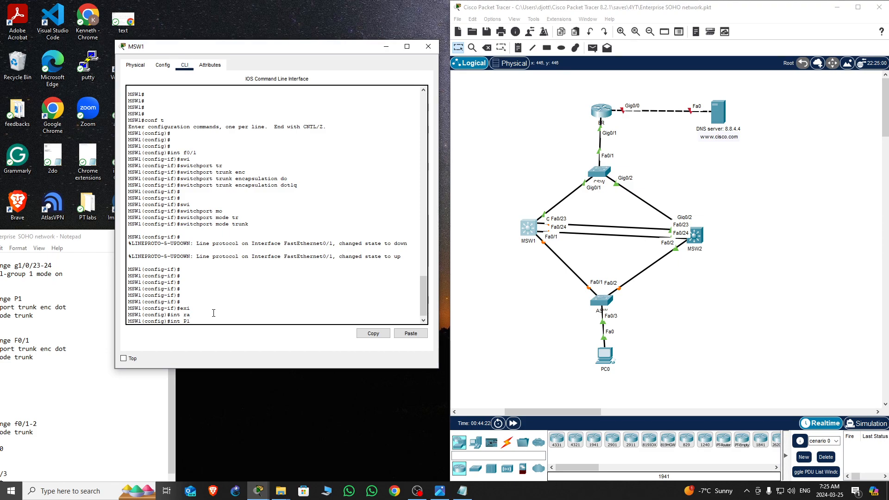
{"action": "key", "text": "Return"}
{"action": "key", "text": "Return"}
{"action": "key", "text": "Return"}
{"action": "key", "text": "Return"}
{"action": "key", "text": "Return"}
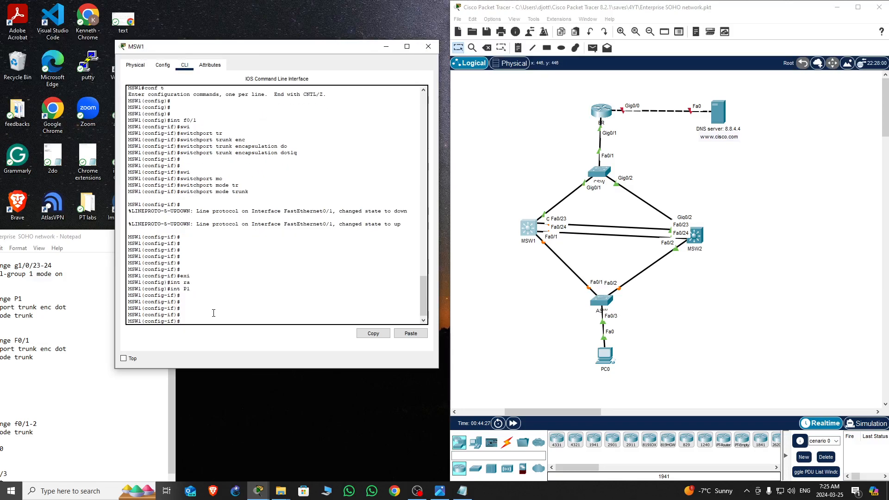
{"action": "type", "text": "swi"}
{"action": "key", "text": "Tab"}
{"action": "type", "text": "tr"}
{"action": "key", "text": "Tab"}
{"action": "type", "text": "en"}
{"action": "key", "text": "Tab"}
{"action": "type", "text": "do"}
{"action": "key", "text": "Tab"}
{"action": "key", "text": "Return"}
{"action": "type", "text": "swi"}
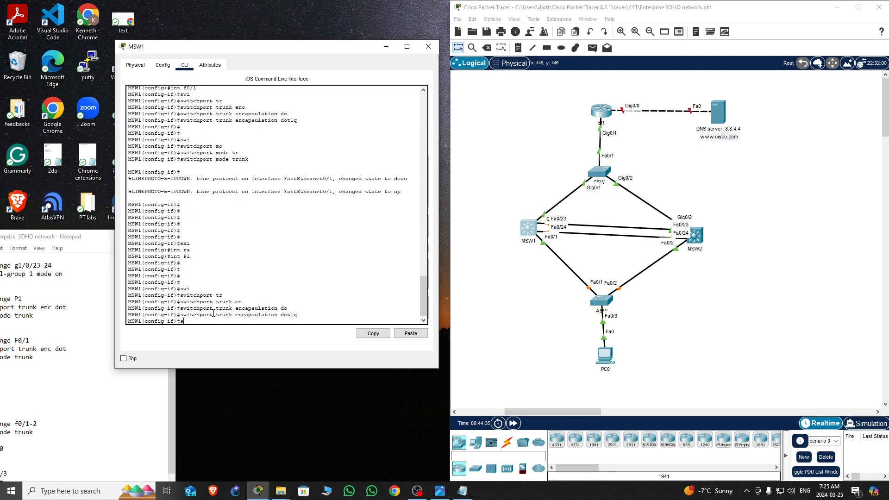
{"action": "key", "text": "Tab"}
{"action": "type", "text": "mo"}
{"action": "key", "text": "Tab"}
{"action": "type", "text": "tr"}
{"action": "key", "text": "Tab"}
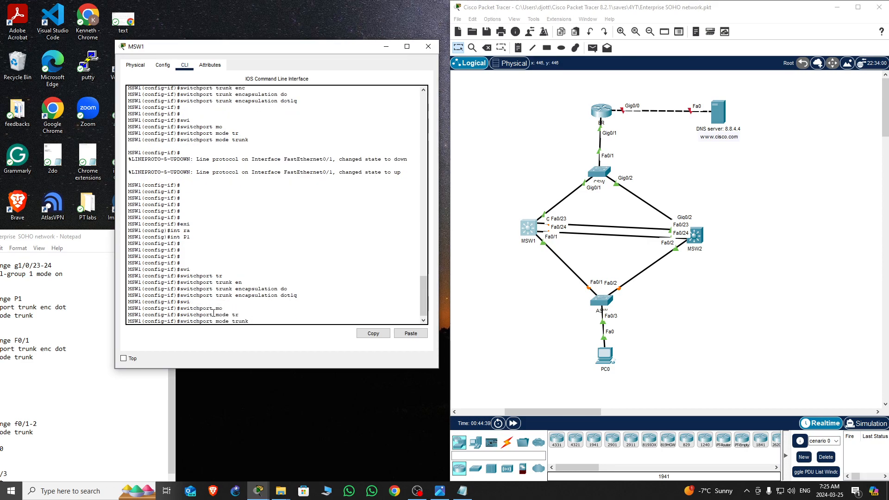
{"action": "key", "text": "Return"}
{"action": "key", "text": "Return"}
{"action": "key", "text": "Return"}
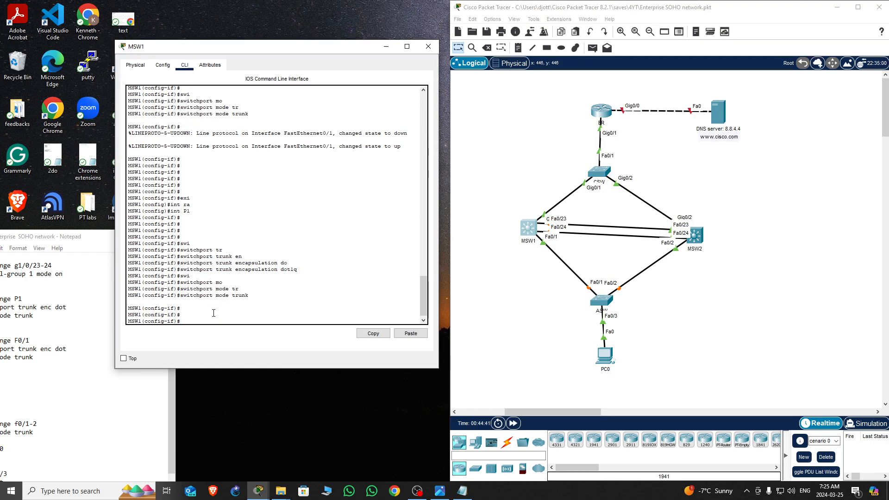
{"action": "key", "text": "ctrl+z"}
{"action": "key", "text": "Return"}
{"action": "key", "text": "Return"}
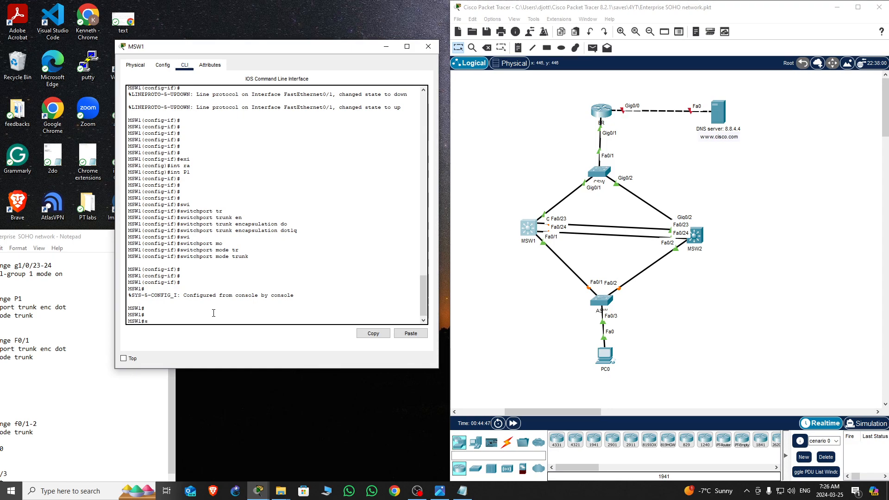
Display MSW1's trunk interfaces and examine the trunking table
{"action": "type", "text": "sh int"}
{"action": "key", "text": "Tab"}
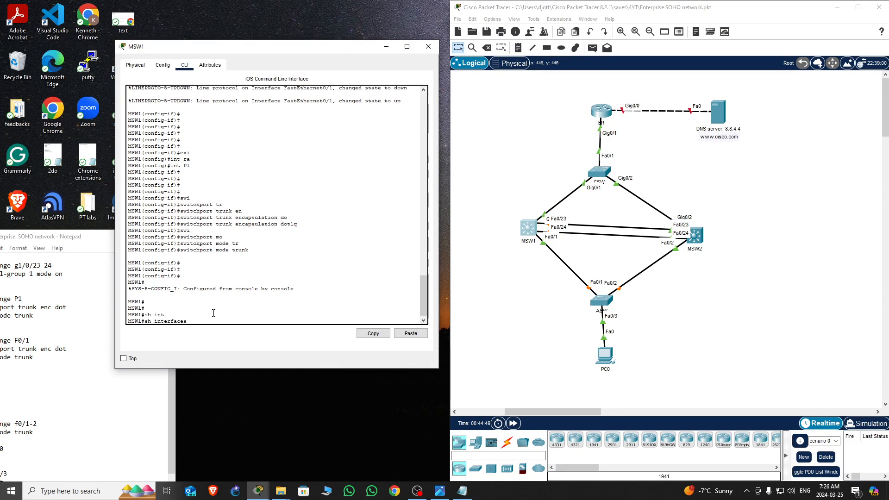
{"action": "type", "text": "tru"}
{"action": "key", "text": "Tab"}
{"action": "key", "text": "Return"}
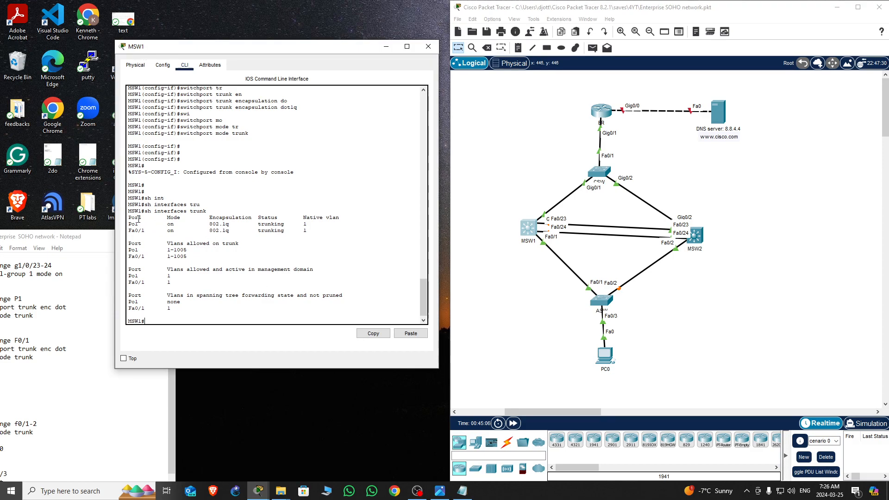
{"action": "left_click_drag", "start_coordinate": [133, 216], "coordinate": [308, 230]}
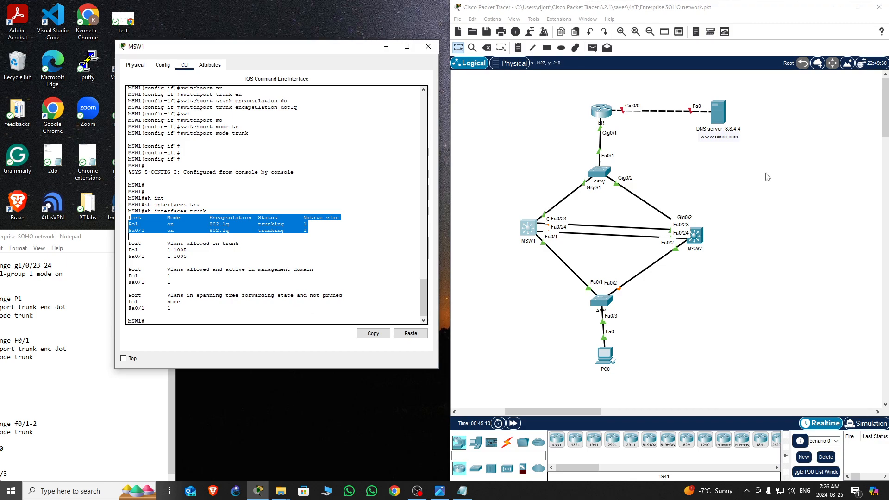
{"action": "left_click", "coordinate": [759, 309]}
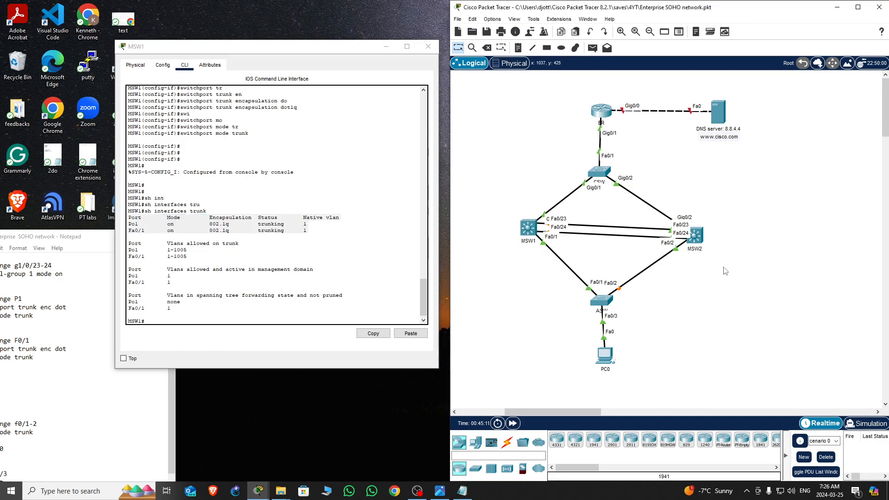
Open MSW2's console and display its trunk interfaces
{"action": "left_click", "coordinate": [699, 240]}
{"action": "key", "text": "q"}
{"action": "key", "text": "Return"}
{"action": "key", "text": "Return"}
{"action": "key", "text": "Return"}
{"action": "key", "text": "Return"}
{"action": "type", "text": "sh in"}
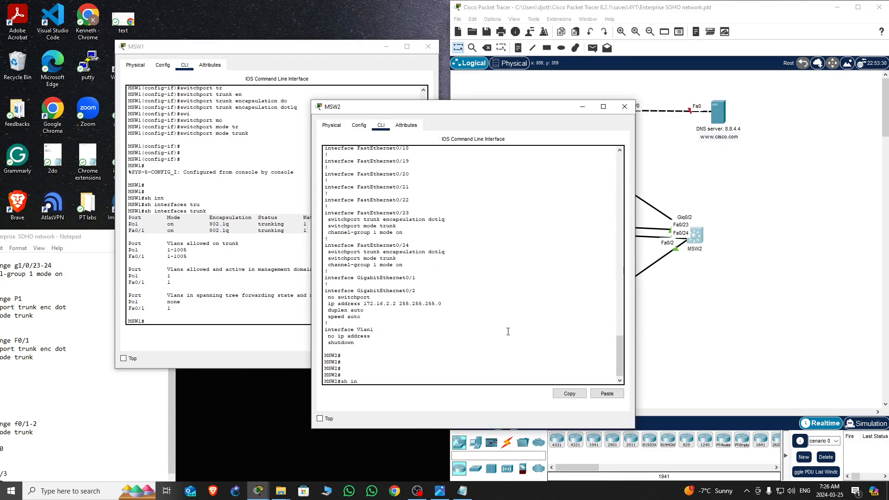
{"action": "type", "text": "t"}
{"action": "key", "text": "Tab"}
{"action": "type", "text": "tru"}
{"action": "key", "text": "Tab"}
{"action": "key", "text": "Return"}
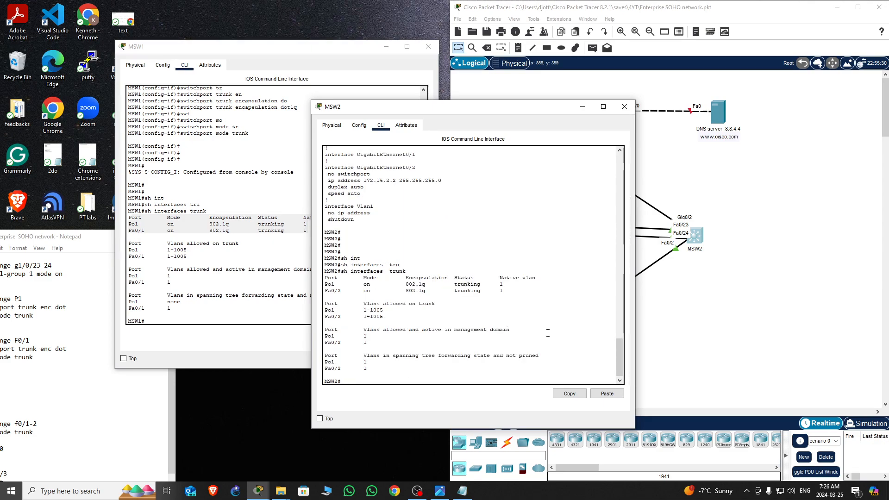
Close both multilayer switch consoles, open ASW's CLI and enter privileged EXEC mode
{"action": "left_click", "coordinate": [625, 107]}
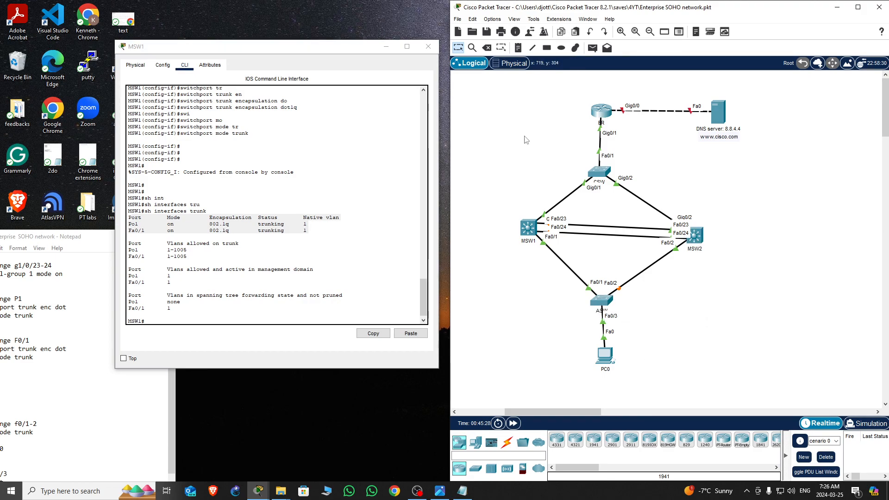
{"action": "left_click", "coordinate": [428, 47]}
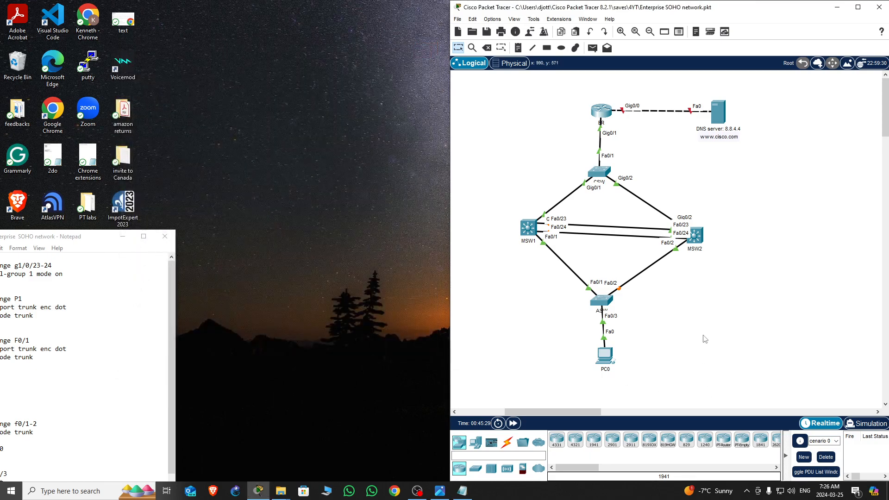
{"action": "double_click", "coordinate": [600, 302]}
{"action": "left_click_drag", "start_coordinate": [518, 110], "coordinate": [305, 64]}
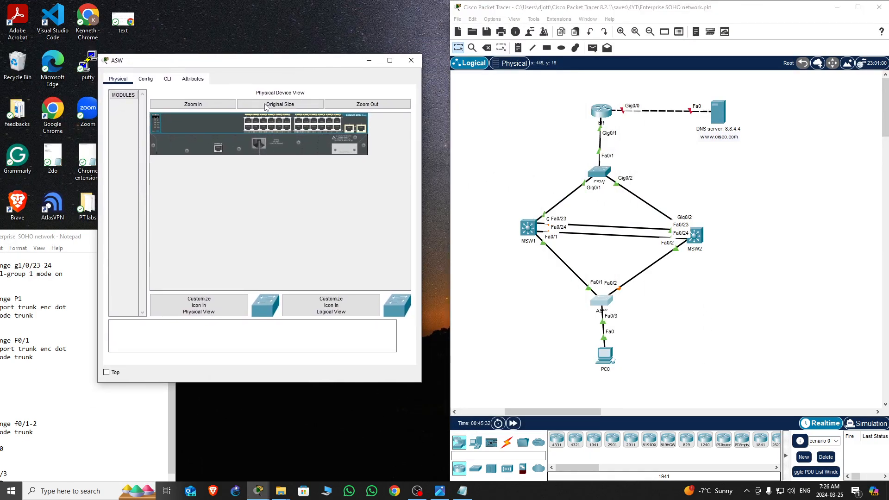
{"action": "left_click", "coordinate": [167, 78]}
{"action": "key", "text": "Return"}
{"action": "key", "text": "Return"}
{"action": "key", "text": "Return"}
{"action": "key", "text": "Return"}
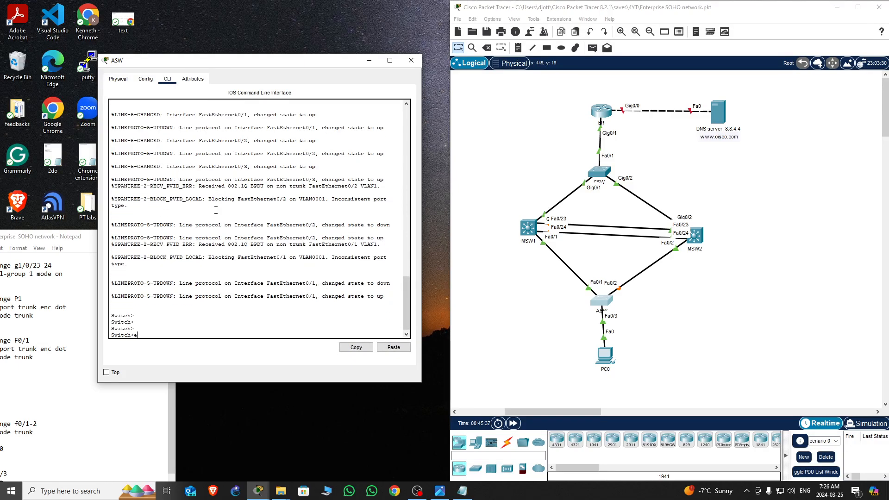
{"action": "type", "text": "en"}
{"action": "key", "text": "Return"}
{"action": "key", "text": "Return"}
{"action": "key", "text": "Return"}
{"action": "key", "text": "Return"}
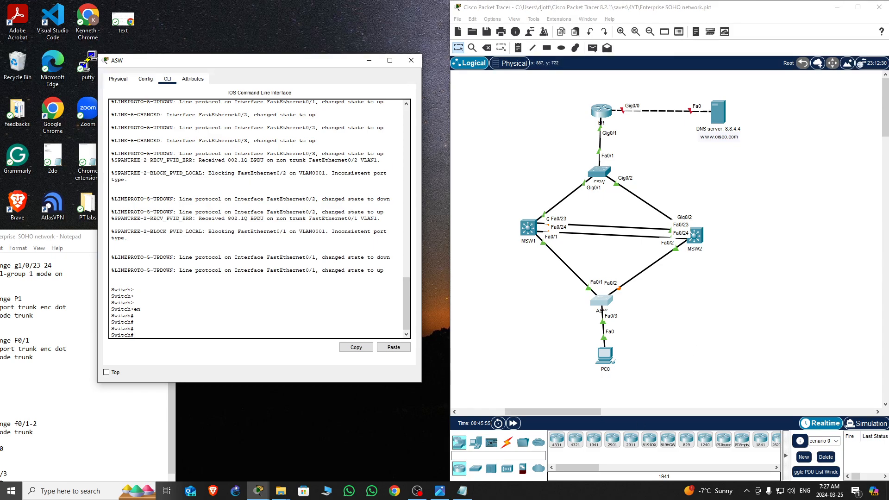
View the reference topology image showing the subnet addressing, then close it
{"action": "left_click", "coordinate": [439, 491]}
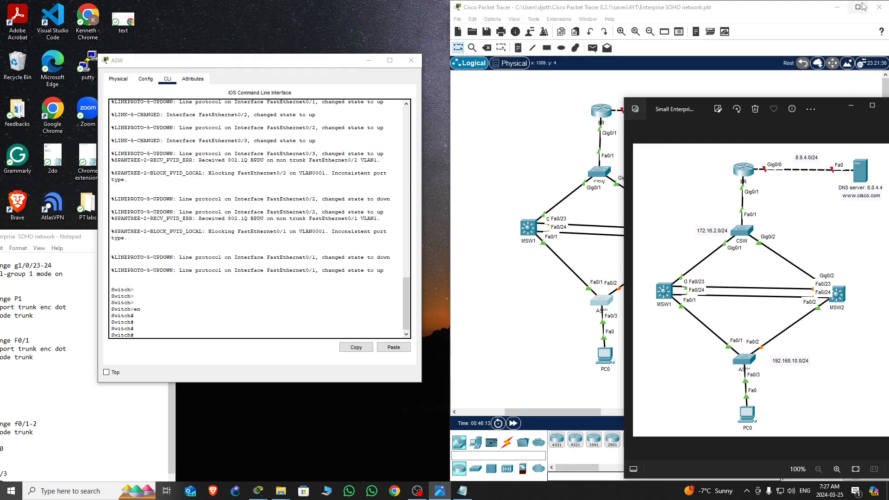
{"action": "left_click", "coordinate": [851, 106]}
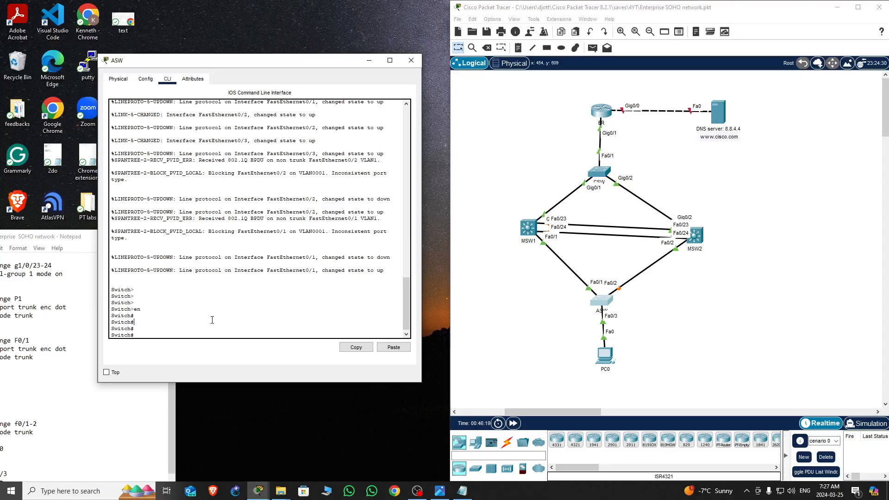
Enter global configuration on the access switch and set its hostname to ASW
{"action": "key", "text": "Return"}
{"action": "key", "text": "Return"}
{"action": "type", "text": "conf"}
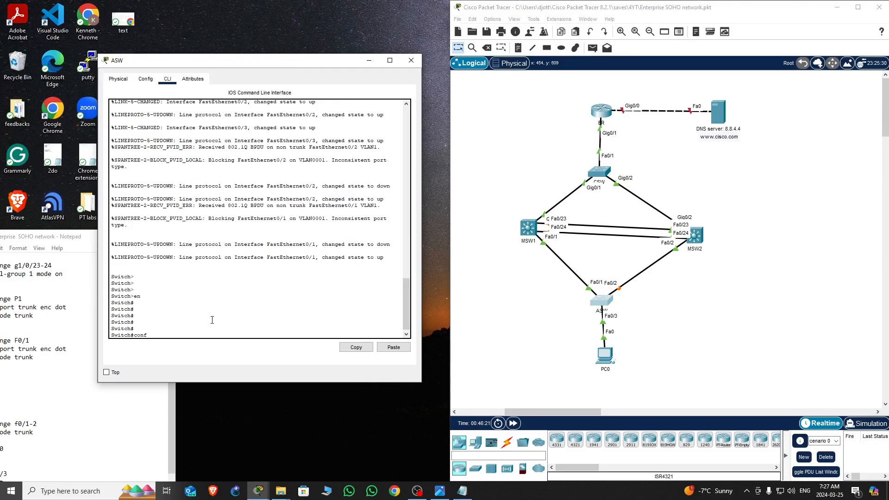
{"action": "type", "text": " t"}
{"action": "key", "text": "Return"}
{"action": "key", "text": "Return"}
{"action": "key", "text": "Return"}
{"action": "key", "text": "Return"}
{"action": "type", "text": "hos"}
{"action": "key", "text": "Tab"}
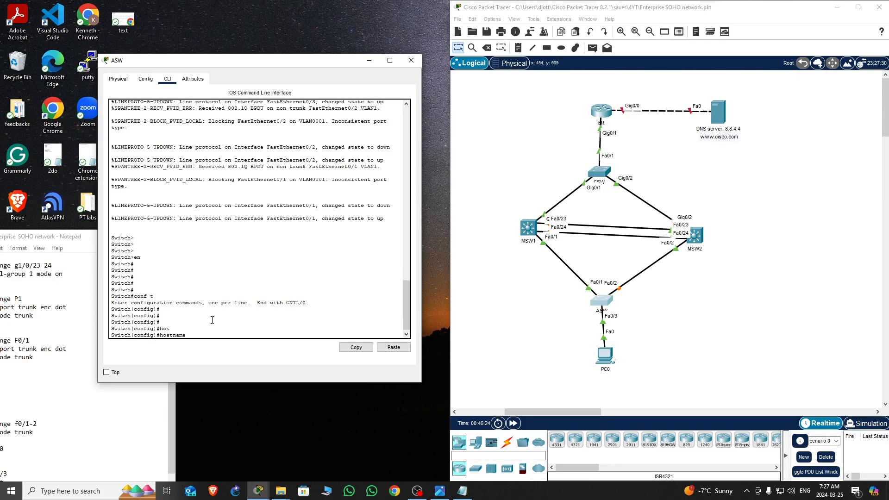
{"action": "type", "text": "ASW"}
{"action": "key", "text": "Return"}
{"action": "key", "text": "Return"}
{"action": "key", "text": "Return"}
{"action": "key", "text": "Return"}
{"action": "key", "text": "Return"}
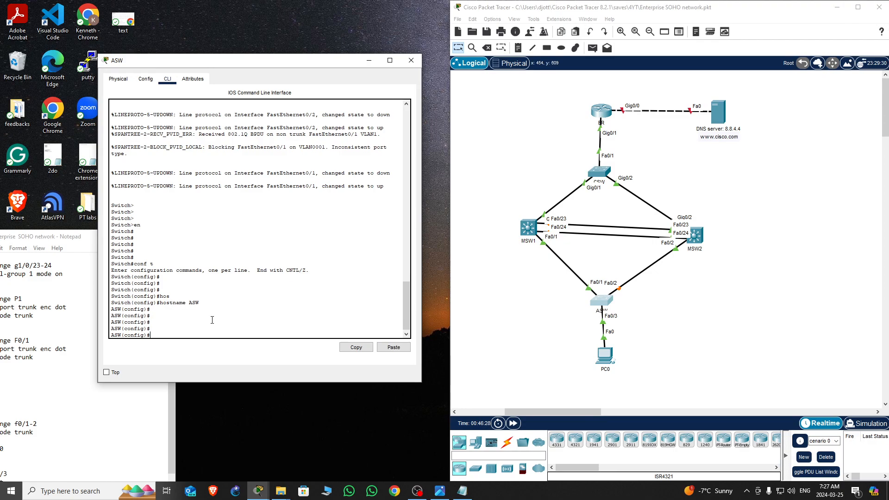
Create VLAN 10 on ASW and exit VLAN configuration
{"action": "type", "text": "vla"}
{"action": "key", "text": "Tab"}
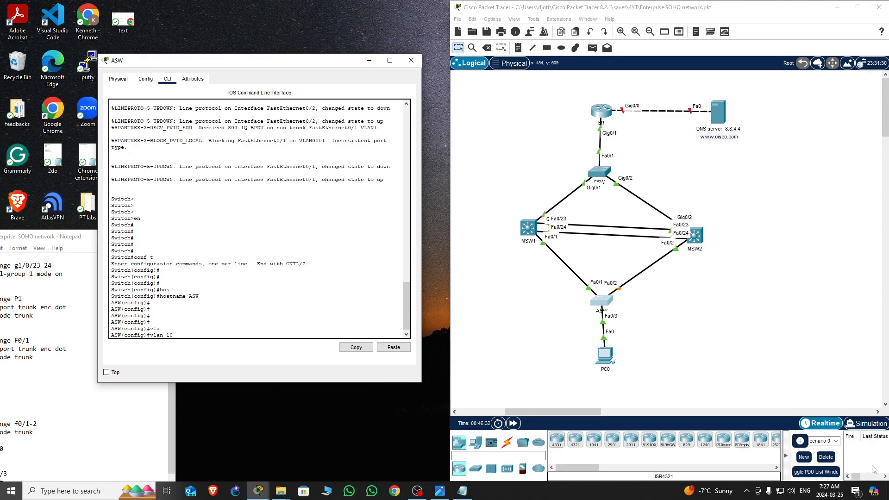
{"action": "type", "text": "10"}
{"action": "key", "text": "Return"}
{"action": "key", "text": "Return"}
{"action": "key", "text": "Return"}
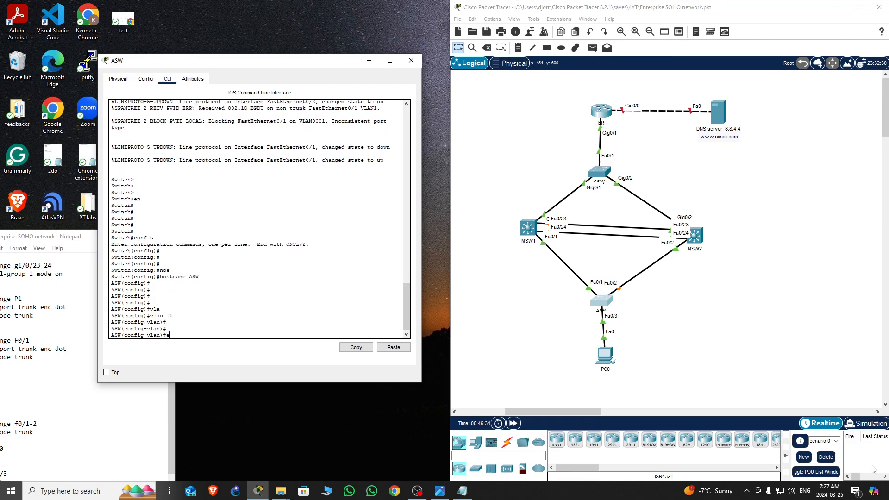
{"action": "type", "text": "exi"}
{"action": "key", "text": "Return"}
{"action": "key", "text": "Return"}
{"action": "key", "text": "Return"}
Create the VLAN 10 interface on ASW and exit it
{"action": "type", "text": "int vla"}
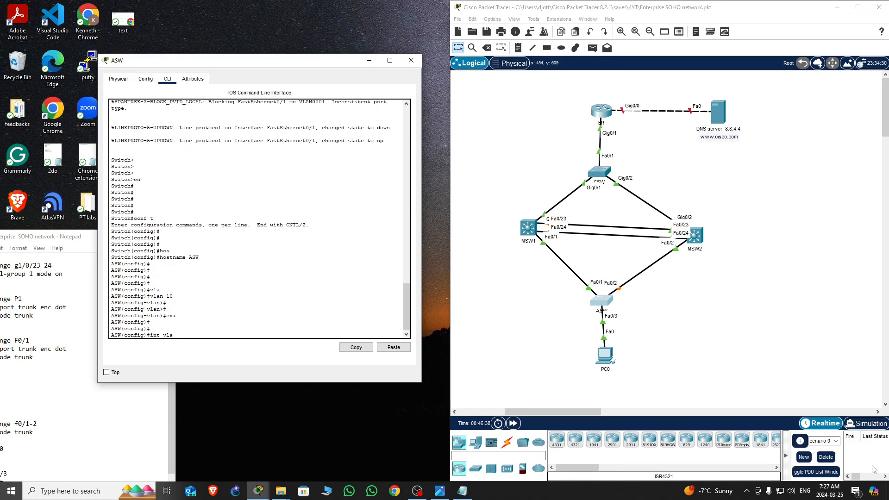
{"action": "key", "text": "Tab"}
{"action": "type", "text": "10"}
{"action": "key", "text": "Return"}
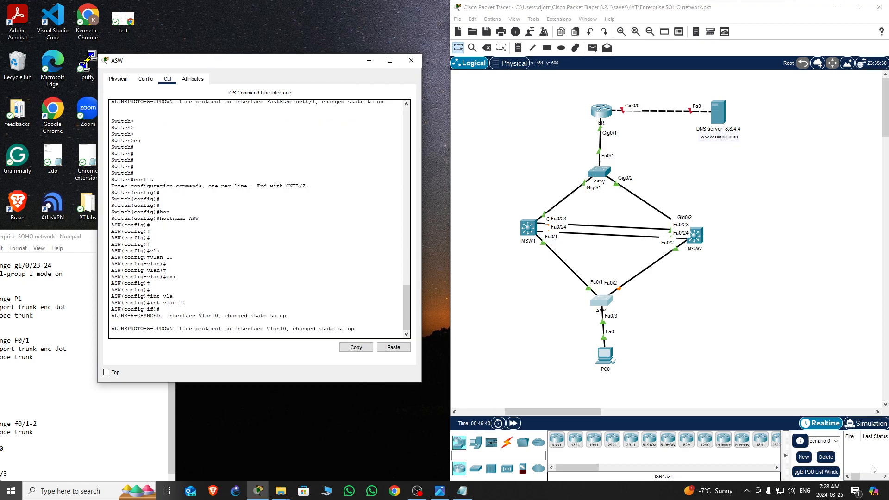
{"action": "key", "text": "Return"}
{"action": "key", "text": "Return"}
{"action": "key", "text": "Return"}
{"action": "key", "text": "Return"}
{"action": "key", "text": "Return"}
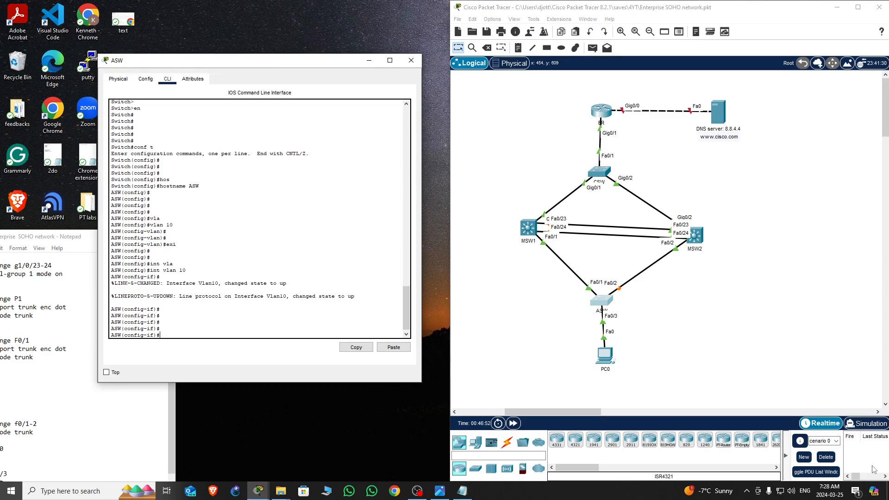
{"action": "type", "text": "xi"}
{"action": "key", "text": "Return"}
{"action": "key", "text": "Return"}
{"action": "key", "text": "Return"}
{"action": "key", "text": "Return"}
{"action": "key", "text": "Return"}
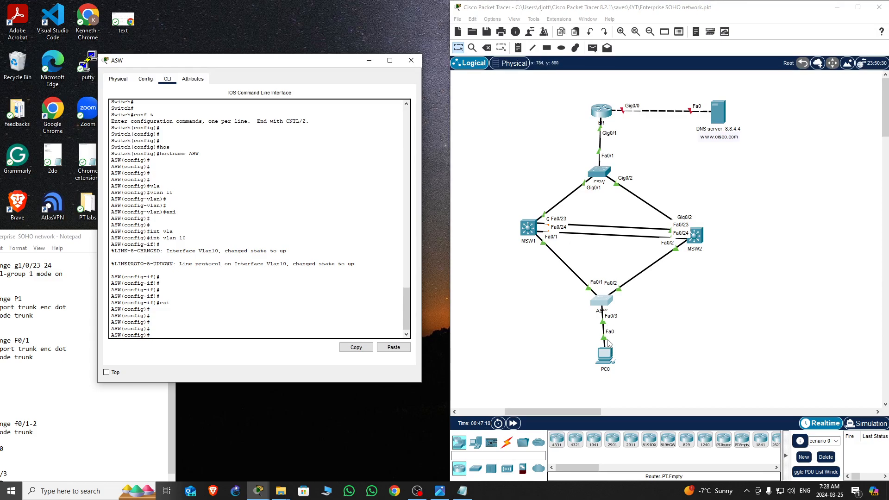
Select interface Fa0/3 on ASW and set it to switchport mode access
{"action": "triple_click", "coordinate": [242, 312]}
{"action": "type", "text": "int"}
{"action": "key", "text": "Return"}
{"action": "key", "text": "Return"}
{"action": "key", "text": "Return"}
{"action": "key", "text": "Return"}
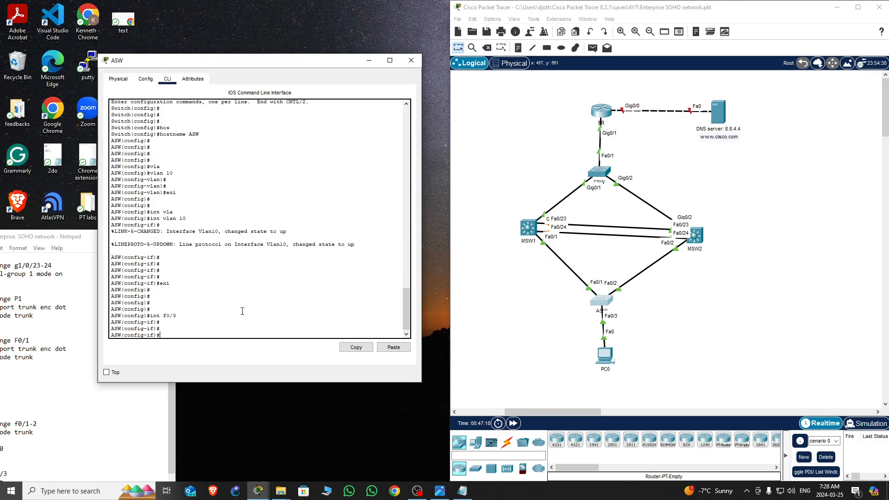
{"action": "type", "text": "swi"}
{"action": "key", "text": "Tab"}
{"action": "type", "text": "mo"}
{"action": "key", "text": "Tab"}
{"action": "type", "text": "acce"}
{"action": "key", "text": "Tab"}
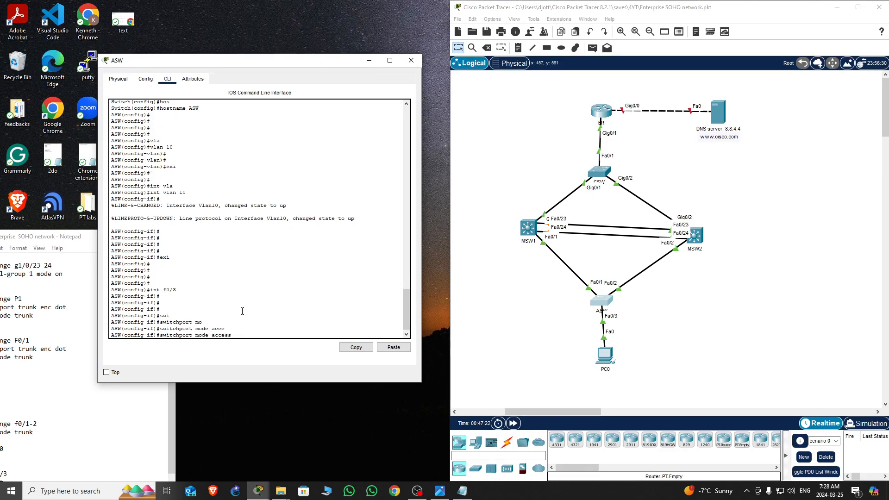
{"action": "key", "text": "Return"}
Assign Fa0/3 on ASW to access VLAN 10
{"action": "type", "text": "swi"}
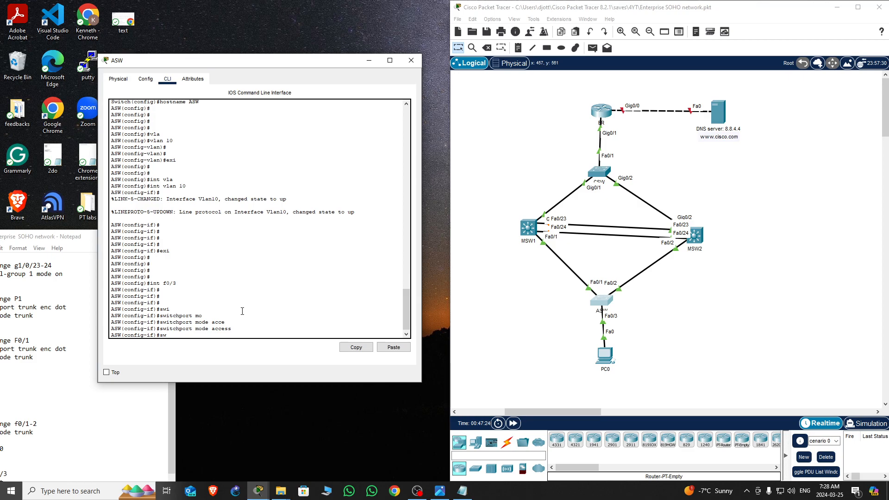
{"action": "key", "text": "Tab"}
{"action": "type", "text": "acce"}
{"action": "key", "text": "Tab"}
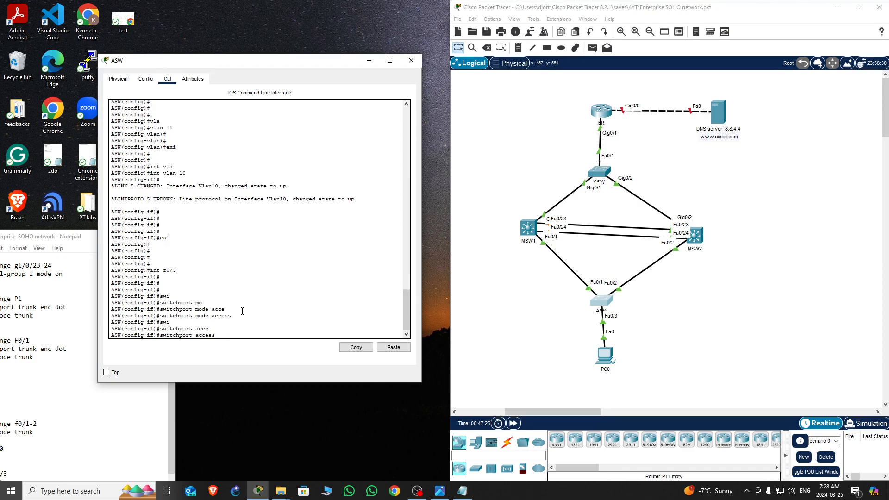
{"action": "type", "text": "vla"}
{"action": "key", "text": "Tab"}
{"action": "type", "text": "10"}
{"action": "key", "text": "Return"}
{"action": "key", "text": "Return"}
{"action": "key", "text": "Return"}
{"action": "key", "text": "Return"}
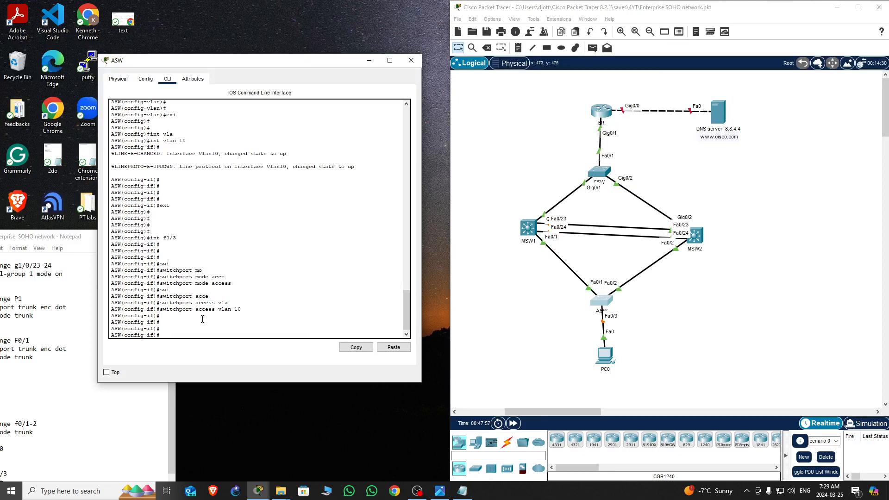
{"action": "key", "text": "Return"}
{"action": "key", "text": "Return"}
{"action": "key", "text": "Return"}
{"action": "key", "text": "Return"}
{"action": "key", "text": "Return"}
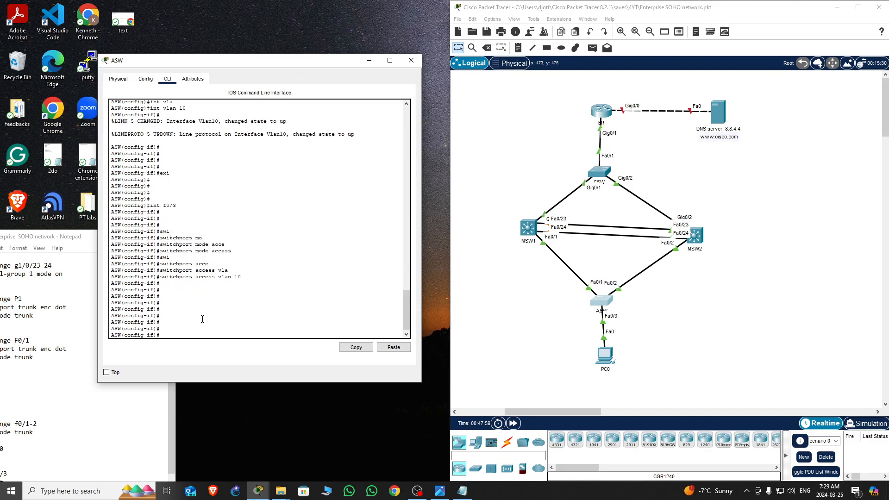
Exit the interface, select the Fa0/1–2 interface range on ASW and set switchport mode trunk
{"action": "type", "text": "exi"}
{"action": "key", "text": "Return"}
{"action": "key", "text": "Return"}
{"action": "key", "text": "Return"}
{"action": "type", "text": "int ra"}
{"action": "key", "text": "Tab"}
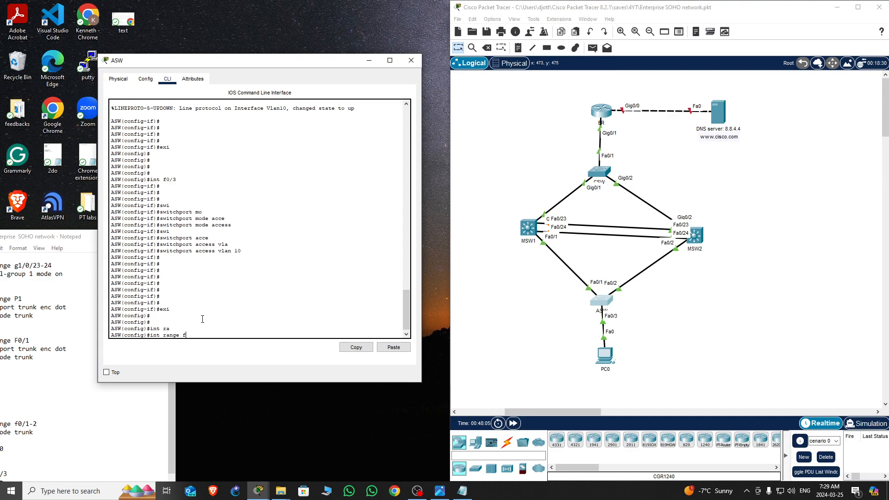
{"action": "type", "text": "f0/1-2"}
{"action": "key", "text": "Return"}
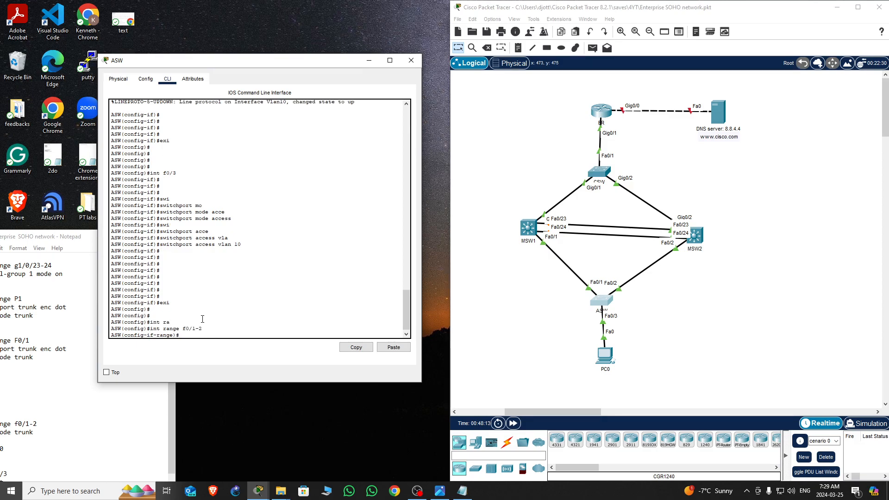
{"action": "type", "text": "swi"}
{"action": "key", "text": "Tab"}
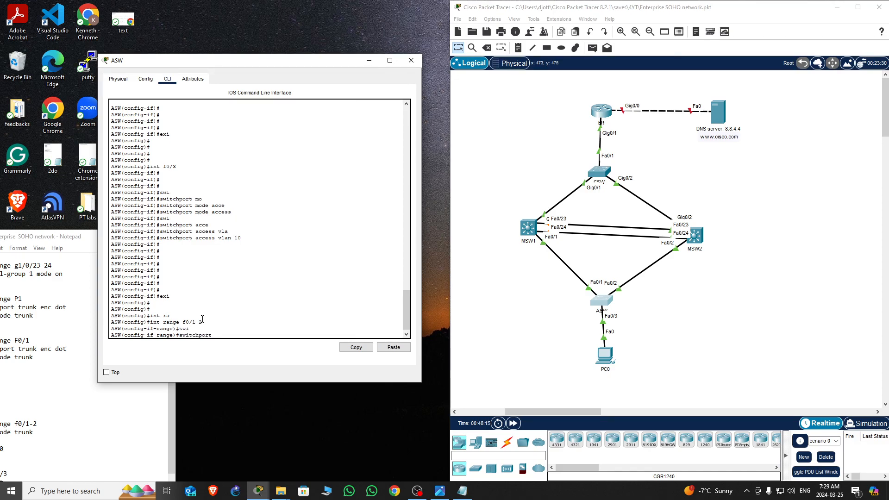
{"action": "type", "text": "mo"}
{"action": "key", "text": "Tab"}
{"action": "type", "text": "tr"}
{"action": "key", "text": "Tab"}
{"action": "type", "text": "unk "}
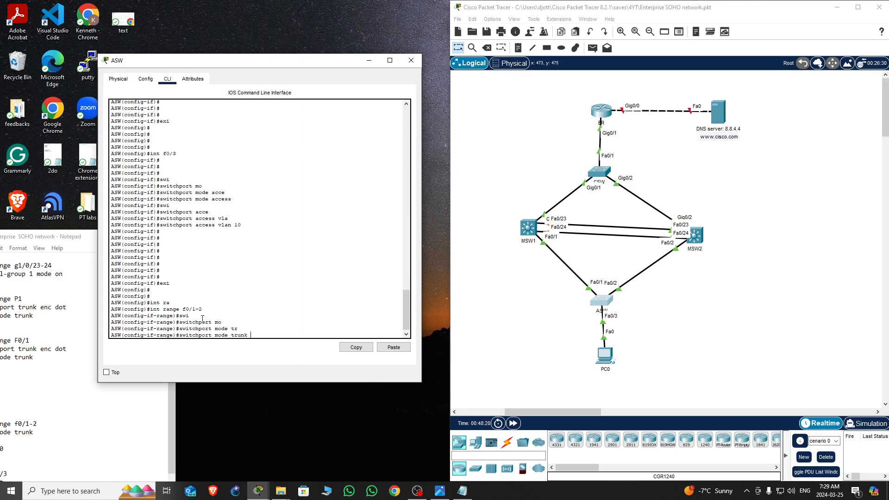
{"action": "type", "text": "?"}
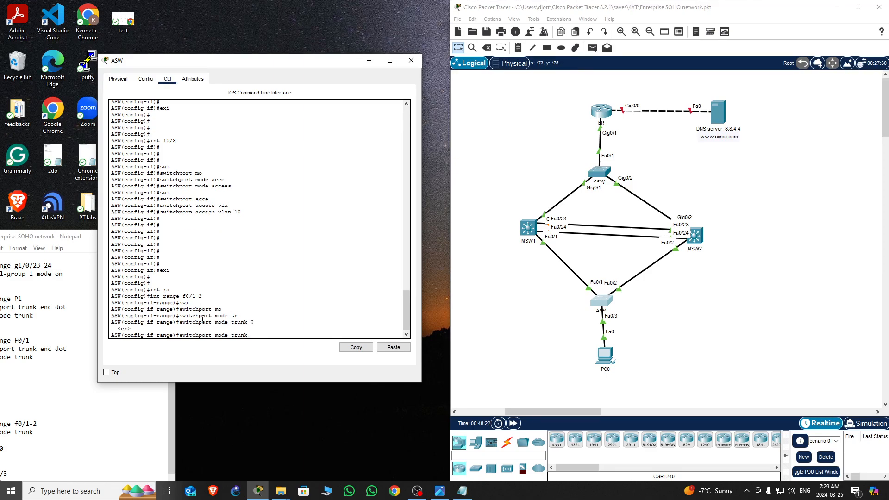
{"action": "key", "text": "Return"}
{"action": "key", "text": "Return"}
{"action": "key", "text": "Return"}
{"action": "key", "text": "Return"}
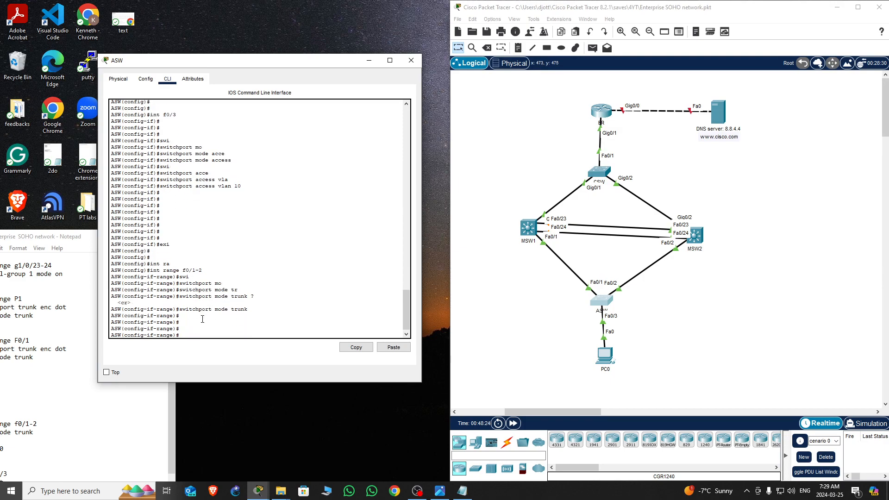
Leave configuration mode and save the ASW running configuration with wr
{"action": "key", "text": "ctrl+z"}
{"action": "key", "text": "Return"}
{"action": "key", "text": "Return"}
{"action": "key", "text": "Return"}
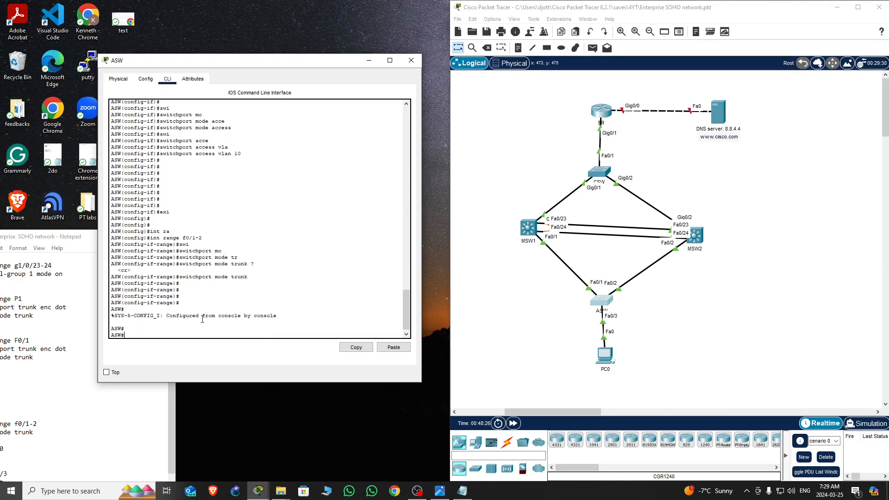
{"action": "type", "text": "wr"}
{"action": "key", "text": "Return"}
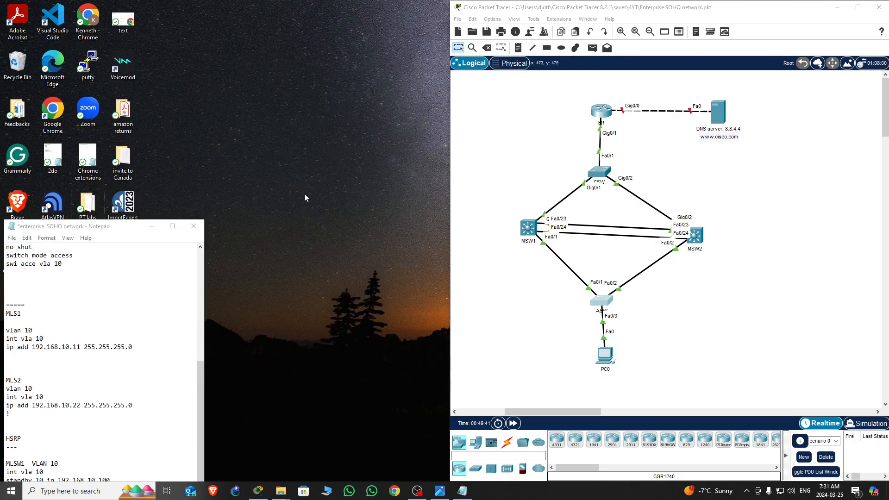
Highlight the vlan 10 line under MLS1 in the Notepad configuration notes
{"action": "left_click_drag", "start_coordinate": [120, 231], "coordinate": [153, 218]}
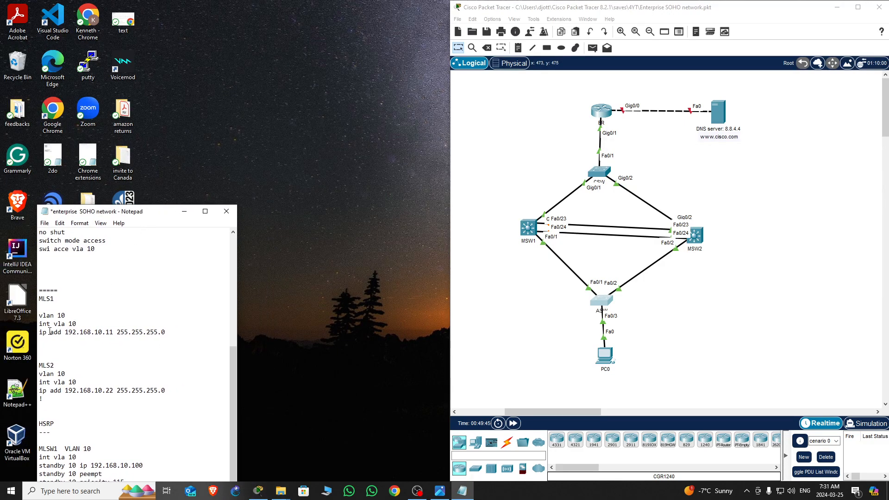
{"action": "left_click_drag", "start_coordinate": [39, 315], "coordinate": [78, 313]}
{"action": "left_click_drag", "start_coordinate": [160, 214], "coordinate": [138, 226]}
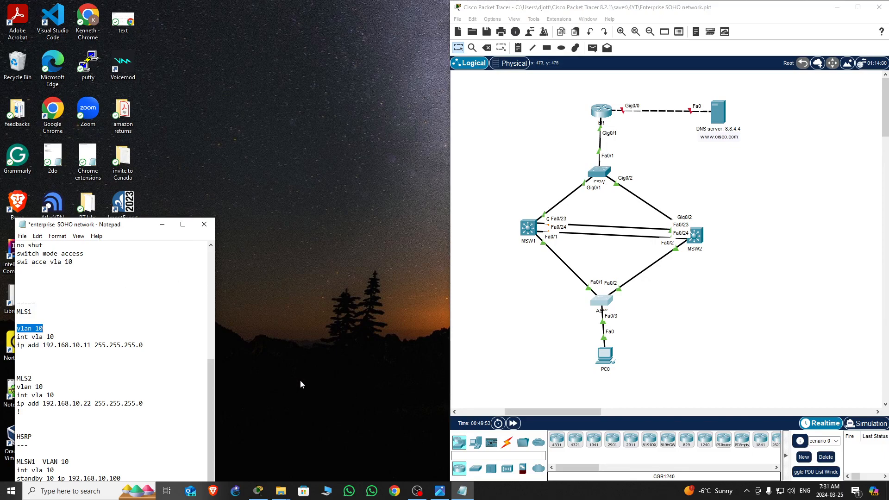
Open the MSW1 command line and enter global configuration mode
{"action": "left_click", "coordinate": [532, 234]}
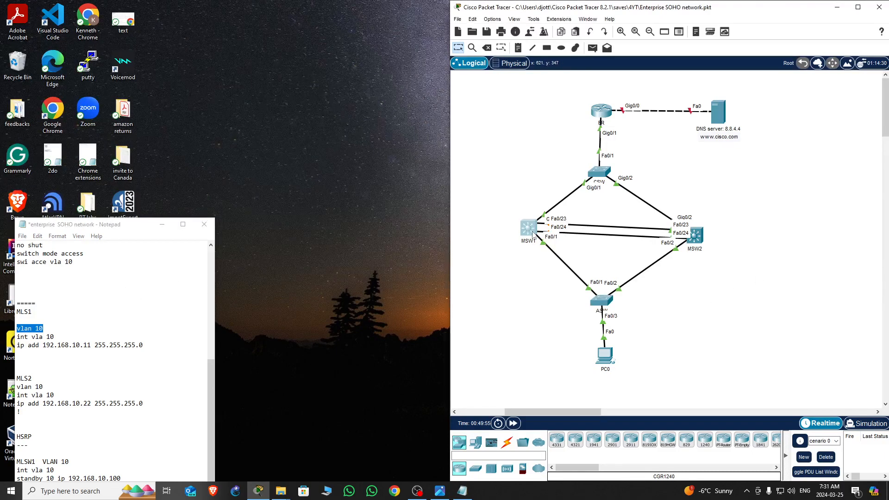
{"action": "left_click_drag", "start_coordinate": [528, 110], "coordinate": [255, 43]}
{"action": "left_click", "coordinate": [198, 252]}
{"action": "key", "text": "Return"}
{"action": "key", "text": "Return"}
{"action": "key", "text": "Return"}
{"action": "key", "text": "Return"}
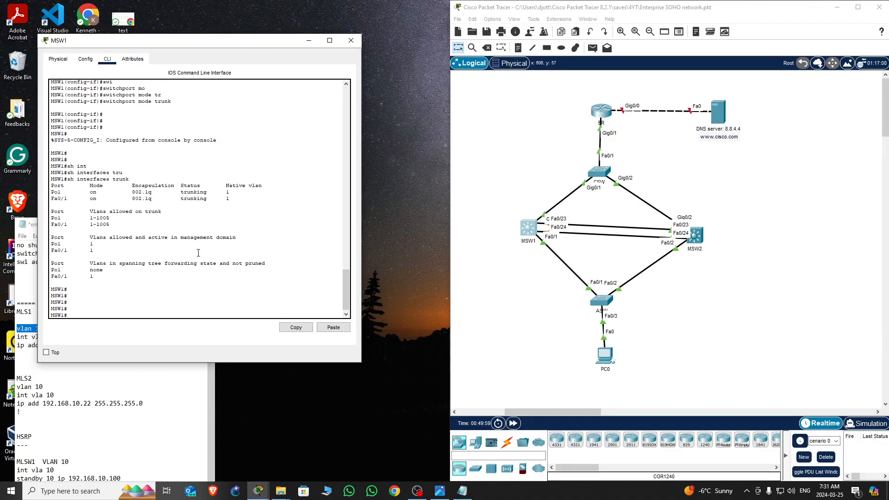
{"action": "type", "text": "conf t"}
{"action": "key", "text": "Return"}
{"action": "key", "text": "Return"}
{"action": "key", "text": "Return"}
{"action": "key", "text": "Return"}
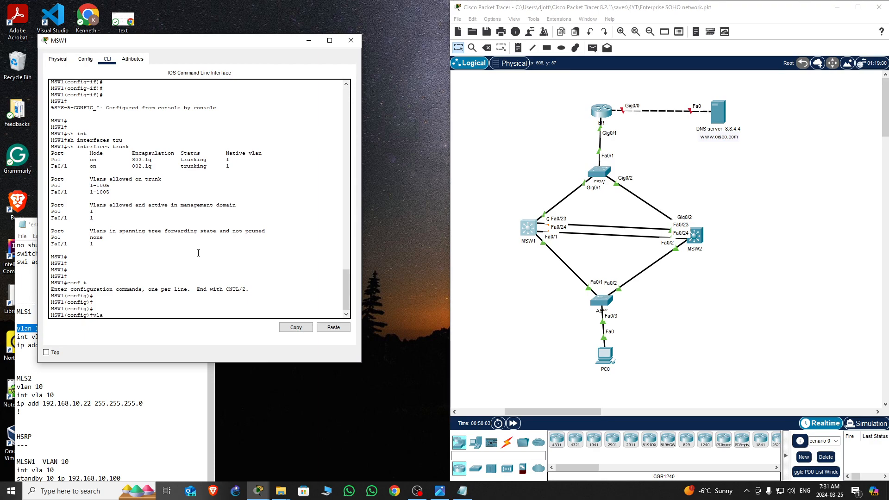
Create VLAN 10 on MSW1 and exit VLAN configuration
{"action": "type", "text": "vla"}
{"action": "key", "text": "Tab"}
{"action": "type", "text": "10"}
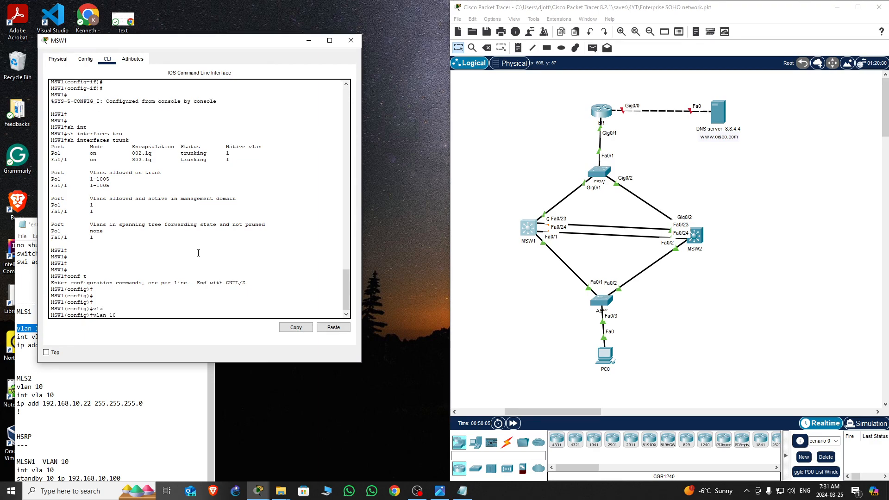
{"action": "key", "text": "Return"}
{"action": "key", "text": "Return"}
{"action": "key", "text": "Return"}
{"action": "type", "text": "e"}
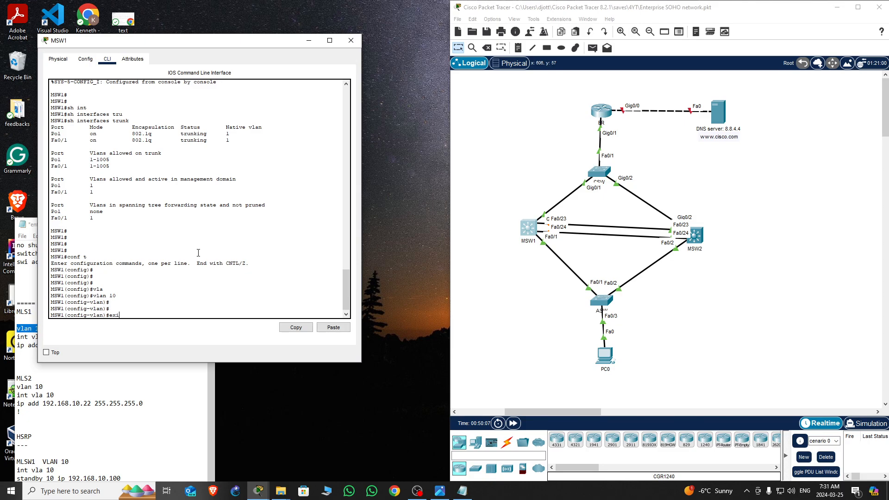
{"action": "type", "text": "xi"}
{"action": "key", "text": "Return"}
{"action": "key", "text": "Return"}
{"action": "key", "text": "Return"}
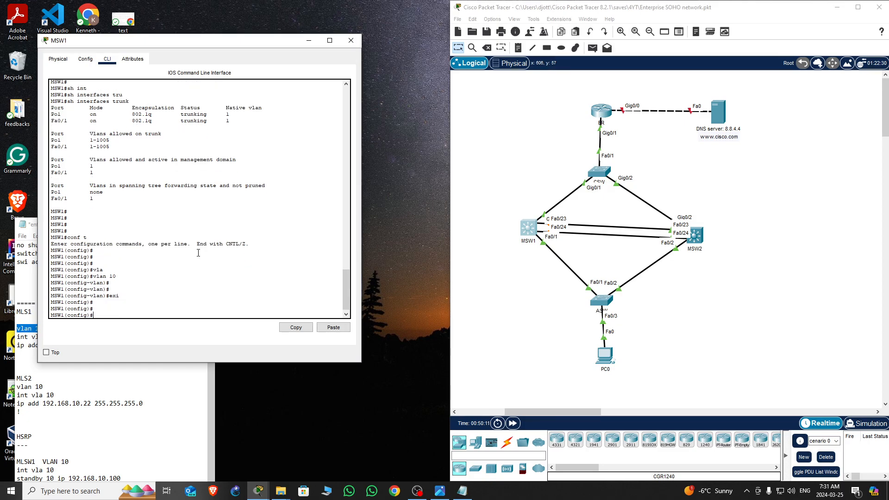
Create the VLAN 10 interface on MSW1
{"action": "left_click_drag", "start_coordinate": [233, 42], "coordinate": [260, 45]}
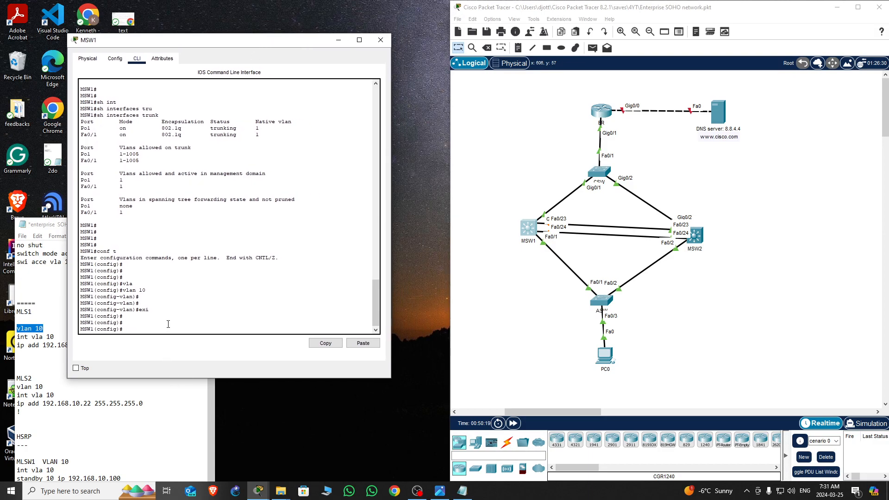
{"action": "key", "text": "BackSpace"}
{"action": "key", "text": "BackSpace"}
{"action": "type", "text": "int vla"}
{"action": "key", "text": "Tab"}
{"action": "type", "text": "10"}
{"action": "key", "text": "Return"}
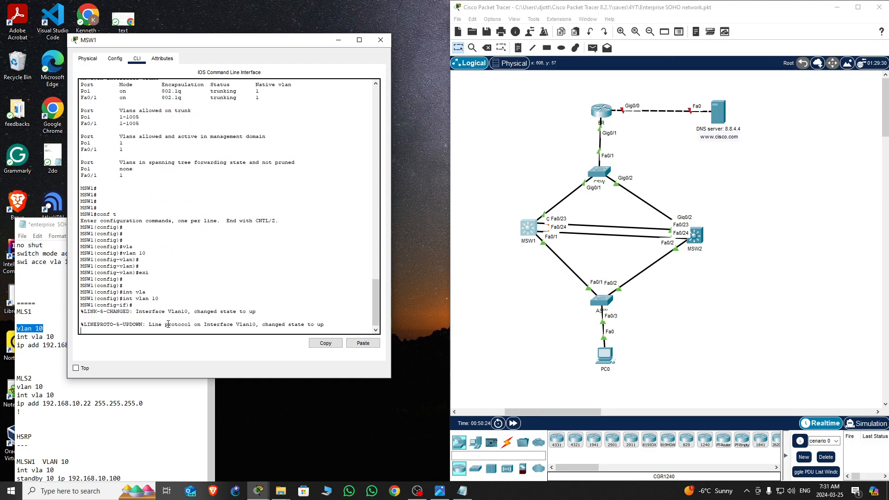
{"action": "key", "text": "Return"}
{"action": "key", "text": "Return"}
{"action": "key", "text": "Return"}
{"action": "key", "text": "Return"}
{"action": "key", "text": "Return"}
{"action": "key", "text": "Return"}
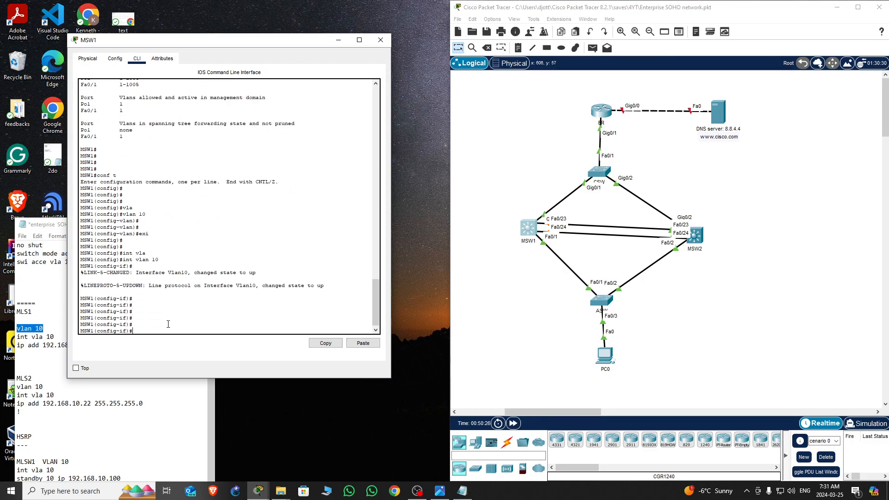
Assign IP address 192.168.10.11 with mask 255.255.255.0 to the MSW1 VLAN 10 interface
{"action": "type", "text": "ip add"}
{"action": "key", "text": "Tab"}
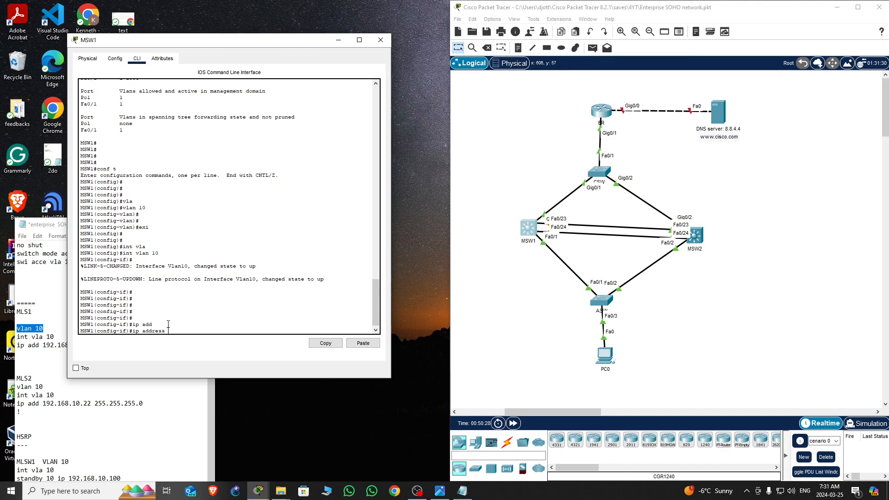
{"action": "type", "text": "192.168.10"}
{"action": "type", "text": ".11 255.255.255.0"}
{"action": "key", "text": "Return"}
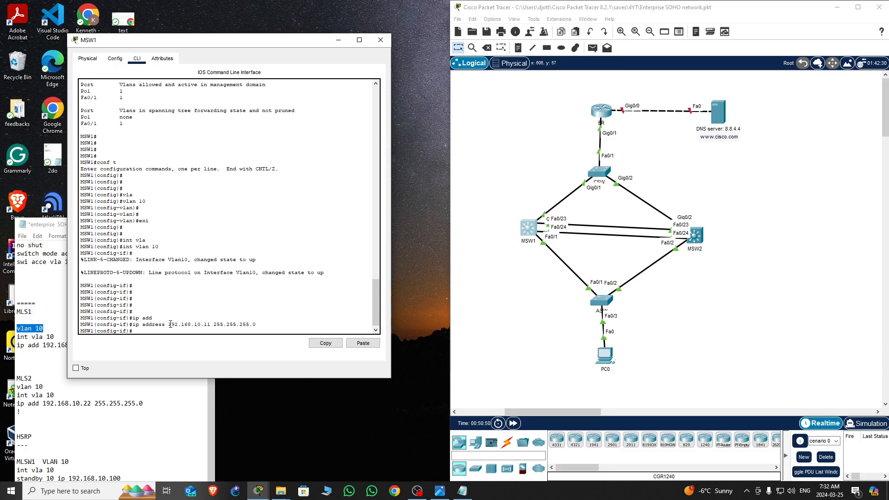
{"action": "key", "text": "Return"}
{"action": "key", "text": "Return"}
{"action": "key", "text": "Return"}
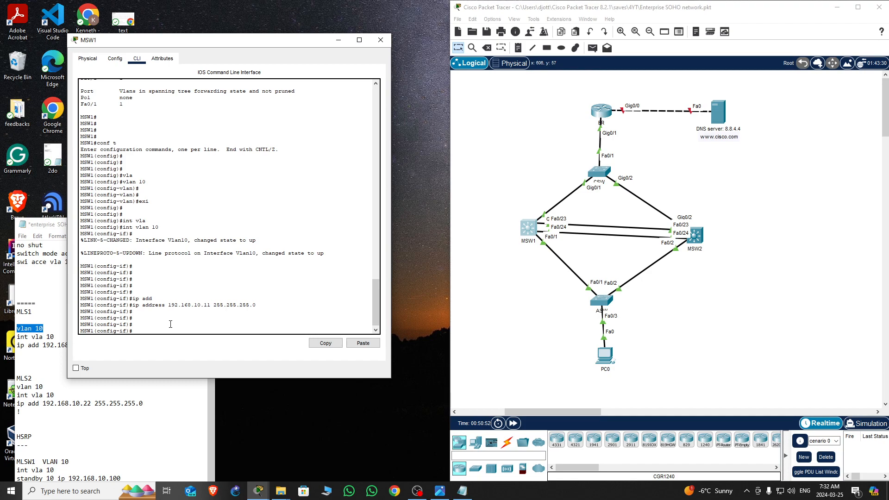
Leave configuration mode, save the MSW1 configuration with wr, and close its window
{"action": "key", "text": "ctrl+z"}
{"action": "key", "text": "Return"}
{"action": "key", "text": "Return"}
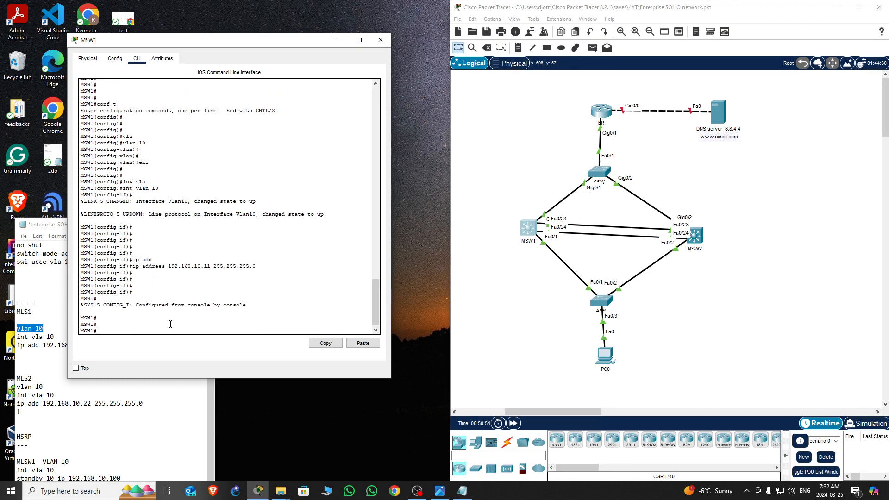
{"action": "type", "text": "wr"}
{"action": "key", "text": "Return"}
{"action": "key", "text": "Return"}
{"action": "key", "text": "Return"}
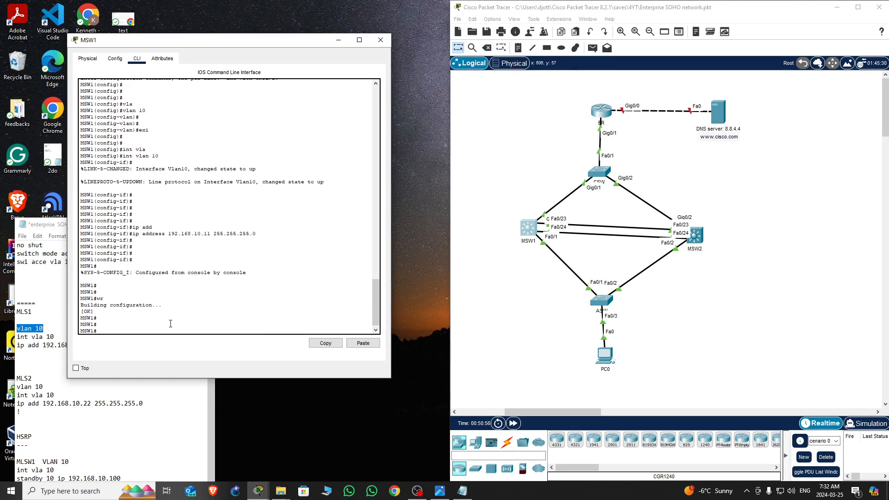
{"action": "left_click", "coordinate": [381, 40]}
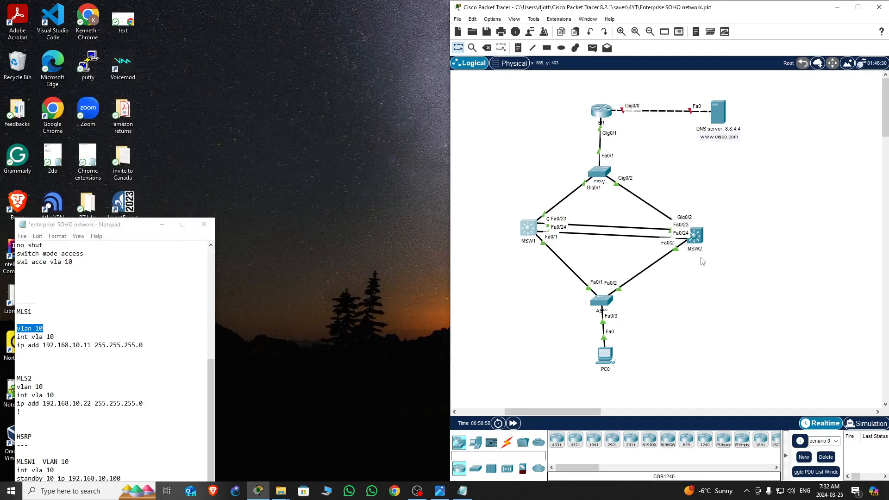
Open the MSW2 command line and enter global configuration mode
{"action": "left_click", "coordinate": [698, 236]}
{"action": "left_click_drag", "start_coordinate": [509, 105], "coordinate": [275, 54]}
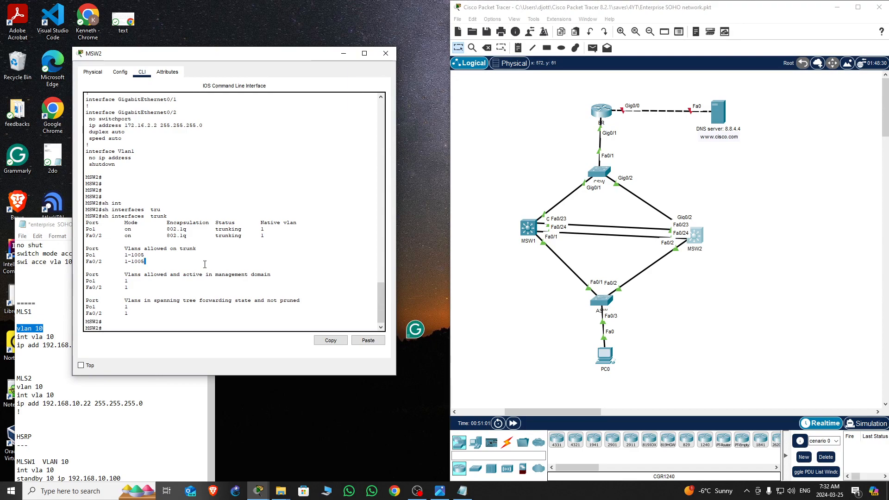
{"action": "key", "text": "Return"}
{"action": "key", "text": "Return"}
{"action": "key", "text": "Return"}
{"action": "key", "text": "Return"}
{"action": "key", "text": "Return"}
{"action": "type", "text": "nf t"}
{"action": "key", "text": "Return"}
{"action": "key", "text": "Return"}
{"action": "key", "text": "Return"}
{"action": "key", "text": "Return"}
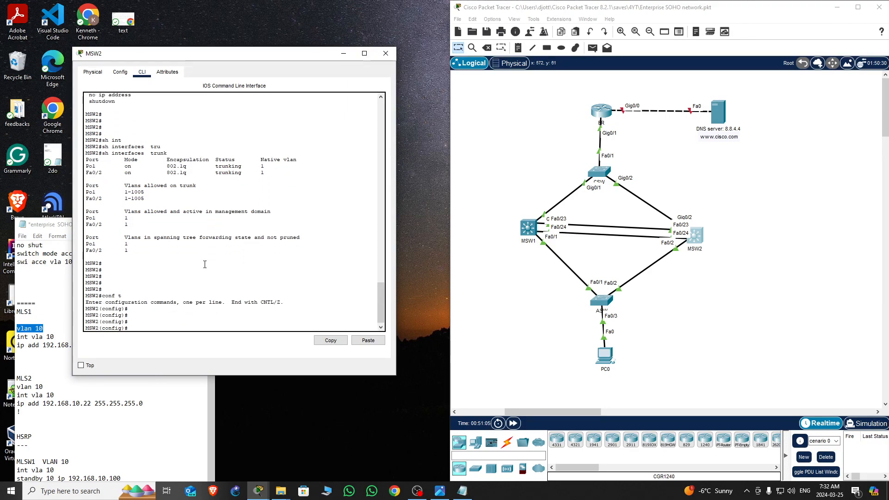
Create VLAN 10 on MSW2 and exit VLAN configuration
{"action": "type", "text": "vla"}
{"action": "key", "text": "Tab"}
{"action": "type", "text": "10"}
{"action": "key", "text": "Return"}
{"action": "key", "text": "Return"}
{"action": "key", "text": "Return"}
{"action": "key", "text": "Return"}
{"action": "type", "text": "exi"}
{"action": "key", "text": "Return"}
{"action": "key", "text": "Return"}
{"action": "key", "text": "Return"}
Create the VLAN 10 interface on MSW2
{"action": "type", "text": "int vla"}
{"action": "key", "text": "Tab"}
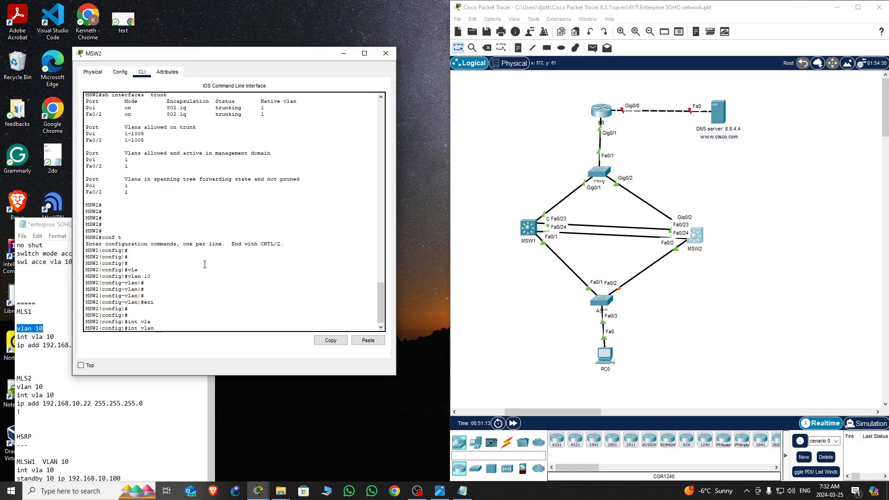
{"action": "type", "text": "10"}
{"action": "key", "text": "Return"}
{"action": "key", "text": "Return"}
{"action": "key", "text": "Return"}
{"action": "key", "text": "Return"}
{"action": "key", "text": "Return"}
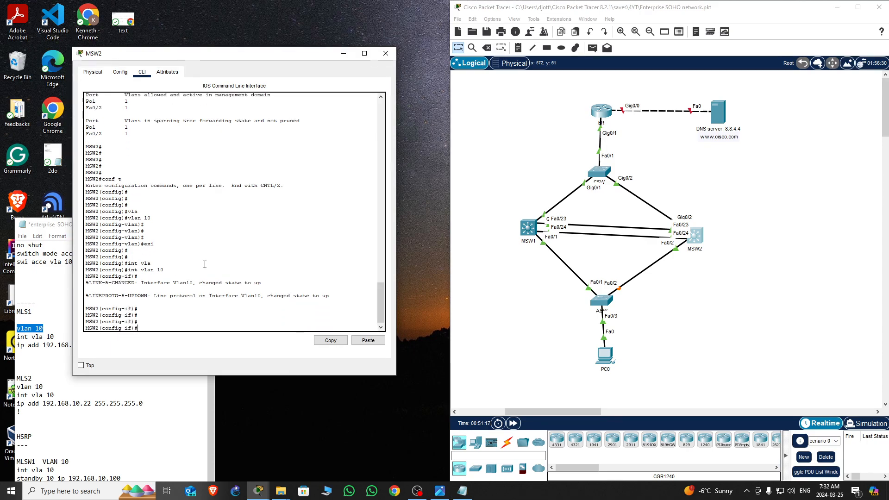
Assign IP address 192.168.10.22 with mask 255.255.255.0 to MSW2's VLAN 10 interface
{"action": "type", "text": "ip add"}
{"action": "key", "text": "Tab"}
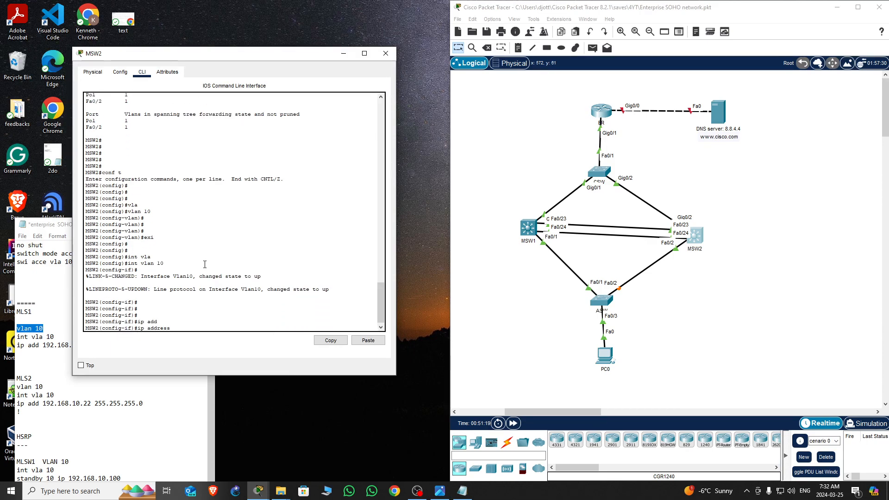
{"action": "type", "text": "192.168.10.22"}
{"action": "left_click", "coordinate": [248, 323]}
{"action": "type", "text": "255.255.255.0"}
{"action": "key", "text": "Return"}
{"action": "key", "text": "Return"}
{"action": "key", "text": "Return"}
Leave configuration mode, save the MSW2 configuration with wr, and nudge the MSW2 icon slightly
{"action": "key", "text": "Return"}
{"action": "key", "text": "ctrl+z"}
{"action": "key", "text": "Return"}
{"action": "key", "text": "Return"}
{"action": "type", "text": "wr"}
{"action": "key", "text": "Return"}
{"action": "key", "text": "Return"}
{"action": "key", "text": "Return"}
{"action": "key", "text": "Return"}
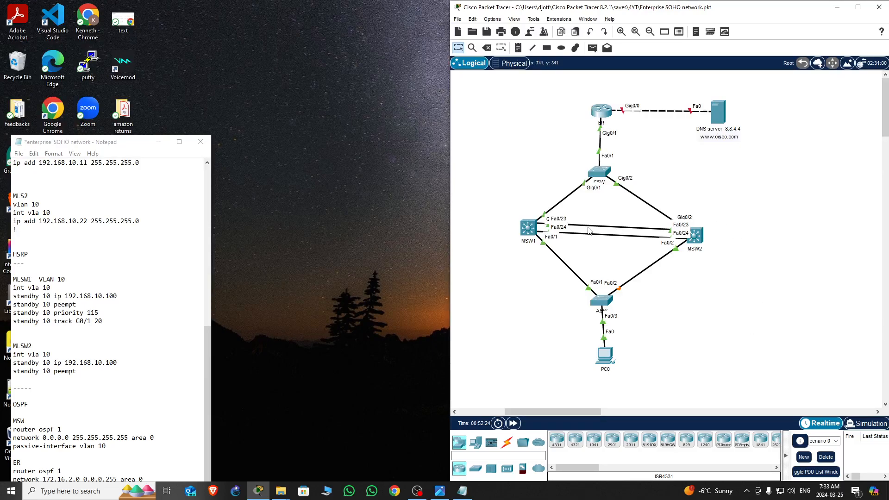
{"action": "left_click_drag", "start_coordinate": [694, 235], "coordinate": [681, 232]}
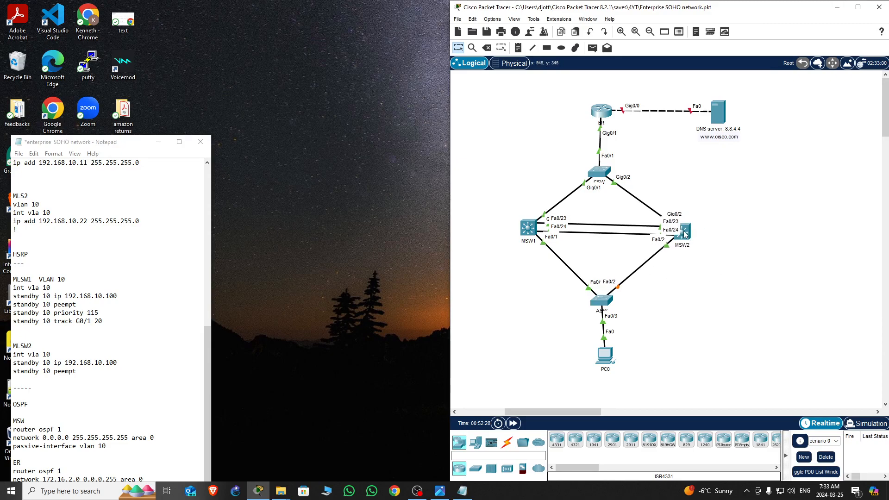
Open MSW1's command line and page through its running configuration, then close the window
{"action": "left_click", "coordinate": [528, 229]}
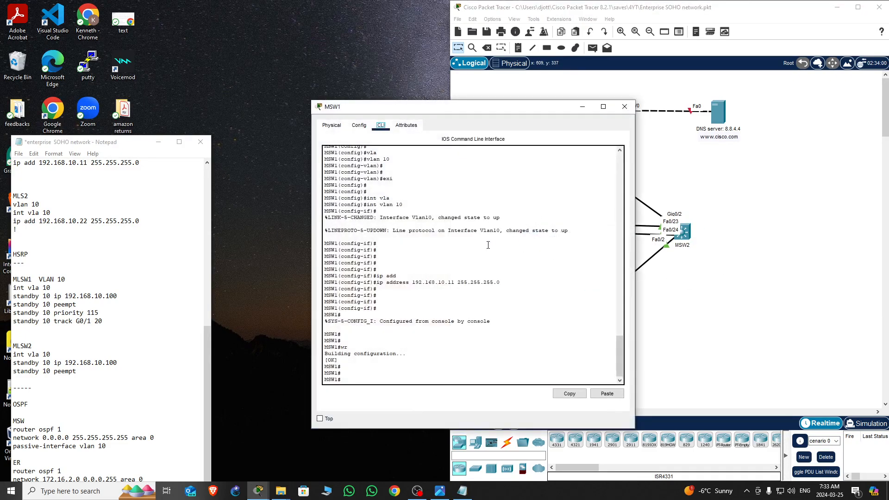
{"action": "key", "text": "Return"}
{"action": "key", "text": "Return"}
{"action": "key", "text": "Return"}
{"action": "key", "text": "Return"}
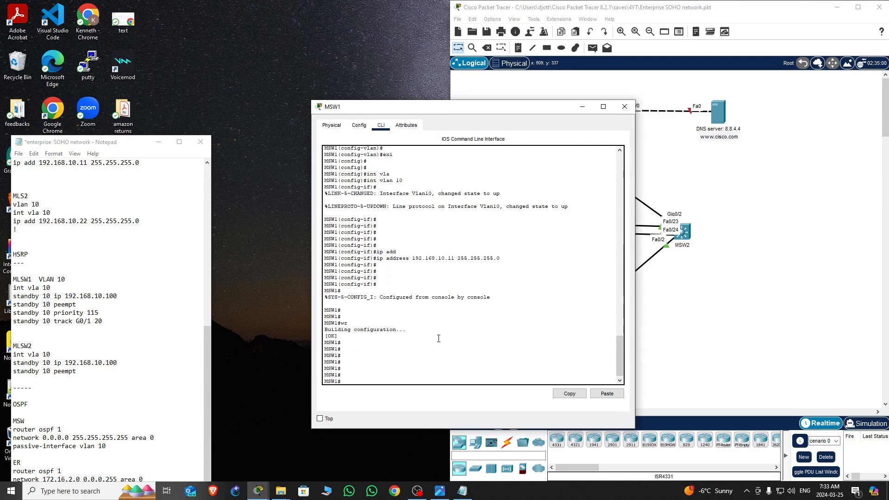
{"action": "type", "text": "sh run"}
{"action": "key", "text": "Return"}
{"action": "key", "text": "space"}
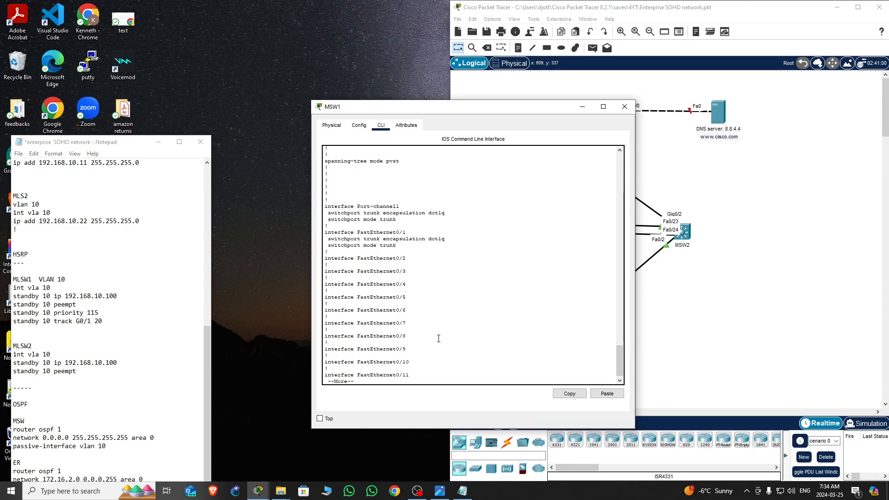
{"action": "key", "text": "space"}
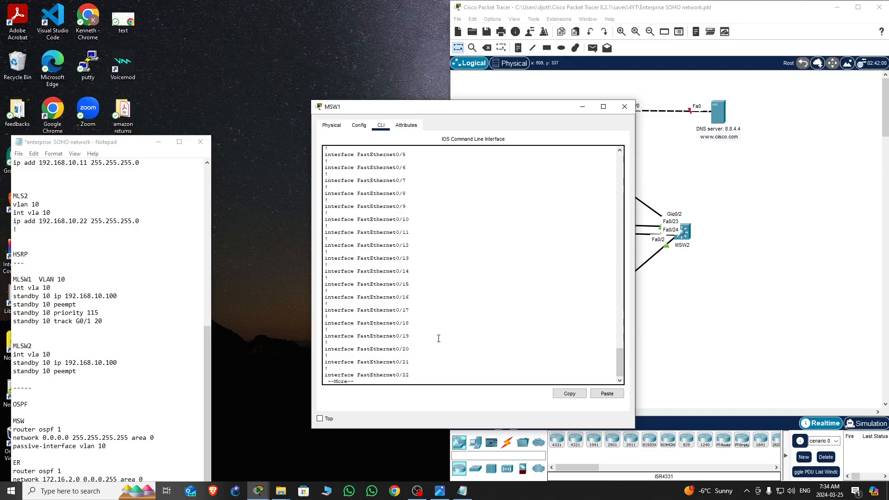
{"action": "key", "text": "space"}
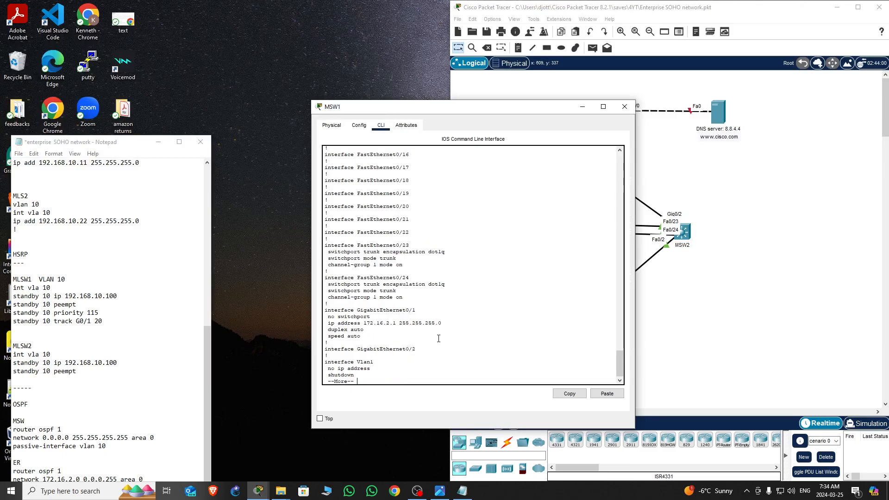
{"action": "key", "text": "space"}
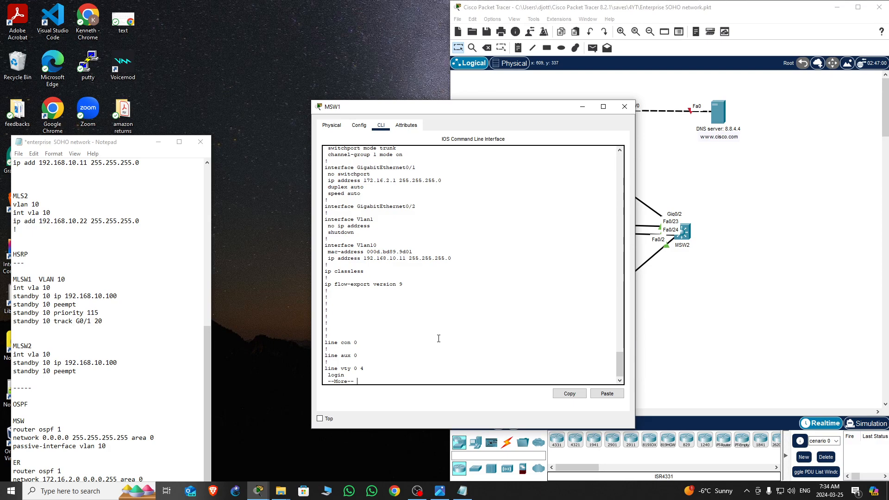
{"action": "key", "text": "space"}
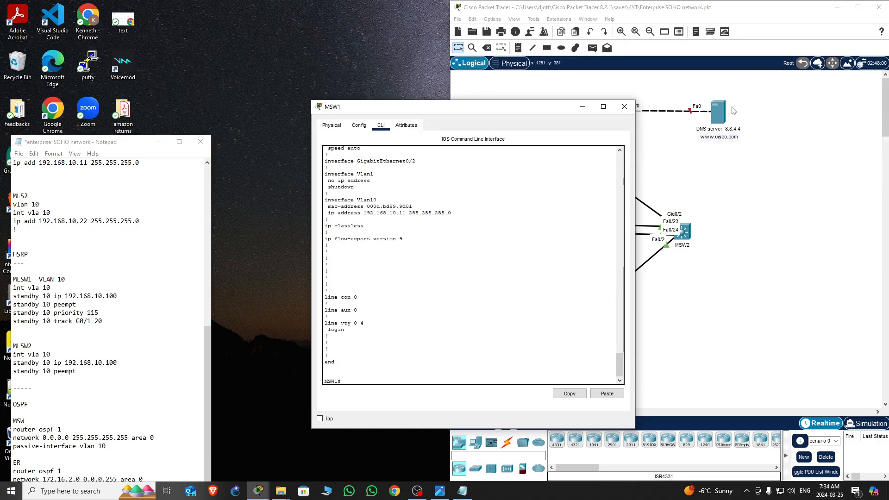
{"action": "left_click", "coordinate": [625, 106]}
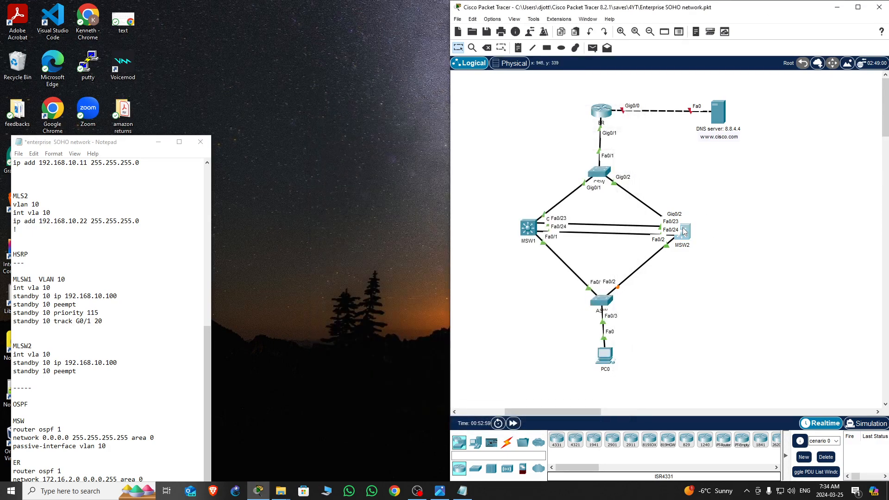
Open MSW2's command line and page through its running configuration, then close the window
{"action": "left_click", "coordinate": [682, 232]}
{"action": "key", "text": "Return"}
{"action": "key", "text": "Return"}
{"action": "key", "text": "Return"}
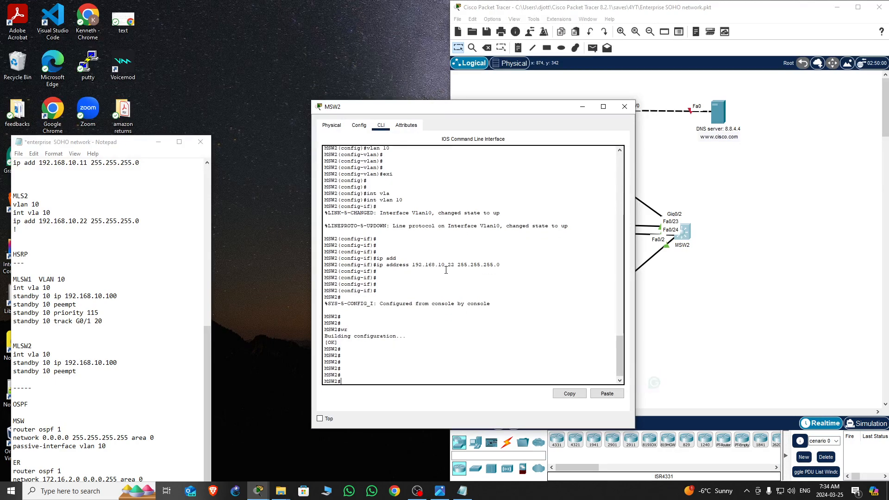
{"action": "type", "text": "sh ru"}
{"action": "key", "text": "Return"}
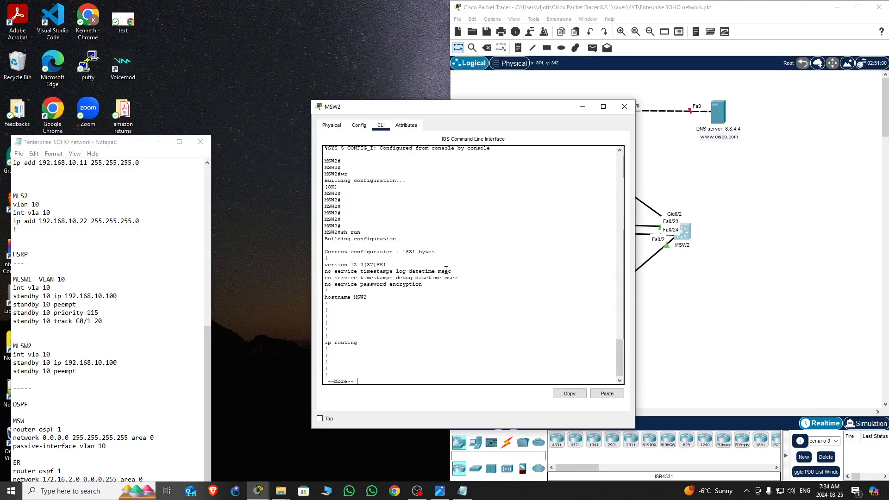
{"action": "key", "text": "space"}
{"action": "key", "text": "space"}
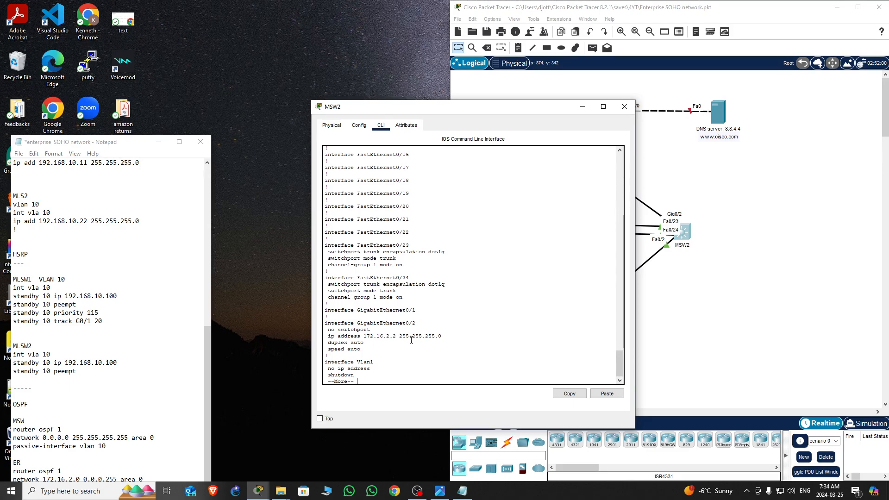
{"action": "key", "text": "space"}
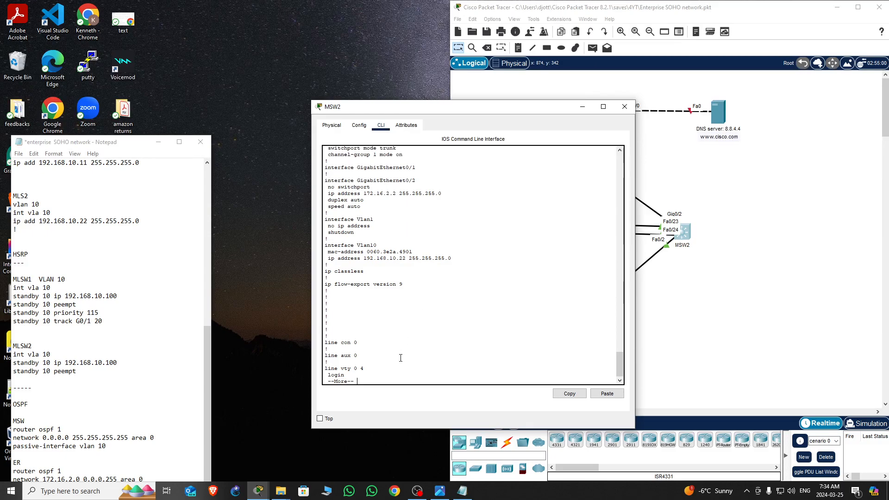
{"action": "left_click", "coordinate": [626, 109]}
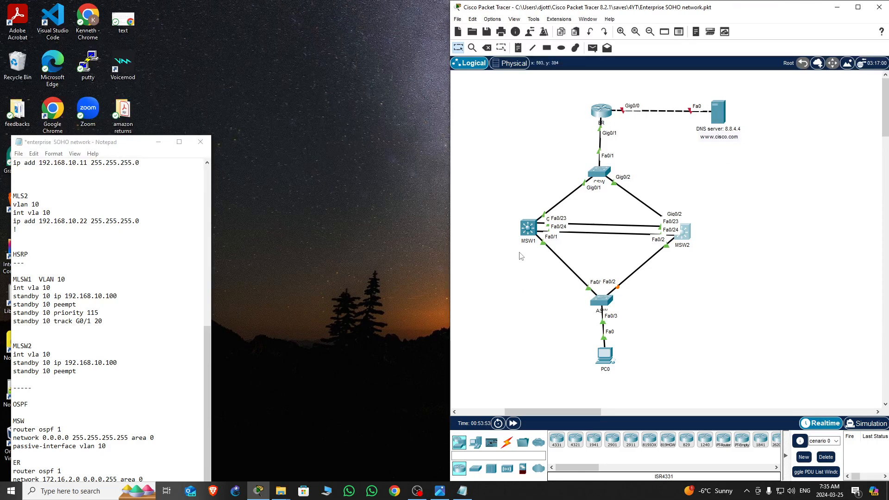
Open the MSW1 command line and enter global configuration mode
{"action": "left_click", "coordinate": [528, 230]}
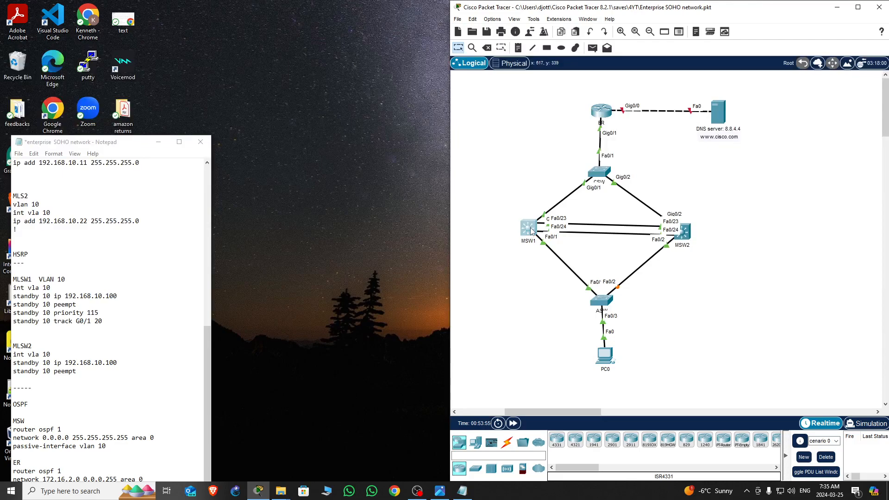
{"action": "left_click", "coordinate": [484, 289]}
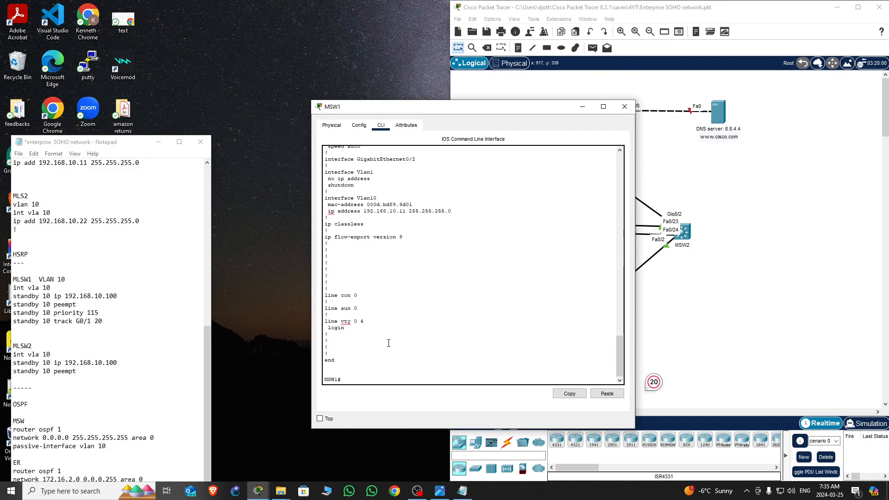
{"action": "key", "text": "Return"}
{"action": "key", "text": "Return"}
{"action": "key", "text": "Return"}
{"action": "key", "text": "Return"}
{"action": "type", "text": "con"}
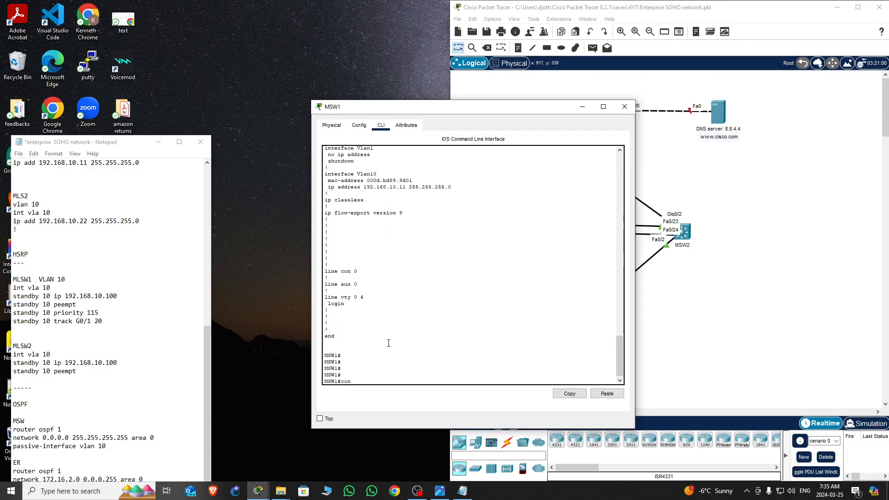
{"action": "type", "text": "f t"}
{"action": "key", "text": "Return"}
{"action": "key", "text": "Return"}
{"action": "key", "text": "Return"}
{"action": "key", "text": "Return"}
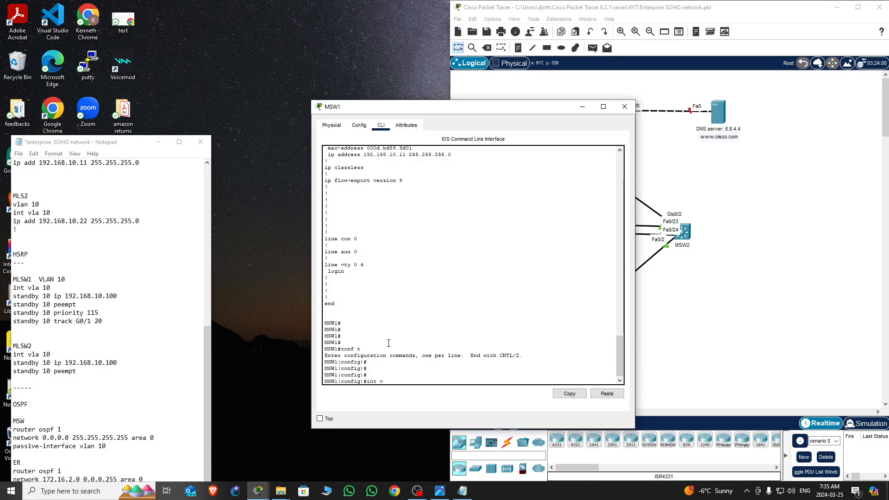
Enter interface configuration for VLAN 10 on MSW1
{"action": "type", "text": "int vla"}
{"action": "key", "text": "Tab"}
{"action": "type", "text": "10"}
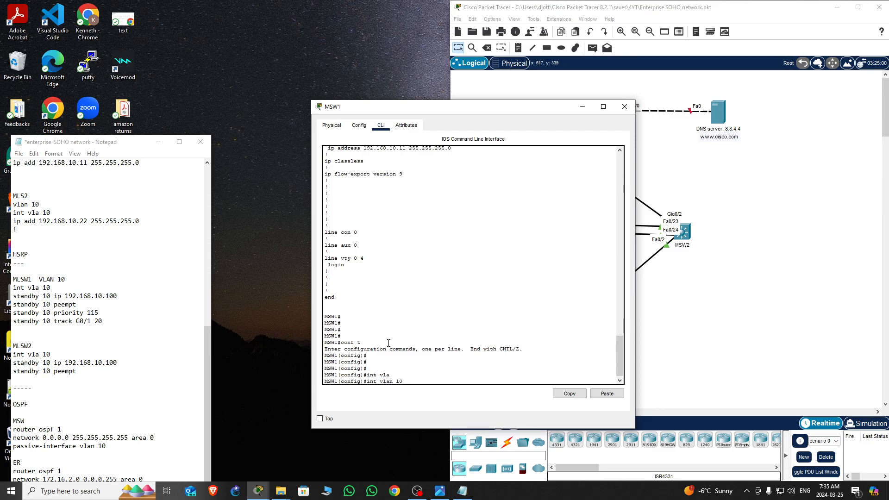
{"action": "key", "text": "Return"}
{"action": "key", "text": "Return"}
{"action": "key", "text": "Return"}
{"action": "key", "text": "Return"}
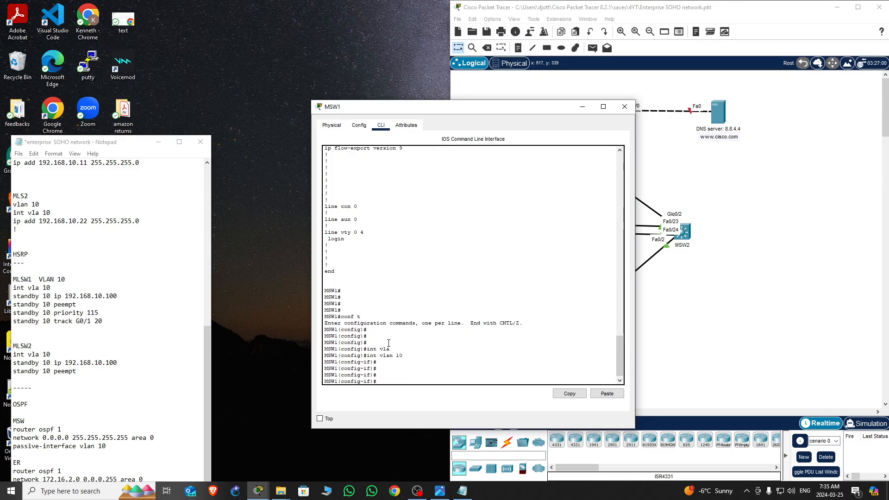
Set HSRP standby group 10 virtual IP 192.168.10.100 on MSW1's VLAN 10 interface
{"action": "type", "text": "stan"}
{"action": "key", "text": "Tab"}
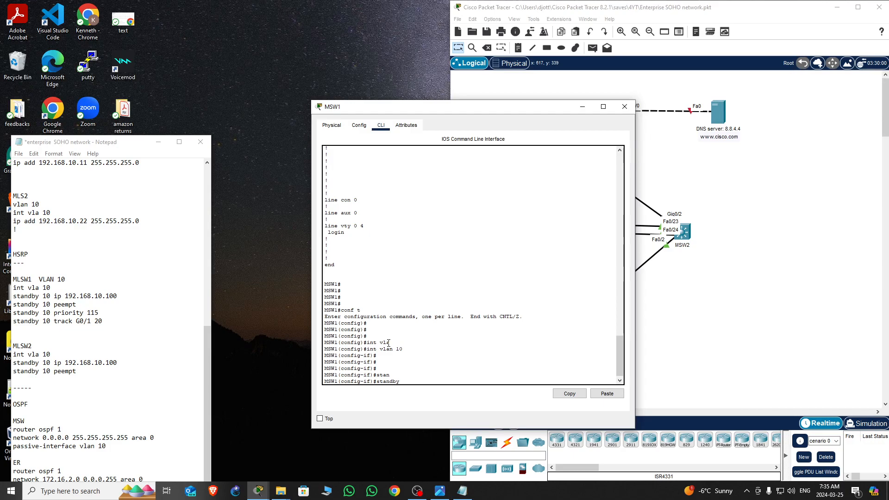
{"action": "type", "text": "10"}
{"action": "type", "text": "ip 192.168.10"}
{"action": "key", "text": "Return"}
Enable standby 10 preempt on MSW1's VLAN 10 interface
{"action": "key", "text": "Up"}
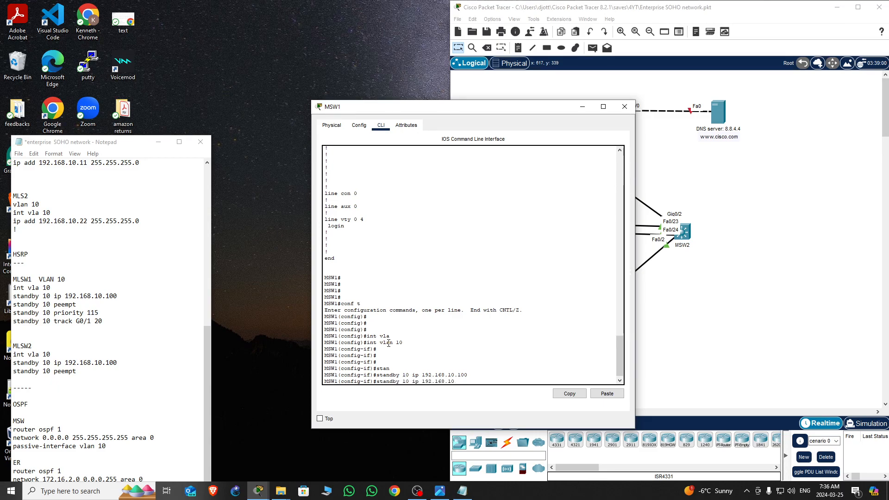
{"action": "key", "text": "BackSpace"}
{"action": "key", "text": "BackSpace"}
{"action": "key", "text": "BackSpace"}
{"action": "key", "text": "BackSpace"}
{"action": "key", "text": "BackSpace"}
{"action": "key", "text": "BackSpace"}
{"action": "key", "text": "BackSpace"}
{"action": "key", "text": "BackSpace"}
{"action": "key", "text": "BackSpace"}
{"action": "type", "text": "prem"}
{"action": "key", "text": "Tab"}
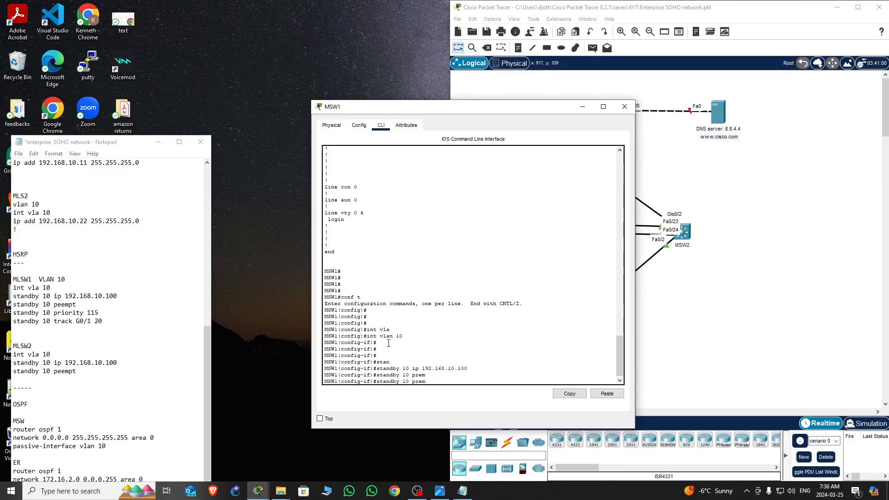
{"action": "key", "text": "BackSpace"}
{"action": "type", "text": "e"}
{"action": "key", "text": "Tab"}
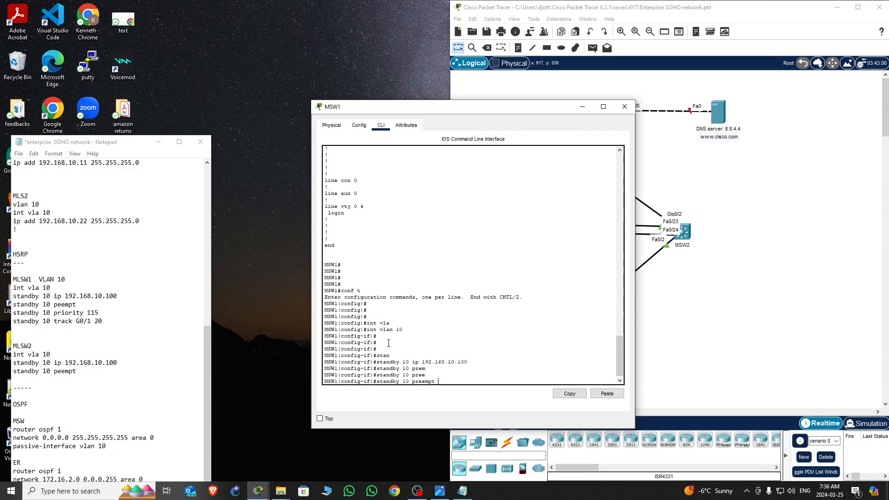
{"action": "key", "text": "Return"}
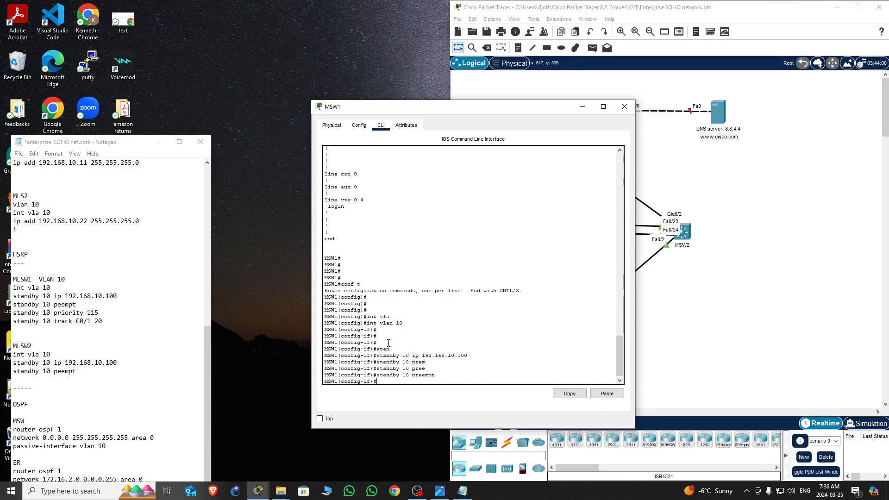
{"action": "key", "text": "Up"}
{"action": "key", "text": "BackSpace"}
{"action": "key", "text": "BackSpace"}
{"action": "key", "text": "BackSpace"}
{"action": "left_click_drag", "start_coordinate": [509, 108], "coordinate": [185, 95]}
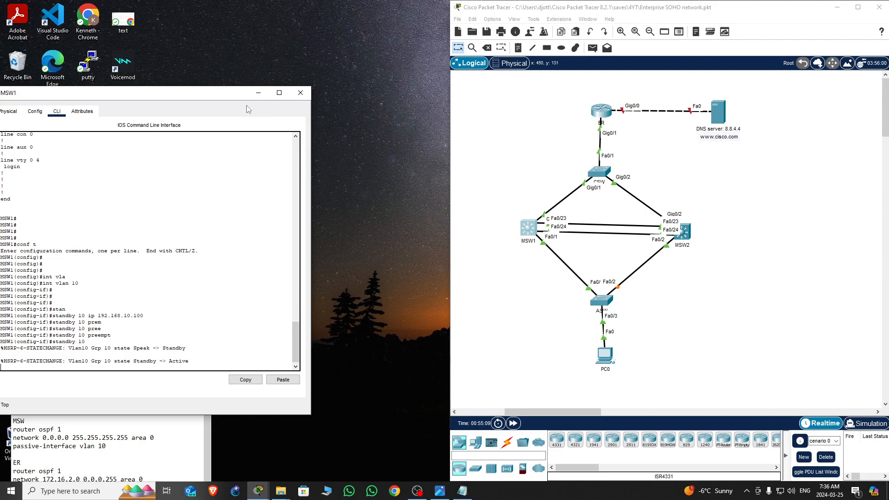
{"action": "left_click_drag", "start_coordinate": [221, 98], "coordinate": [610, 93]}
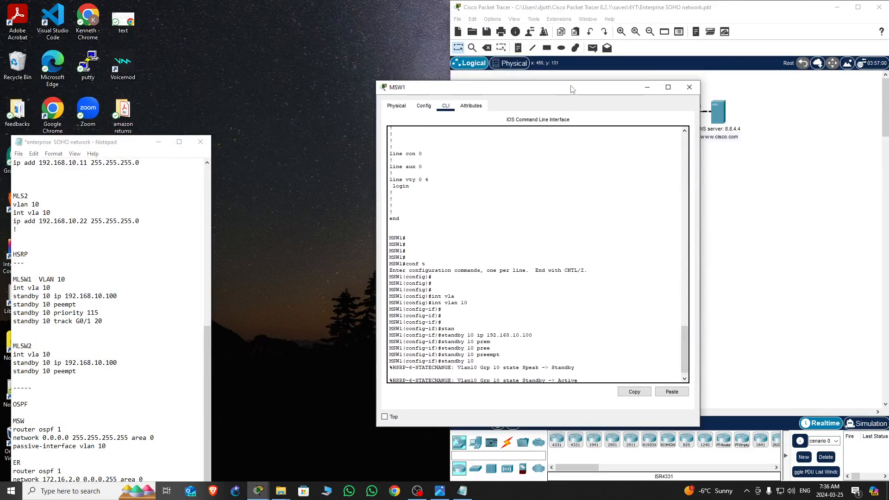
{"action": "left_click", "coordinate": [616, 330]}
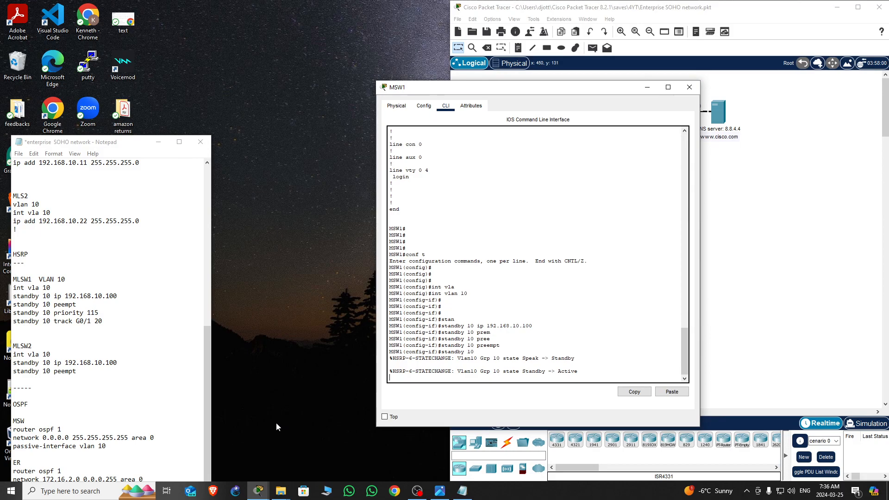
{"action": "left_click", "coordinate": [619, 341]}
{"action": "key", "text": "Down"}
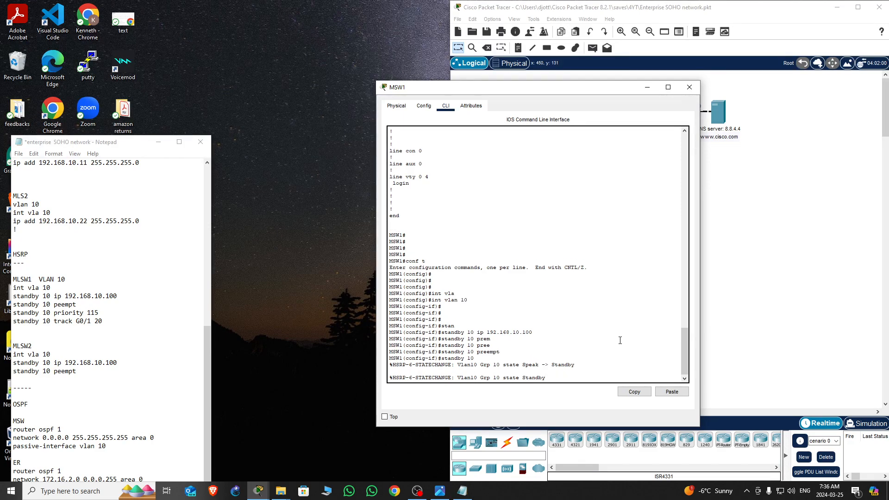
{"action": "key", "text": "Up"}
{"action": "key", "text": "Down"}
{"action": "key", "text": "Up"}
{"action": "key", "text": "Down"}
{"action": "key", "text": "Up"}
{"action": "key", "text": "Down"}
{"action": "left_click_drag", "start_coordinate": [602, 88], "coordinate": [488, 31]}
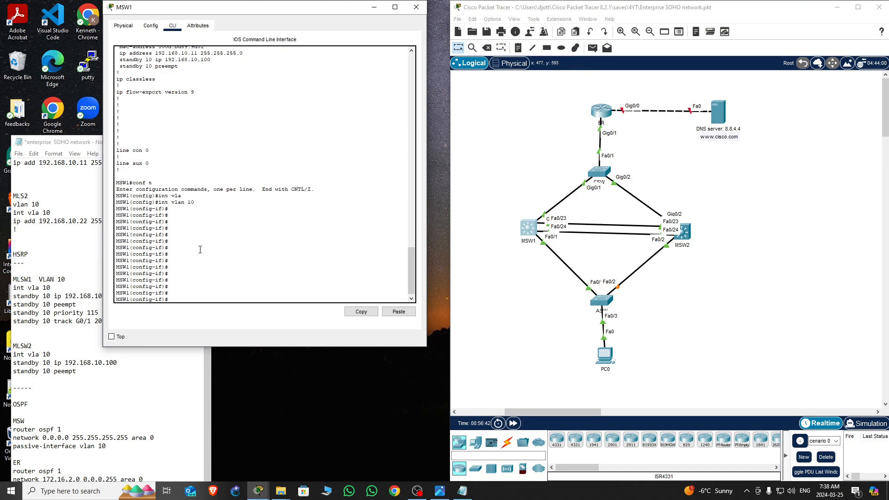
Set HSRP standby group 10 priority to 115 on MSW1's VLAN 10 interface
{"action": "left_click", "coordinate": [215, 246]}
{"action": "left_click_drag", "start_coordinate": [268, 9], "coordinate": [345, 23]}
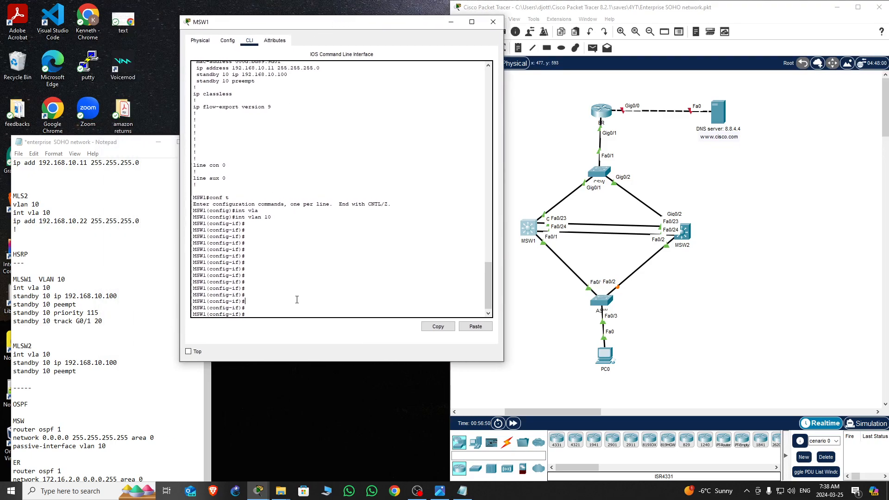
{"action": "key", "text": "Return"}
{"action": "key", "text": "Return"}
{"action": "type", "text": "standby 10 preempt"}
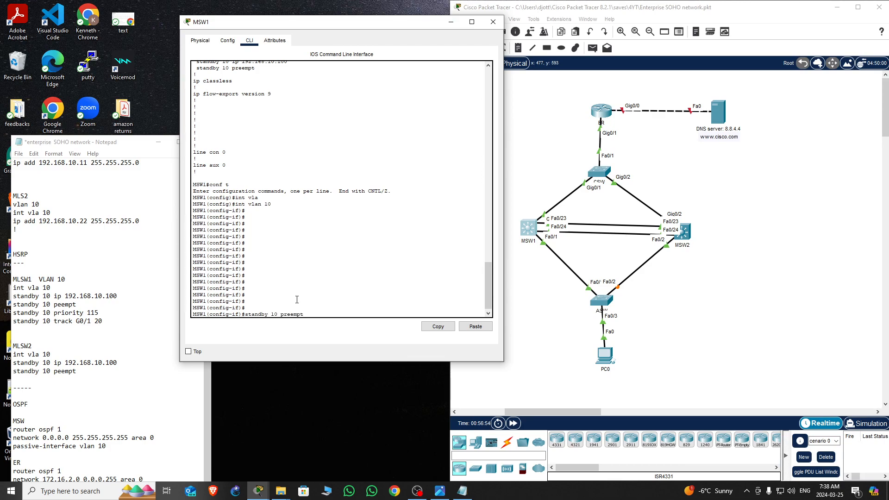
{"action": "key", "text": "BackSpace"}
{"action": "key", "text": "BackSpace"}
{"action": "key", "text": "BackSpace"}
{"action": "key", "text": "BackSpace"}
{"action": "type", "text": "prio"}
{"action": "key", "text": "Tab"}
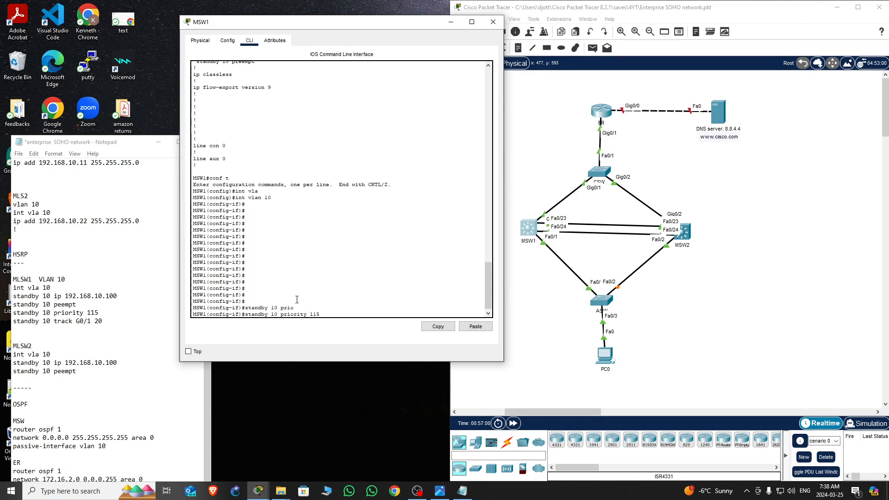
{"action": "type", "text": "115"}
{"action": "key", "text": "Return"}
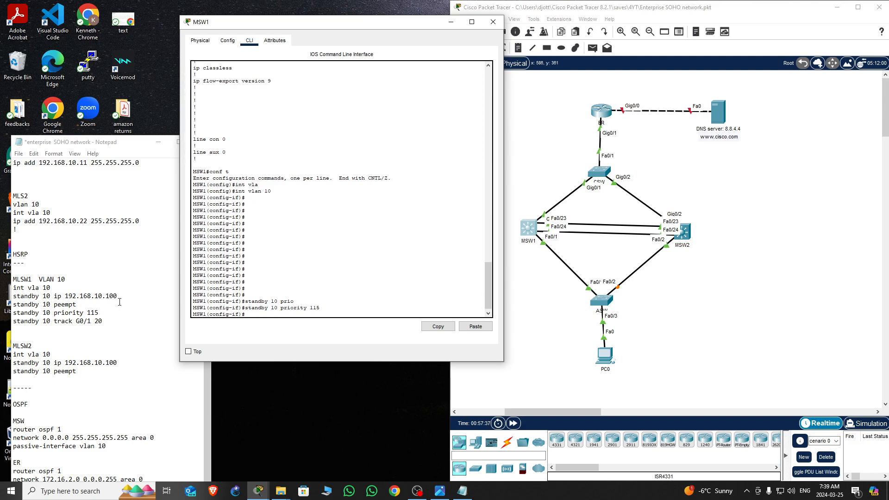
Exit configuration mode and review MSW1's running configuration for the VLAN 10 standby settings, then close the window
{"action": "left_click_drag", "start_coordinate": [303, 300], "coordinate": [281, 301]}
{"action": "left_click", "coordinate": [284, 312]}
{"action": "key", "text": "Return"}
{"action": "key", "text": "Return"}
{"action": "key", "text": "Return"}
{"action": "key", "text": "Return"}
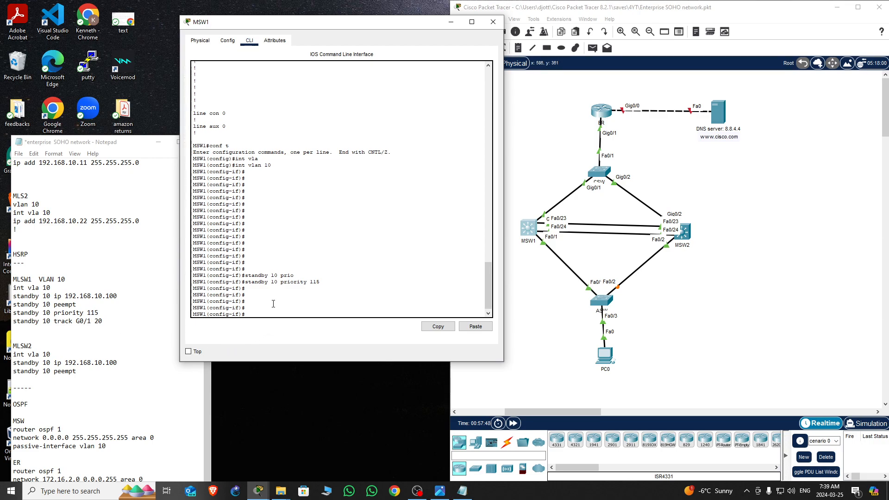
{"action": "key", "text": "ctrl+z"}
{"action": "key", "text": "Return"}
{"action": "key", "text": "Return"}
{"action": "key", "text": "Return"}
{"action": "type", "text": "sh run"}
{"action": "key", "text": "Return"}
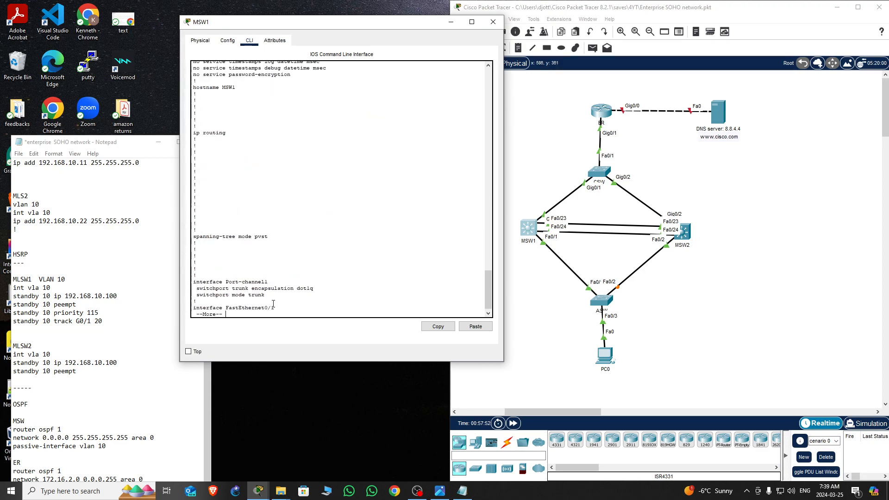
{"action": "key", "text": "space"}
{"action": "key", "text": "space"}
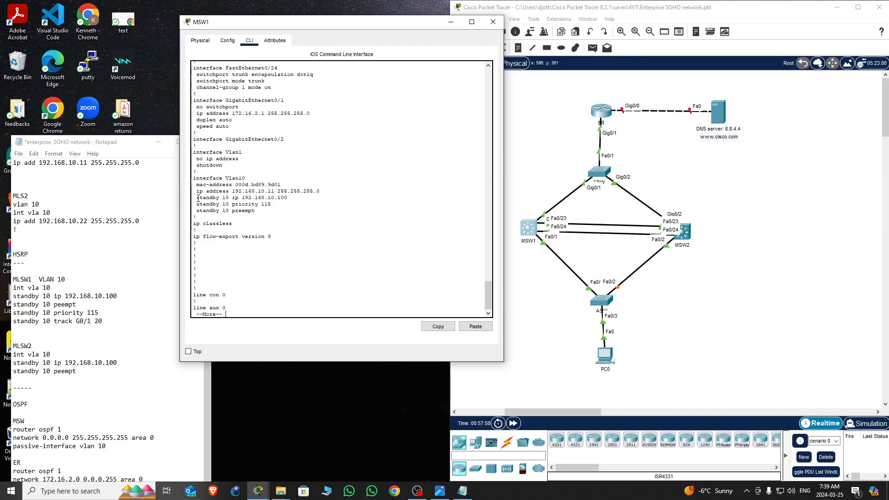
{"action": "left_click_drag", "start_coordinate": [199, 198], "coordinate": [302, 200]}
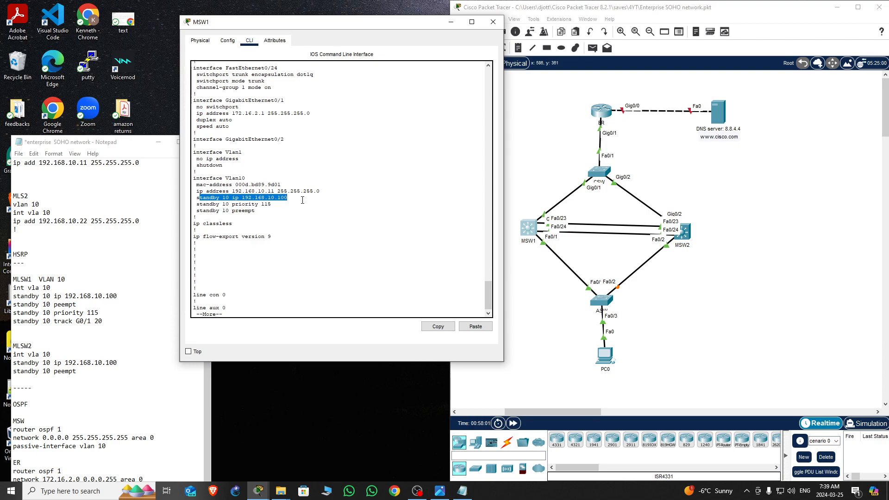
{"action": "left_click_drag", "start_coordinate": [271, 204], "coordinate": [221, 210]}
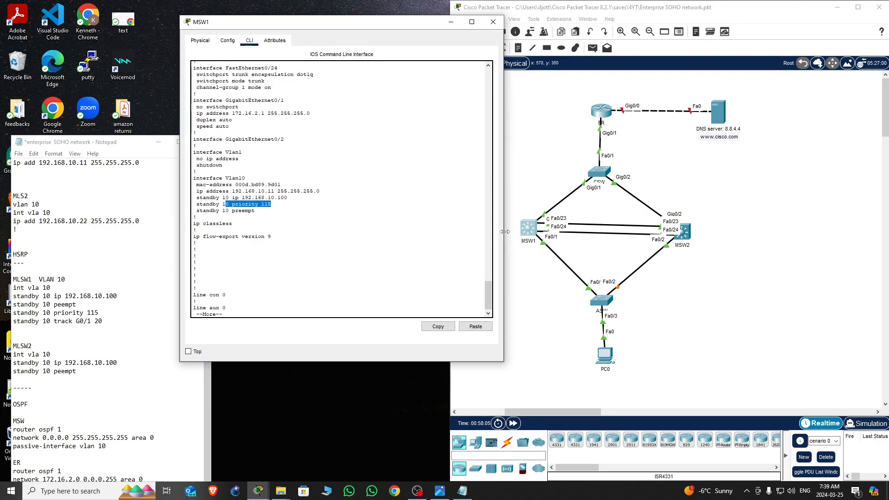
{"action": "left_click", "coordinate": [493, 22]}
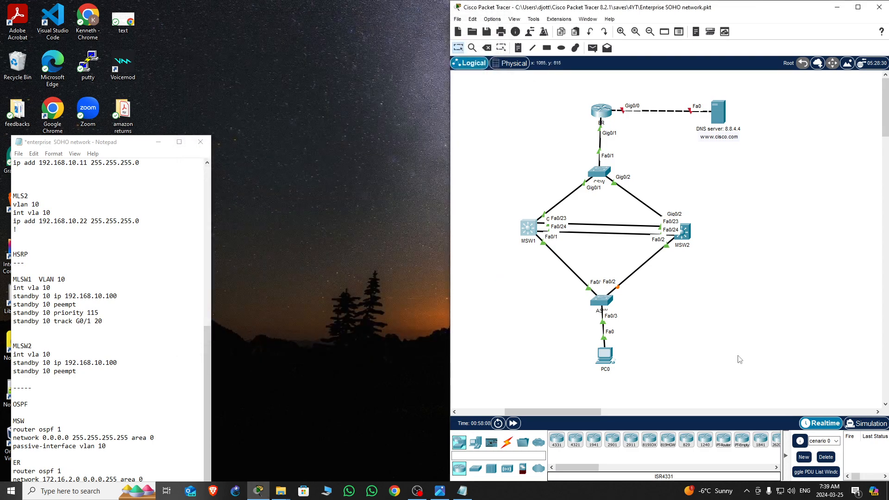
Open the MSW2 command line and enter global configuration mode
{"action": "left_click", "coordinate": [687, 237]}
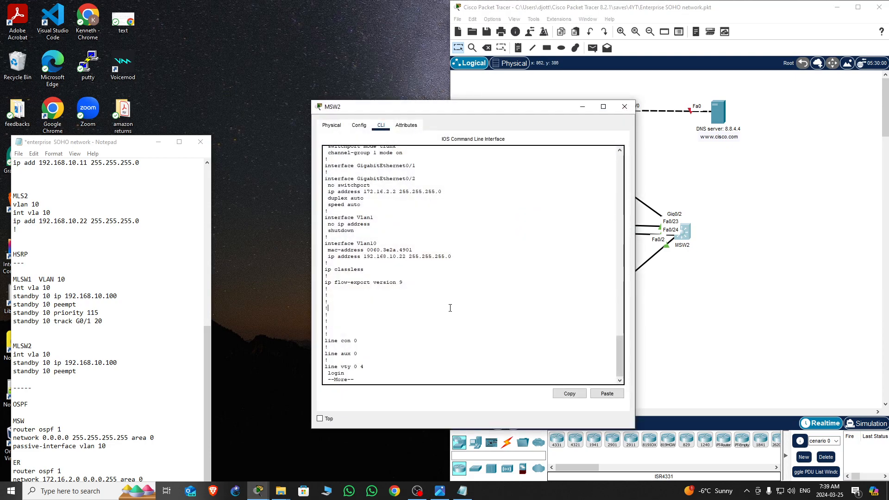
{"action": "key", "text": "Return"}
{"action": "key", "text": "Return"}
{"action": "key", "text": "Return"}
{"action": "key", "text": "Return"}
{"action": "key", "text": "Return"}
{"action": "type", "text": "conf t"}
{"action": "key", "text": "Return"}
{"action": "key", "text": "Return"}
{"action": "key", "text": "Return"}
{"action": "key", "text": "Return"}
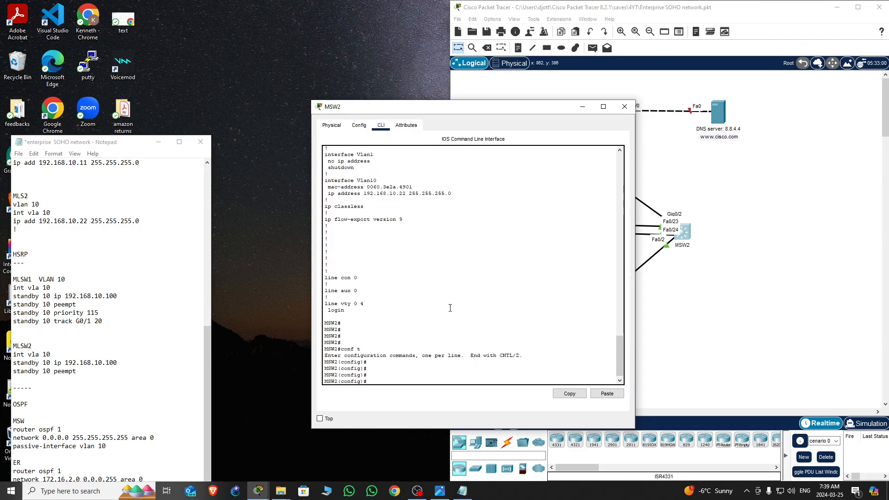
Enter interface configuration for VLAN 10 on MSW2
{"action": "type", "text": "int vla"}
{"action": "key", "text": "Tab"}
{"action": "type", "text": "10"}
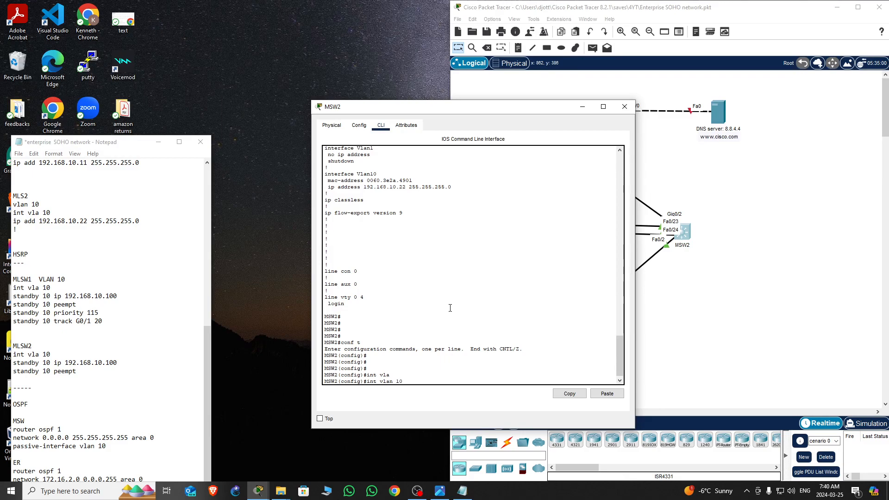
{"action": "key", "text": "Return"}
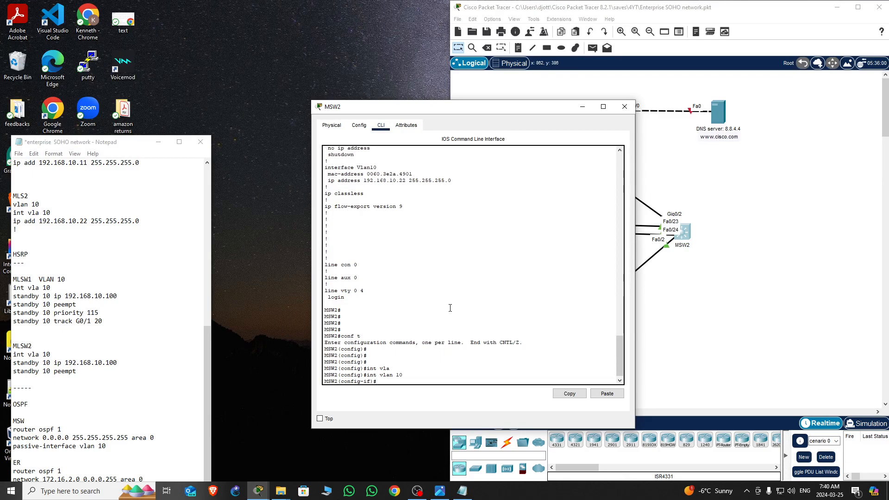
Set HSRP standby group 10 virtual IP 192.168.10.100 on MSW2's VLAN 10 interface
{"action": "type", "text": "sta"}
{"action": "key", "text": "Tab"}
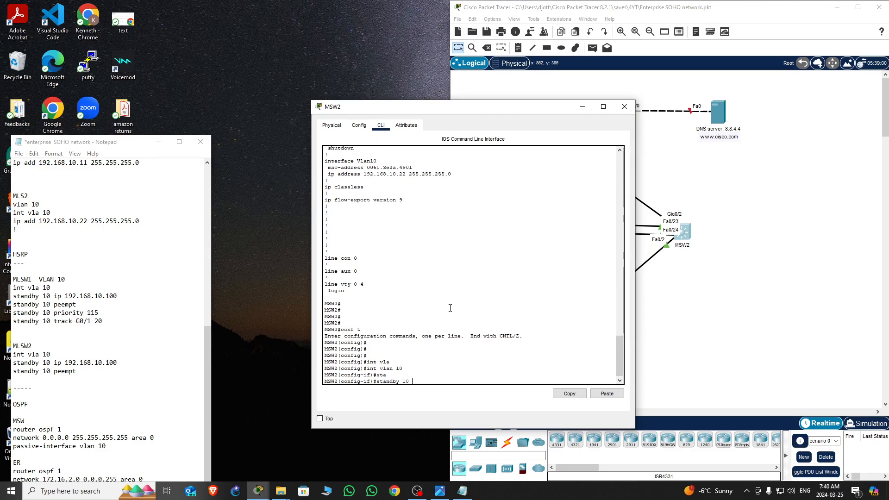
{"action": "type", "text": "10 ip 192.168.10.100"}
{"action": "key", "text": "Return"}
Enable standby 10 preempt on MSW2's VLAN 10 interface
{"action": "key", "text": "Up"}
{"action": "key", "text": "BackSpace"}
{"action": "key", "text": "BackSpace"}
{"action": "key", "text": "BackSpace"}
{"action": "key", "text": "BackSpace"}
{"action": "key", "text": "BackSpace"}
{"action": "key", "text": "BackSpace"}
{"action": "key", "text": "BackSpace"}
{"action": "key", "text": "BackSpace"}
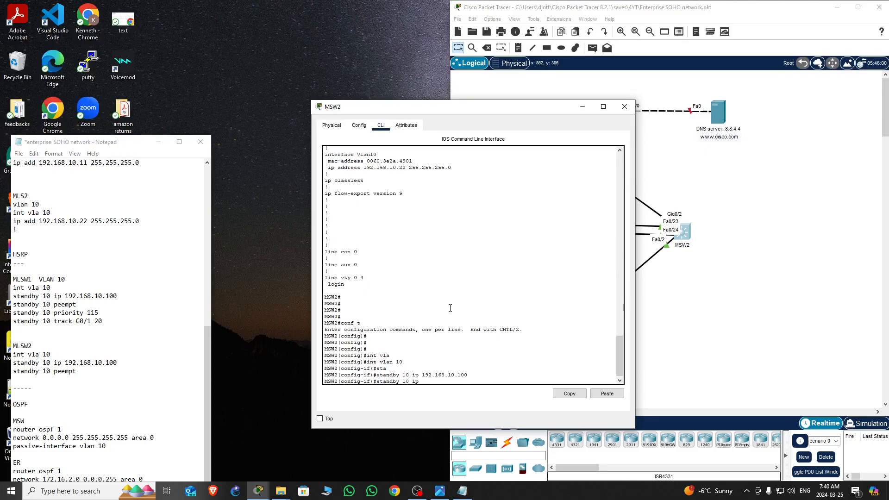
{"action": "type", "text": "pree"}
{"action": "key", "text": "Tab"}
{"action": "key", "text": "Return"}
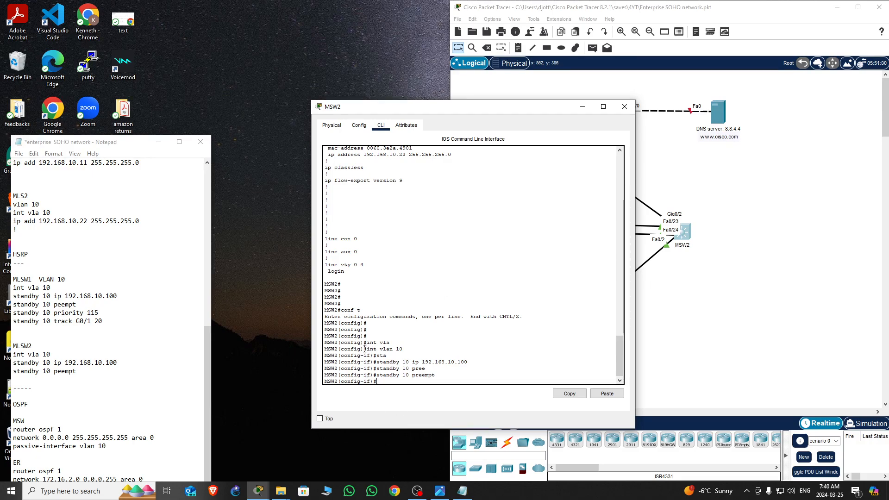
{"action": "left_click_drag", "start_coordinate": [543, 114], "coordinate": [276, 110]}
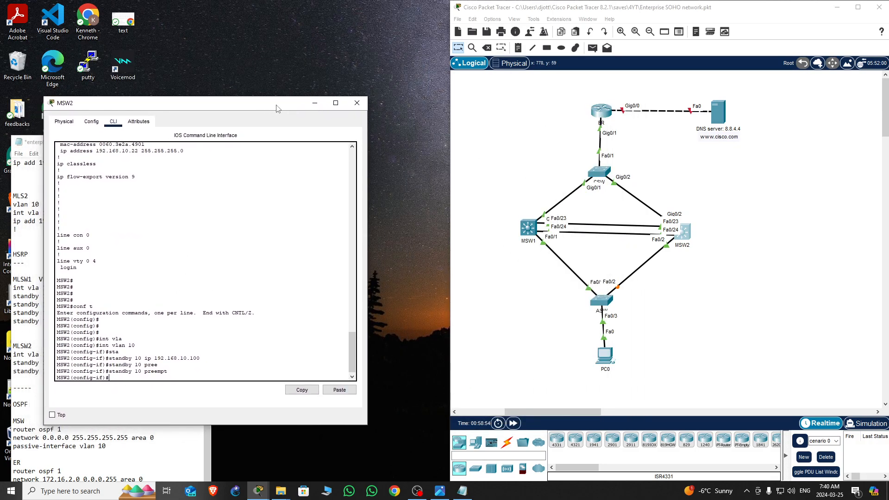
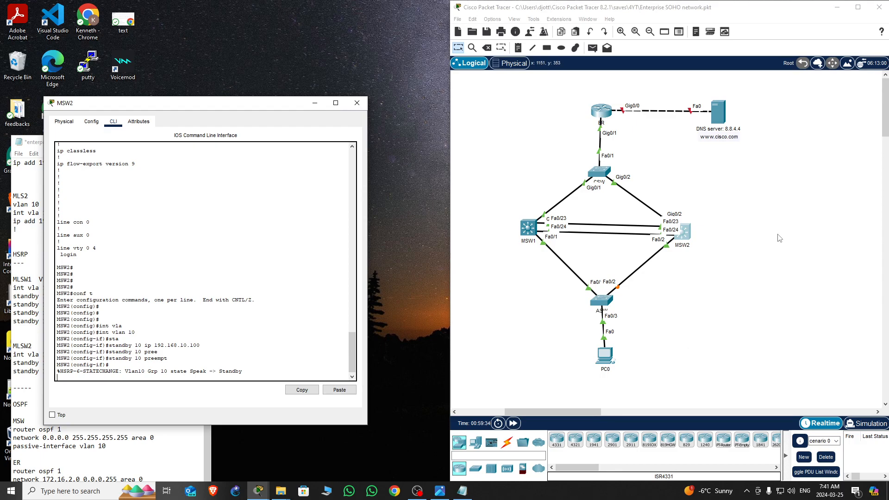
Display the HSRP standby status on MSW2
{"action": "left_click", "coordinate": [700, 275]}
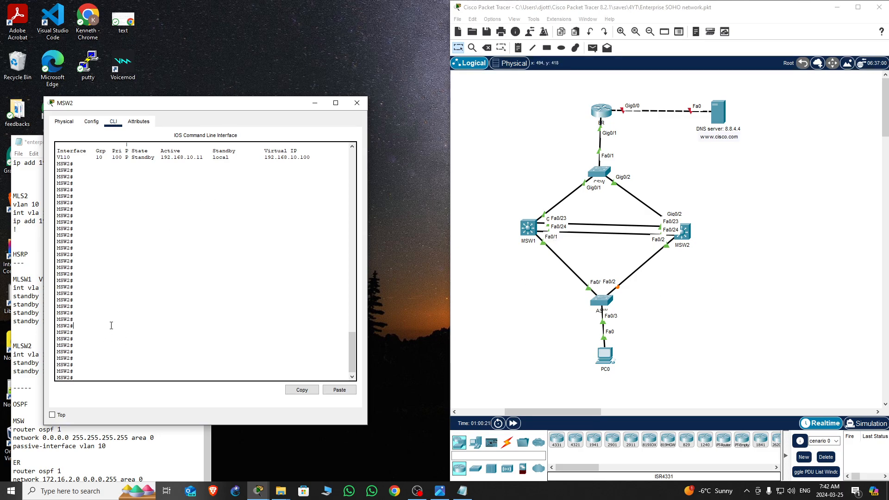
{"action": "key", "text": "Return"}
{"action": "key", "text": "Return"}
{"action": "key", "text": "Return"}
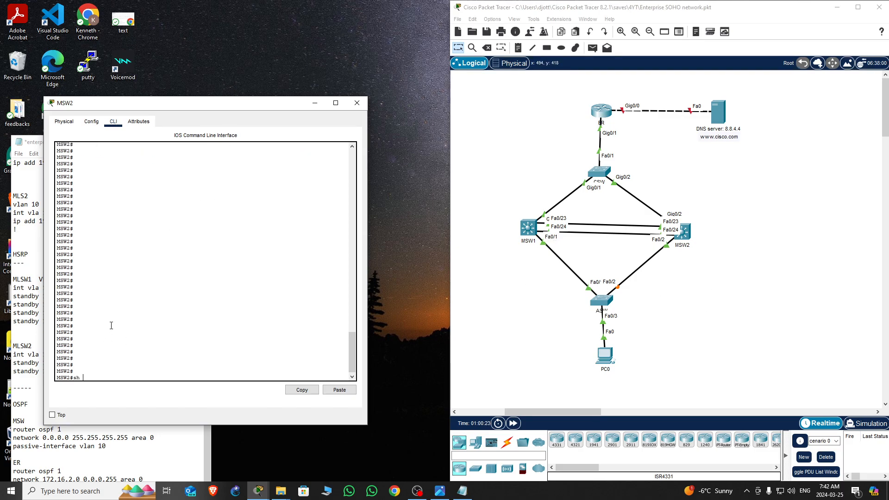
{"action": "type", "text": "sh stan"}
{"action": "key", "text": "Tab"}
{"action": "key", "text": "Return"}
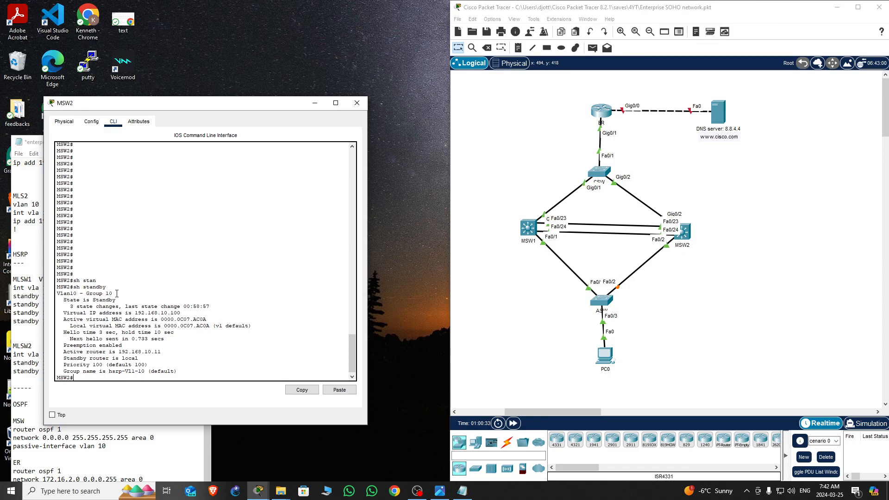
Display the brief HSRP standby summary on MSW2, then close the MSW2 window
{"action": "left_click_drag", "start_coordinate": [164, 351], "coordinate": [119, 352]}
{"action": "left_click", "coordinate": [118, 355]}
{"action": "double_click", "coordinate": [118, 353]}
{"action": "left_click_drag", "start_coordinate": [104, 364], "coordinate": [87, 362]}
{"action": "left_click", "coordinate": [117, 364]}
{"action": "type", "text": "sh standby bri"}
{"action": "key", "text": "Return"}
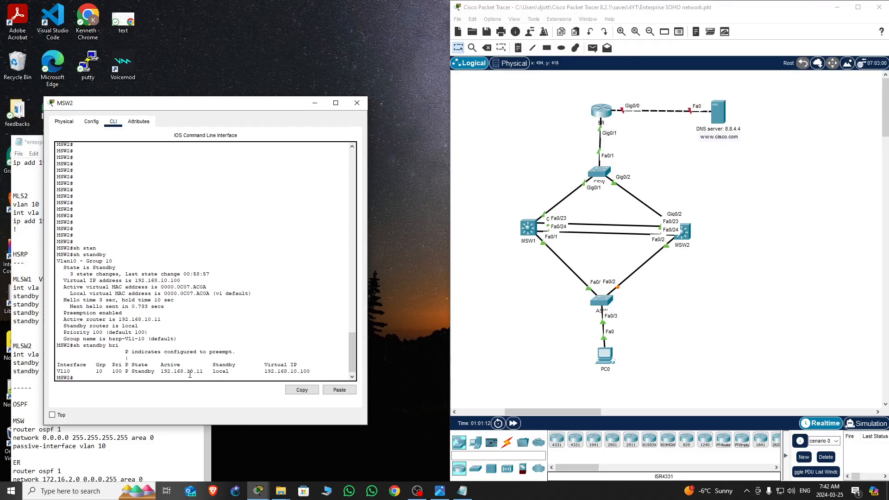
{"action": "left_click_drag", "start_coordinate": [202, 373], "coordinate": [167, 375]}
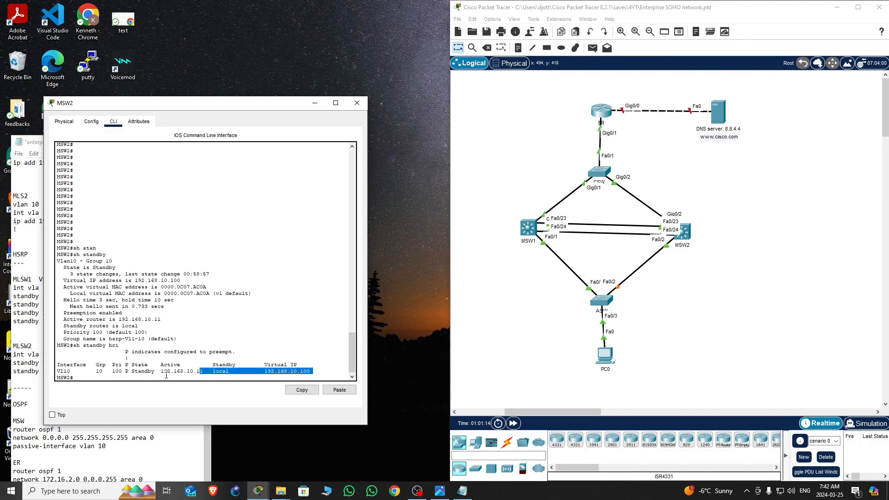
{"action": "left_click", "coordinate": [84, 372]}
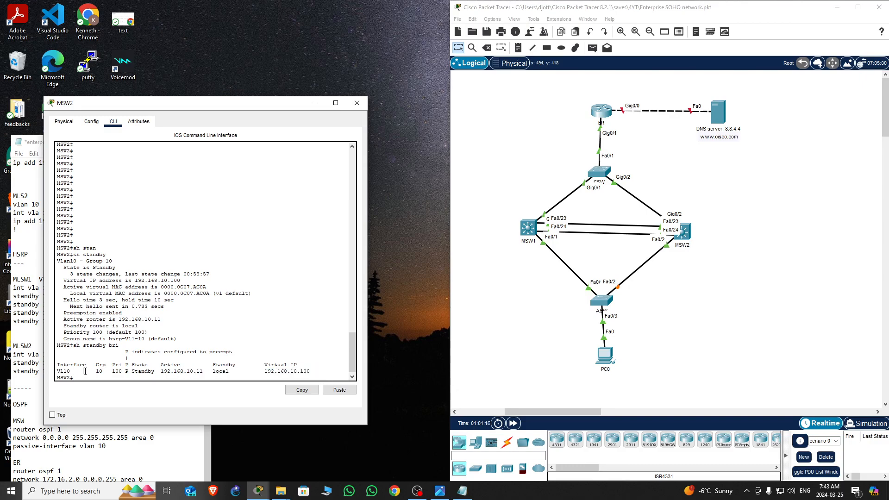
{"action": "key", "text": "Return"}
{"action": "key", "text": "Return"}
{"action": "key", "text": "Return"}
{"action": "key", "text": "Return"}
{"action": "key", "text": "Return"}
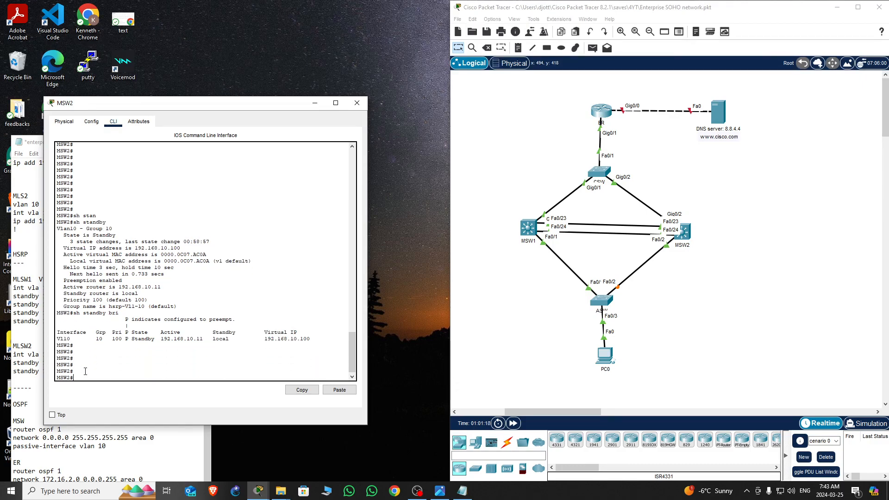
{"action": "left_click", "coordinate": [356, 103]}
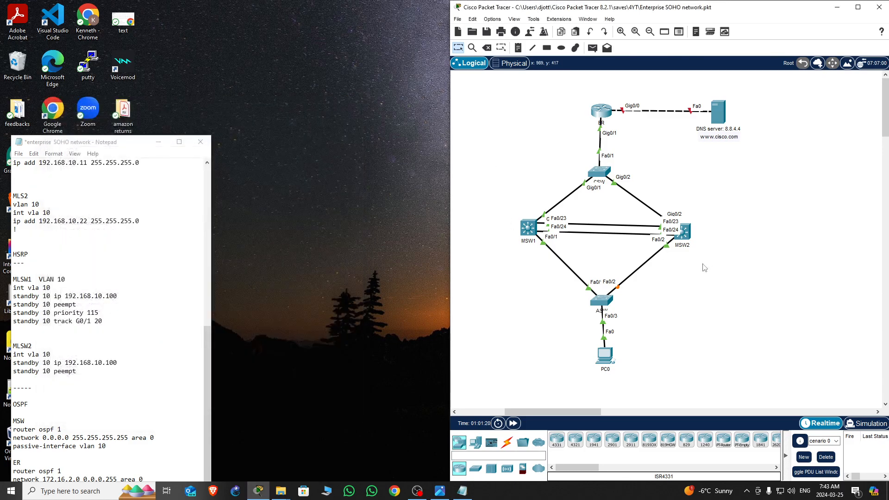
Open the MSW1 command line and display its HSRP standby status
{"action": "left_click", "coordinate": [527, 228]}
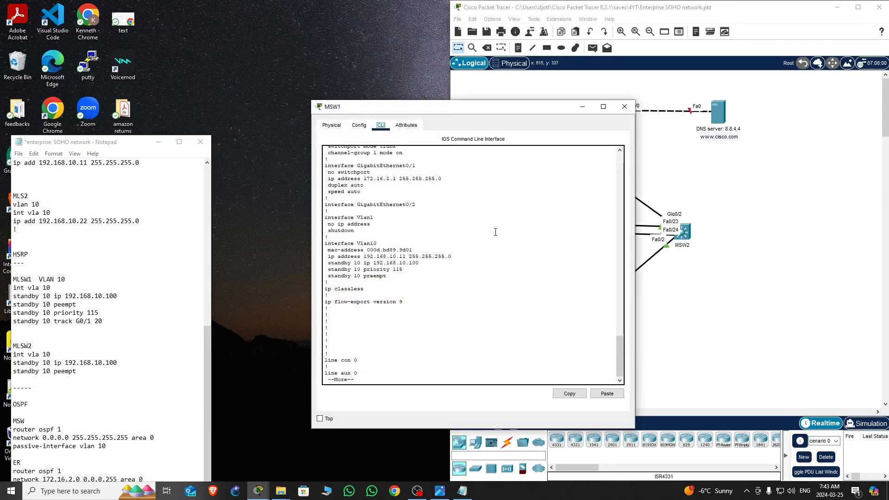
{"action": "left_click_drag", "start_coordinate": [510, 108], "coordinate": [336, 52]}
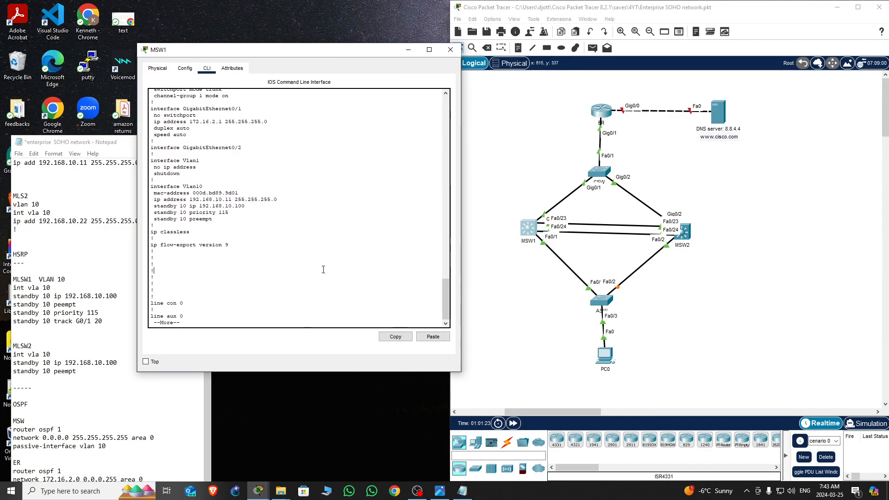
{"action": "key", "text": "Return"}
{"action": "key", "text": "Return"}
{"action": "key", "text": "Return"}
{"action": "key", "text": "Return"}
{"action": "key", "text": "Return"}
{"action": "key", "text": "Return"}
{"action": "key", "text": "Return"}
{"action": "type", "text": "sh sta"}
{"action": "key", "text": "Tab"}
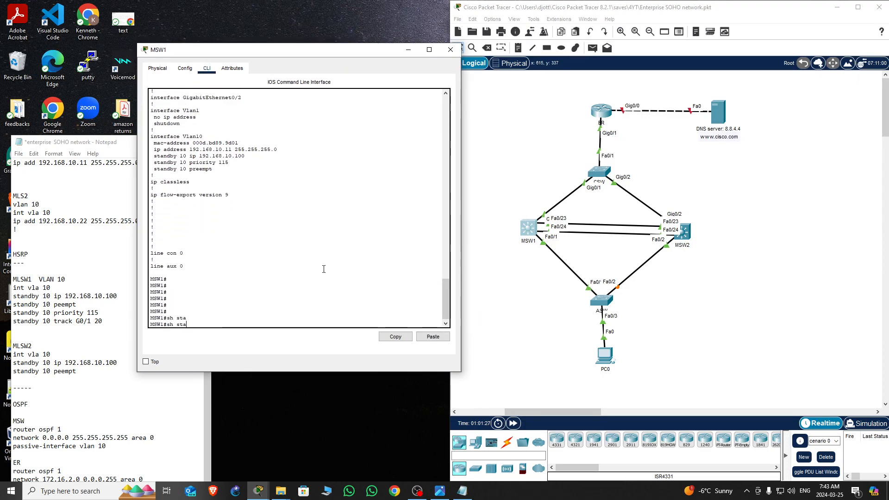
{"action": "type", "text": "n"}
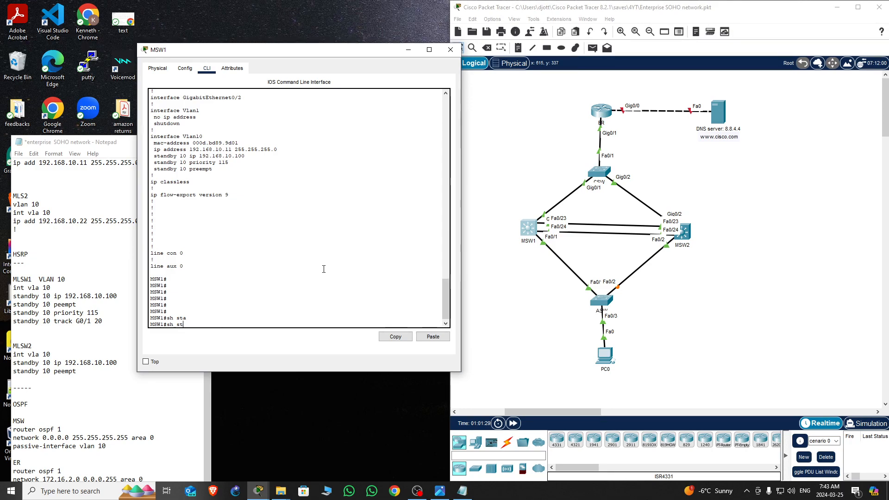
{"action": "key", "text": "Tab"}
{"action": "key", "text": "Return"}
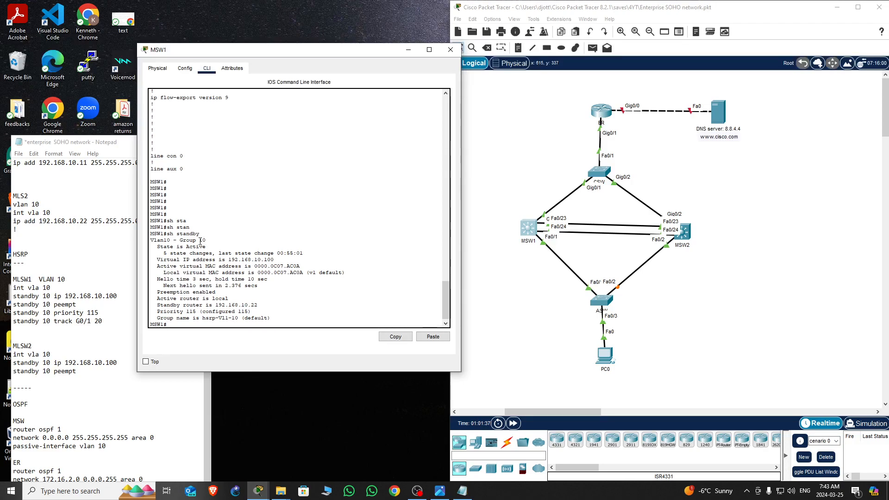
Display the brief HSRP standby summary on MSW1, then close the MSW1 window
{"action": "left_click_drag", "start_coordinate": [274, 260], "coordinate": [250, 260]}
{"action": "left_click_drag", "start_coordinate": [257, 305], "coordinate": [216, 305]}
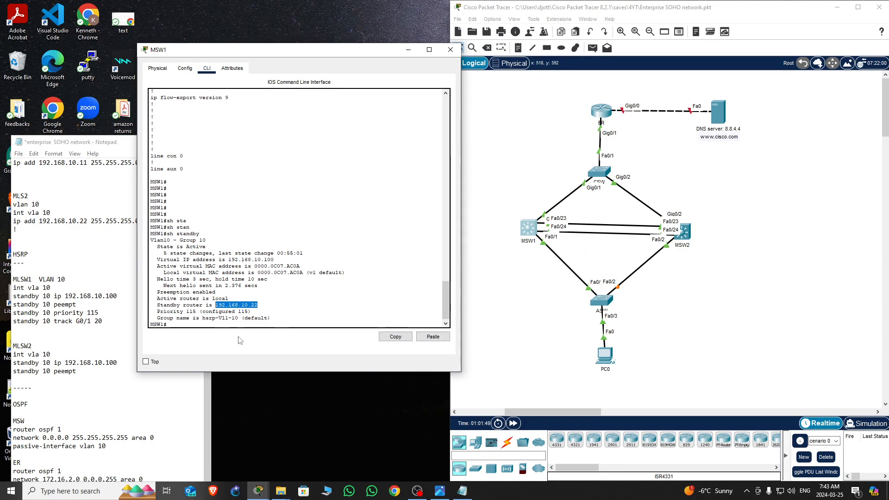
{"action": "left_click_drag", "start_coordinate": [199, 312], "coordinate": [187, 313]}
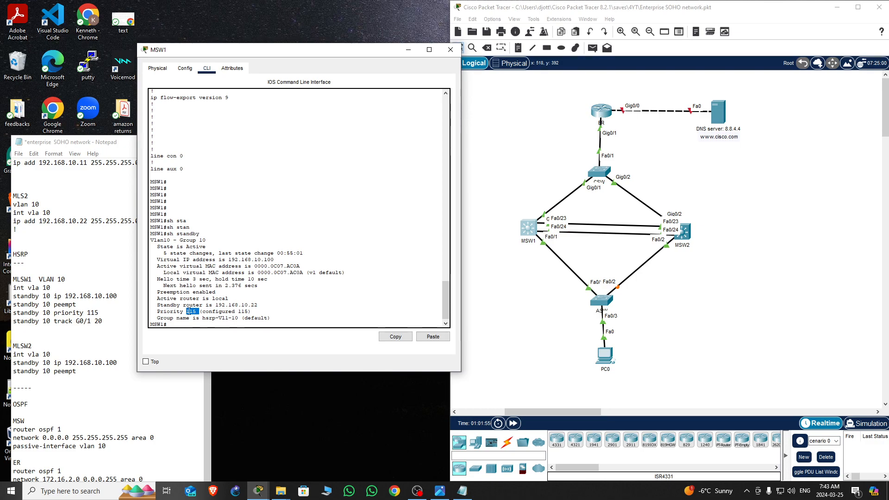
{"action": "left_click", "coordinate": [188, 311]}
{"action": "key", "text": "Return"}
{"action": "key", "text": "Return"}
{"action": "key", "text": "Return"}
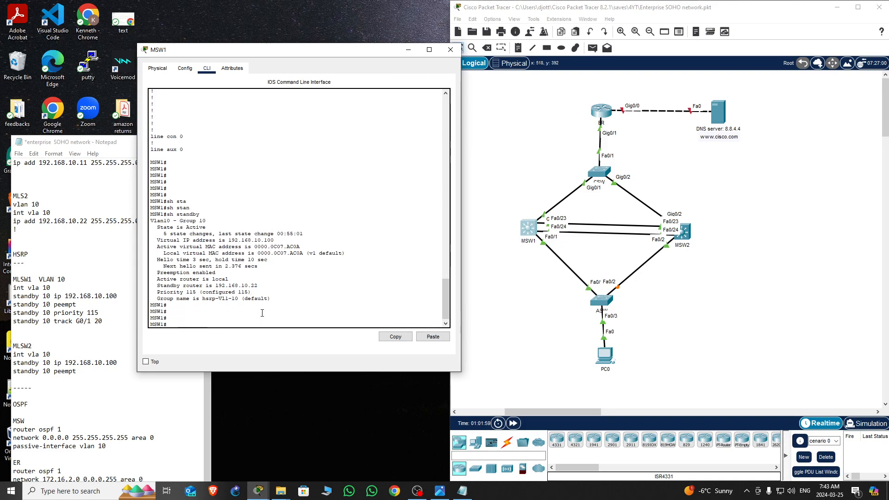
{"action": "type", "text": "sh standby bri"}
{"action": "key", "text": "Return"}
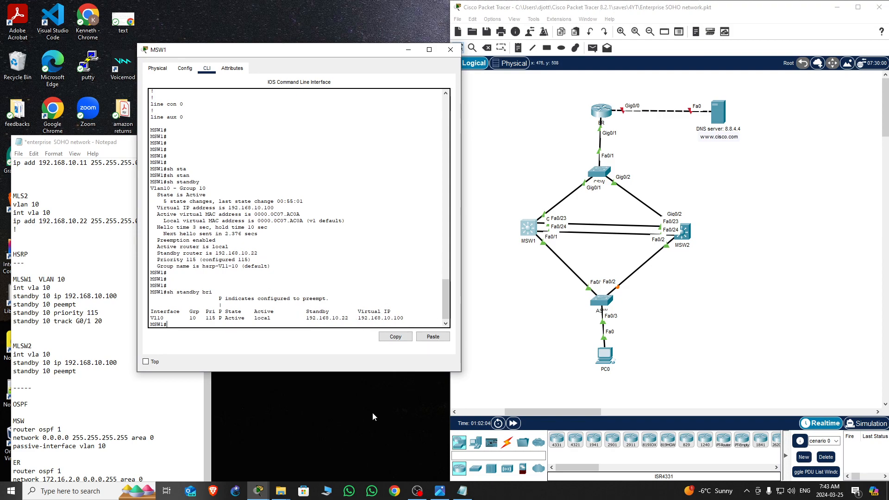
{"action": "left_click", "coordinate": [451, 49]}
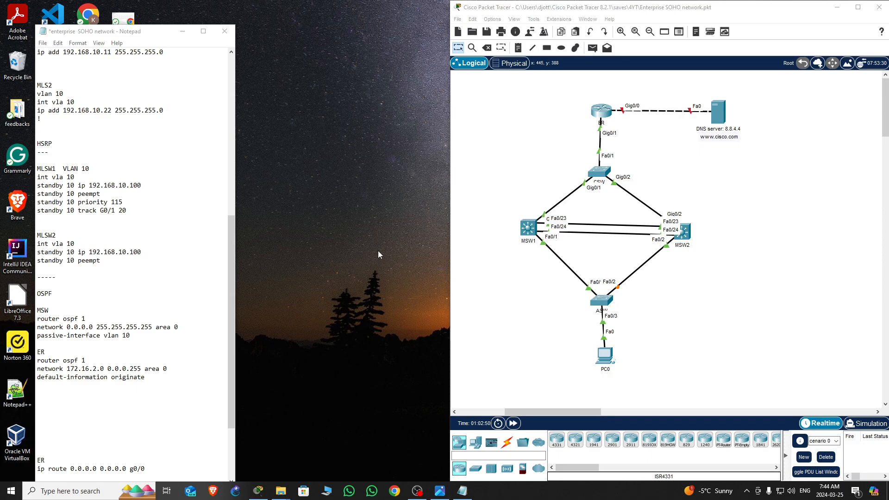
{"action": "left_click", "coordinate": [858, 6]}
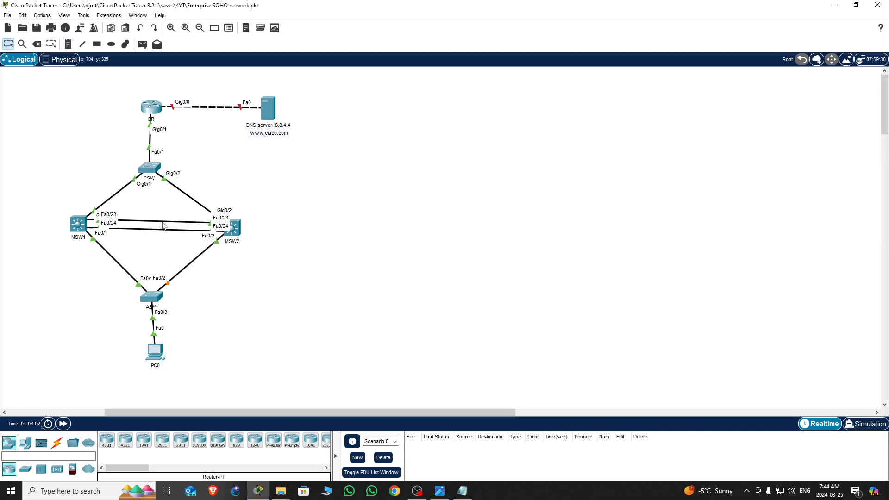
{"action": "left_click", "coordinate": [857, 4]}
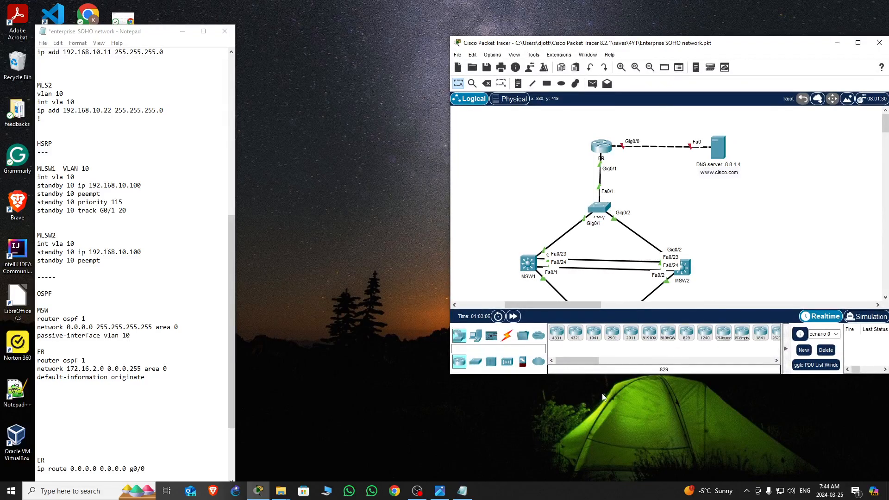
{"action": "left_click_drag", "start_coordinate": [619, 376], "coordinate": [619, 499]}
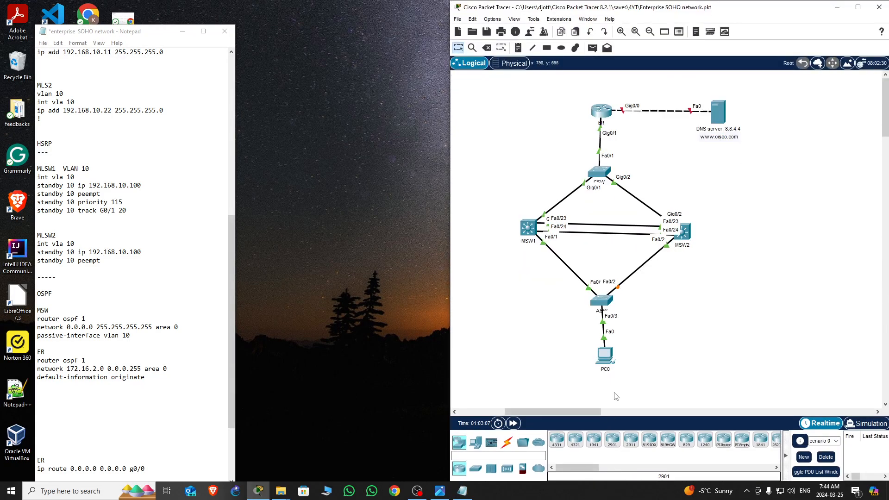
Give PC0 the static IPv4 address 192.168.10.50 with subnet mask 255.255.255.0
{"action": "left_click", "coordinate": [605, 357]}
{"action": "left_click_drag", "start_coordinate": [506, 111], "coordinate": [295, 153]}
{"action": "left_click", "coordinate": [170, 167]}
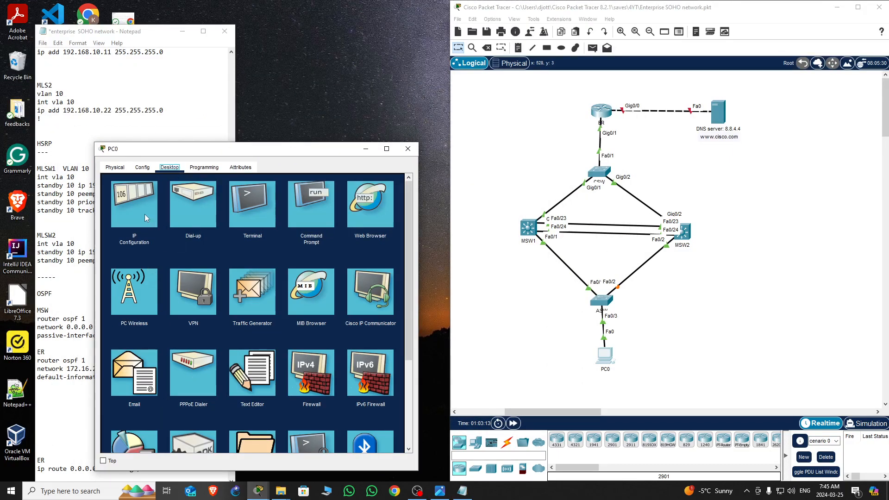
{"action": "left_click", "coordinate": [128, 206]}
{"action": "left_click", "coordinate": [218, 235]}
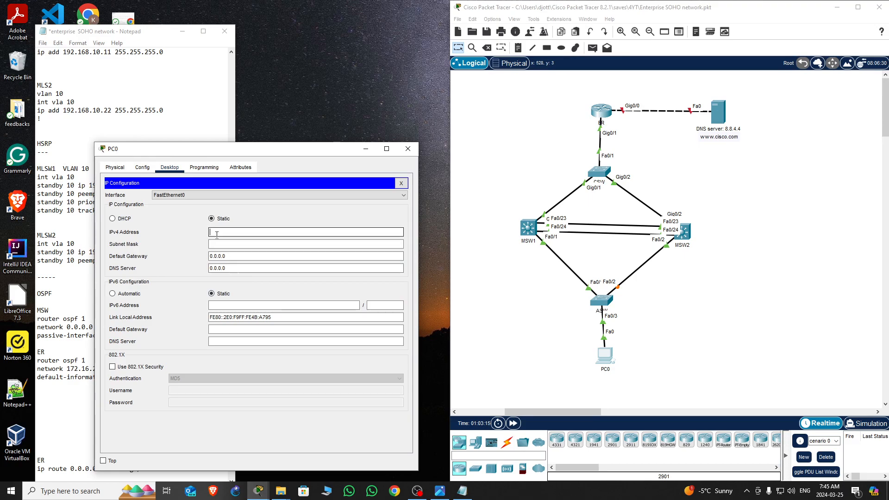
{"action": "type", "text": "192.168.10.50"}
{"action": "left_click", "coordinate": [221, 244]}
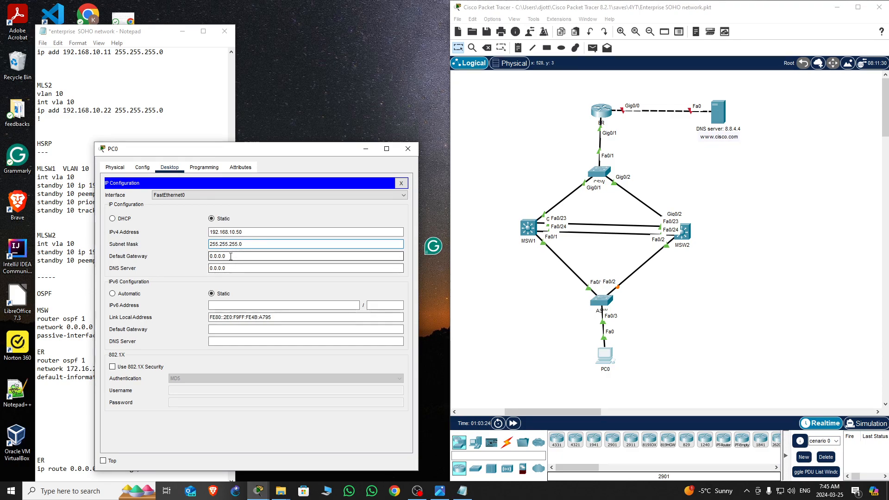
Set PC0's default gateway to 192.168.10.100 and DNS server to 8.8.4.4, then close the window
{"action": "key", "text": "Tab"}
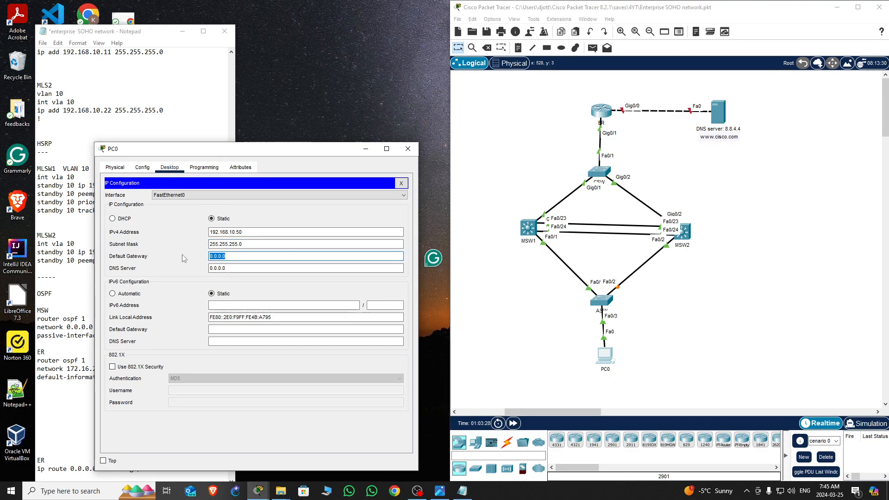
{"action": "type", "text": "192.168.10.100"}
{"action": "key", "text": "Tab"}
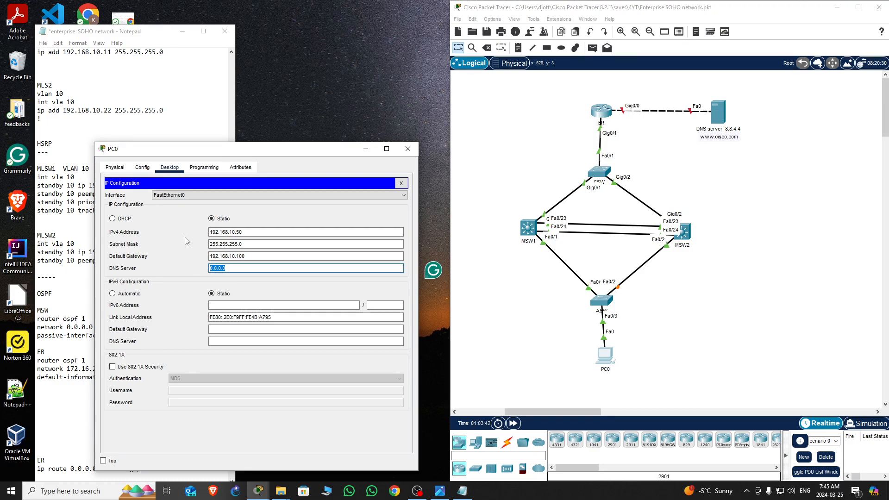
{"action": "type", "text": "8.8"}
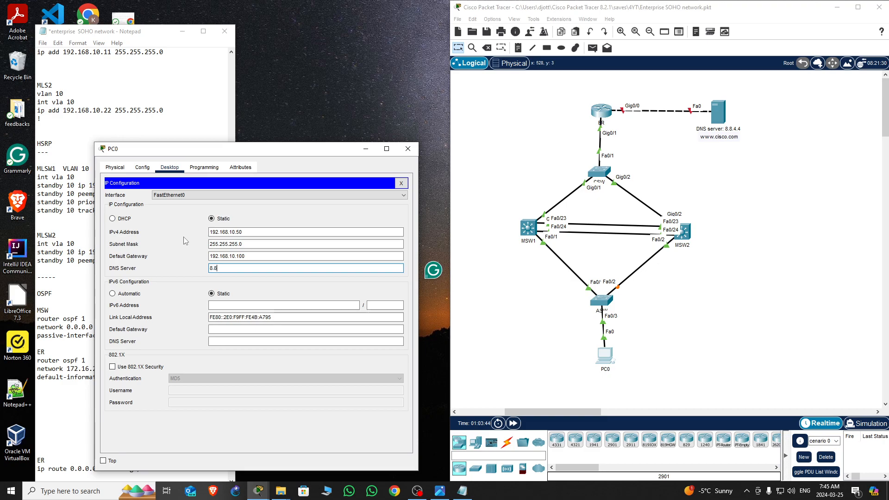
{"action": "type", "text": ".4.4"}
{"action": "left_click", "coordinate": [402, 151]}
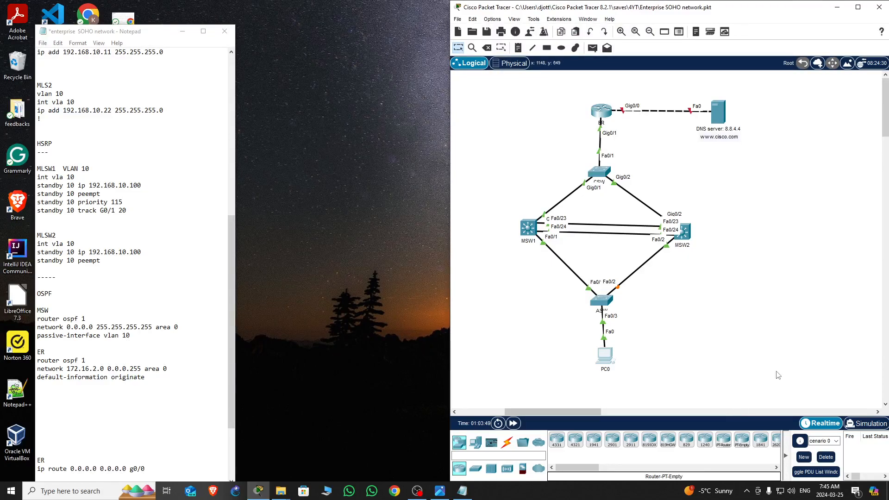
Ping the HSRP virtual IP 192.168.10.100 from PC0's command prompt
{"action": "left_click", "coordinate": [609, 361]}
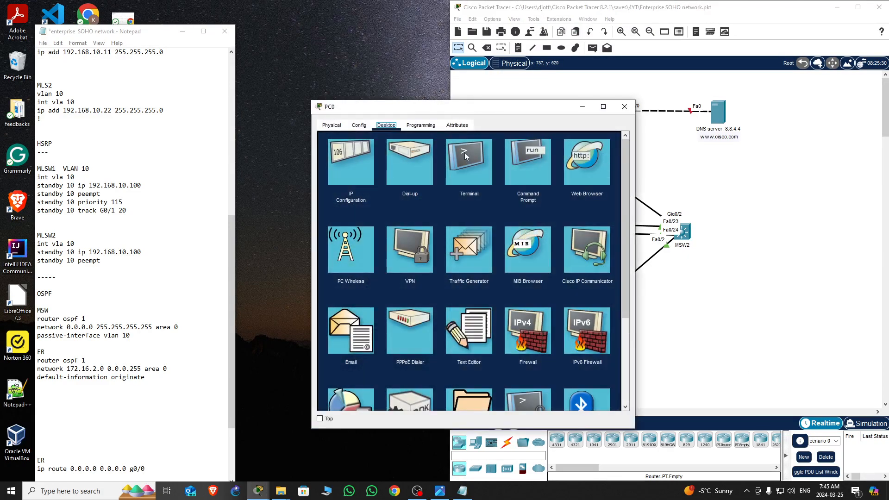
{"action": "left_click", "coordinate": [532, 165]}
{"action": "left_click_drag", "start_coordinate": [555, 111], "coordinate": [315, 154]}
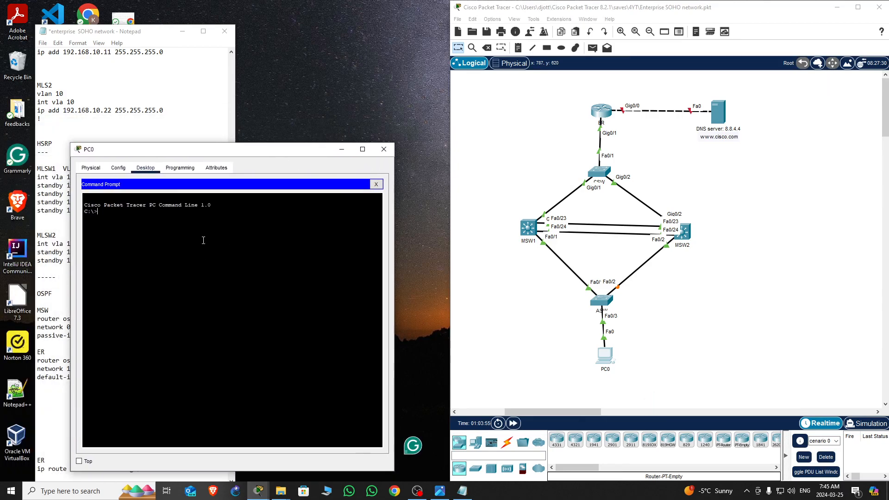
{"action": "key", "text": "Return"}
{"action": "type", "text": "ping 192.168."}
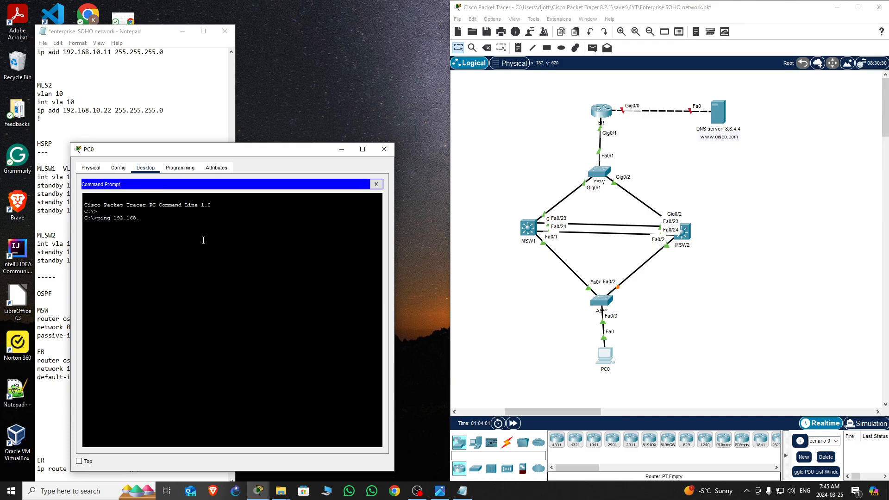
{"action": "type", "text": "10.100"}
{"action": "key", "text": "Return"}
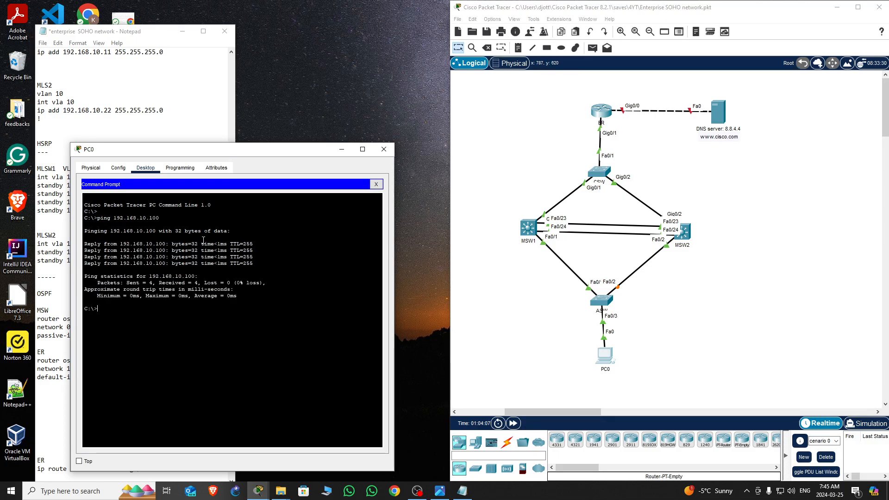
{"action": "left_click", "coordinate": [383, 149]}
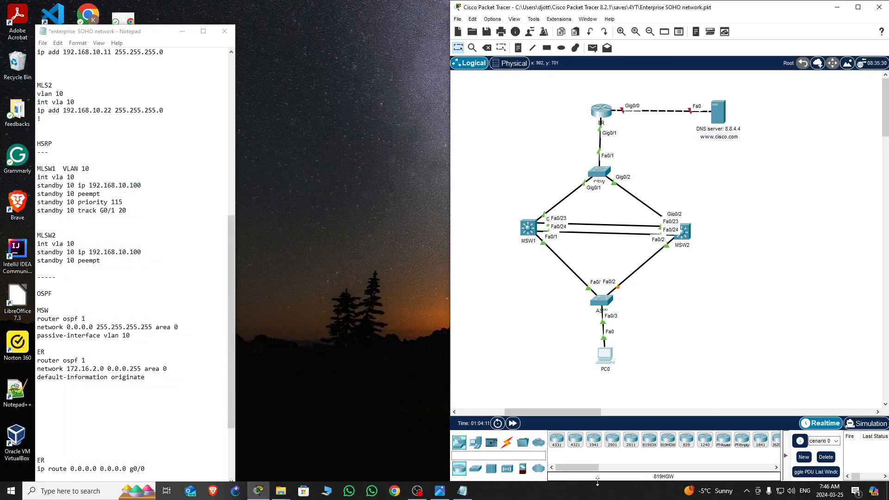
Ping 172.16.2.3 from PC0's command prompt, then close the PC0 window
{"action": "left_click", "coordinate": [605, 355]}
{"action": "left_click_drag", "start_coordinate": [528, 102], "coordinate": [238, 73]}
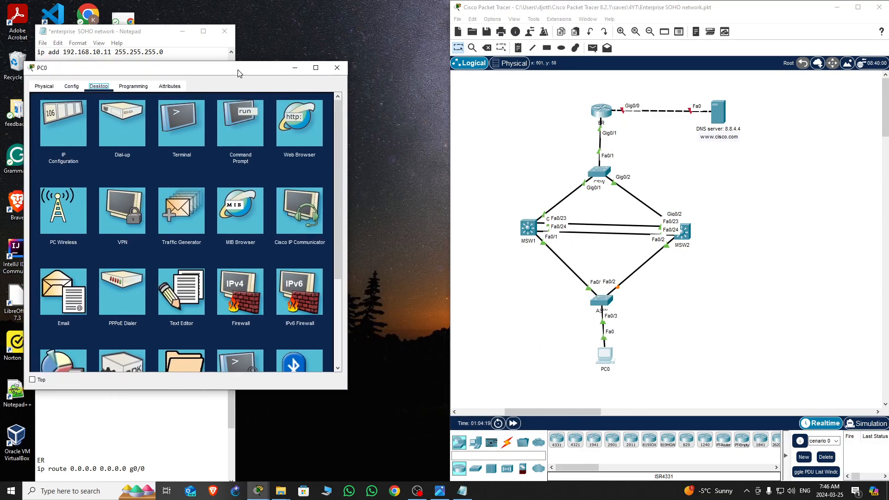
{"action": "left_click", "coordinate": [243, 126]}
{"action": "key", "text": "Return"}
{"action": "key", "text": "Return"}
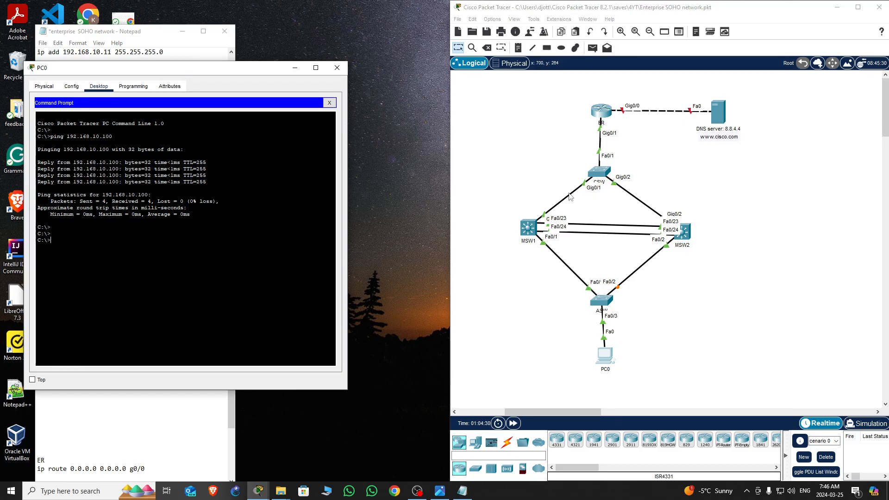
{"action": "left_click", "coordinate": [440, 492]}
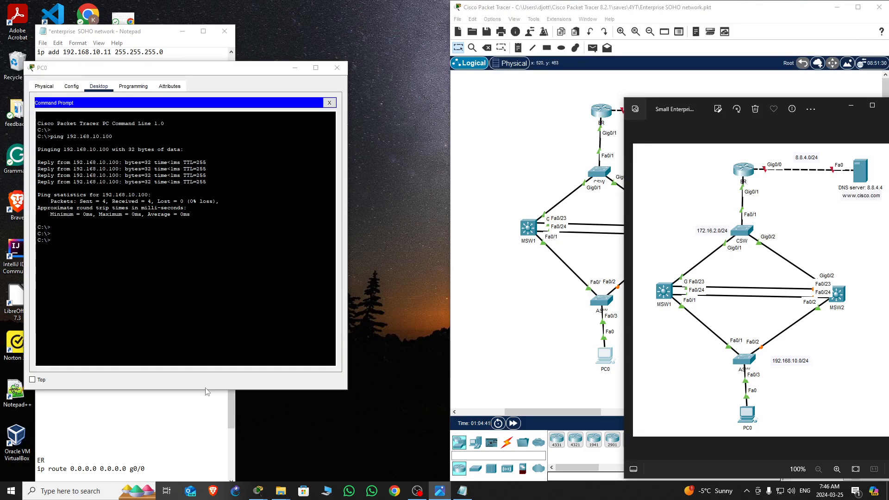
{"action": "left_click", "coordinate": [80, 245]}
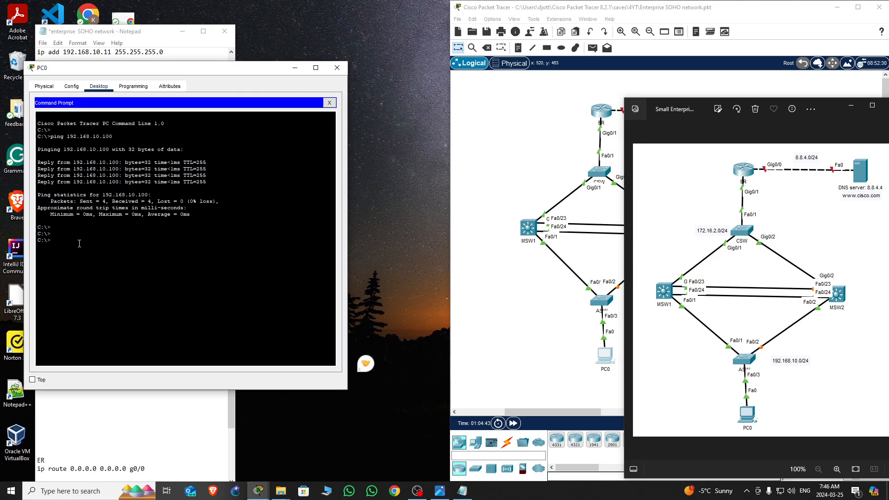
{"action": "type", "text": "ping"}
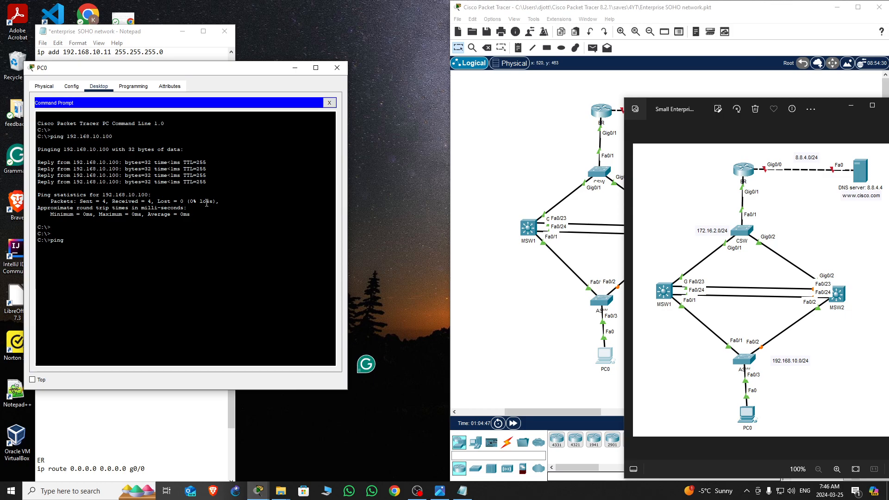
{"action": "type", "text": " 172.16.2.3"}
{"action": "key", "text": "Return"}
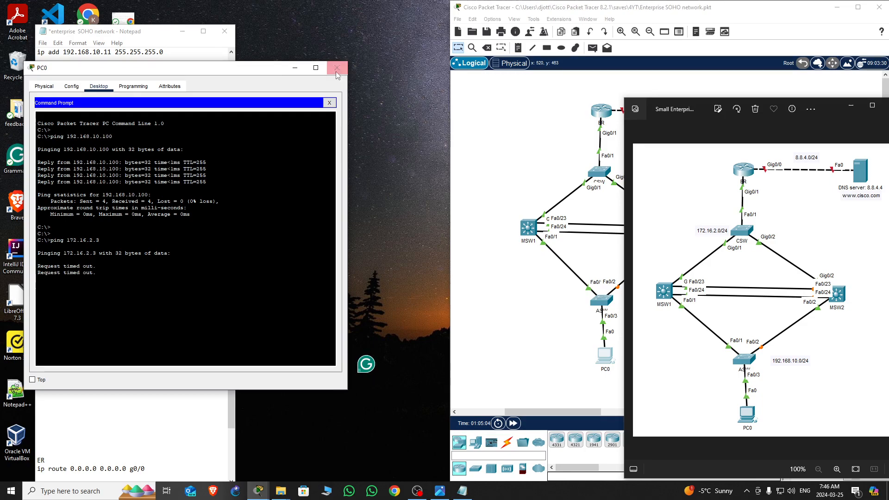
{"action": "left_click", "coordinate": [337, 67]}
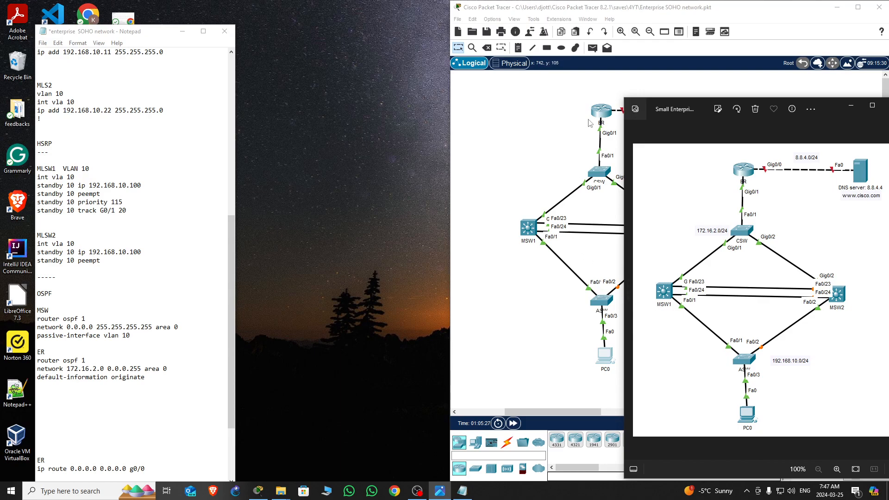
Enter global configuration mode on MSW1 and start OSPF process 1
{"action": "left_click", "coordinate": [852, 107]}
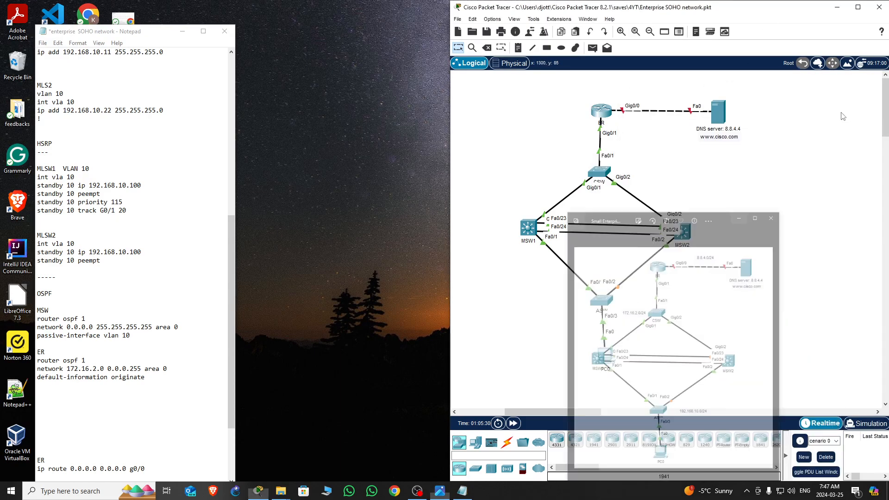
{"action": "left_click", "coordinate": [531, 225]}
{"action": "left_click_drag", "start_coordinate": [540, 103], "coordinate": [273, 45]}
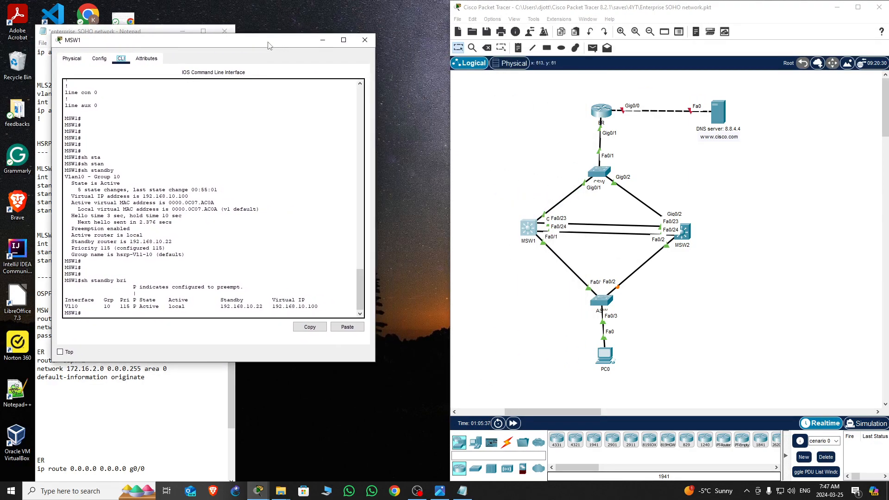
{"action": "key", "text": "Return"}
{"action": "key", "text": "Return"}
{"action": "key", "text": "Return"}
{"action": "key", "text": "Return"}
{"action": "key", "text": "Return"}
{"action": "key", "text": "Return"}
{"action": "key", "text": "Return"}
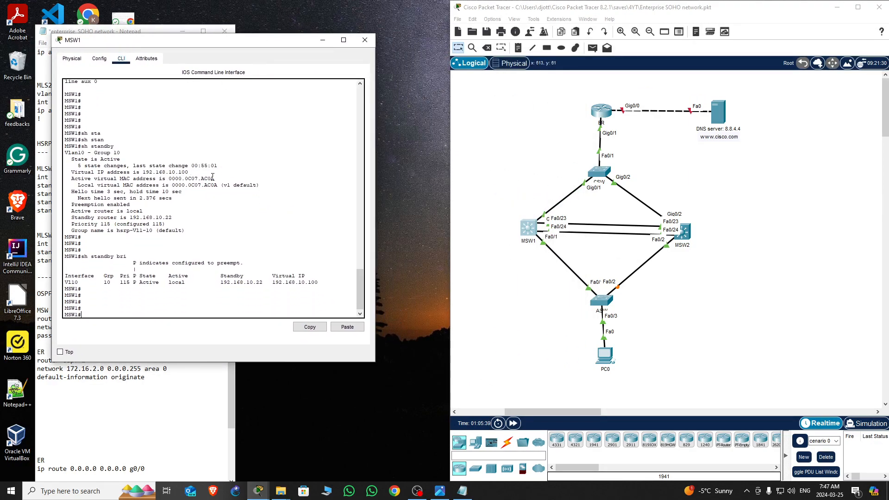
{"action": "type", "text": "con"}
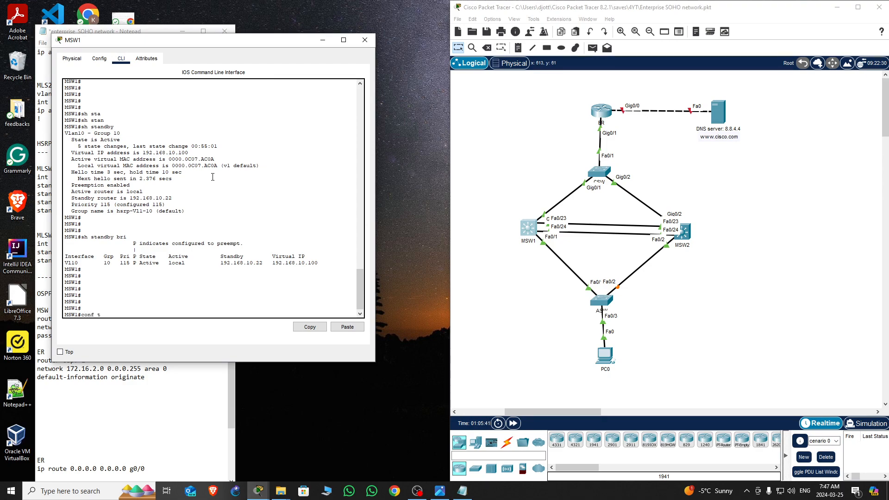
{"action": "type", "text": "f t"}
{"action": "key", "text": "Return"}
{"action": "key", "text": "Return"}
{"action": "key", "text": "Return"}
{"action": "key", "text": "Return"}
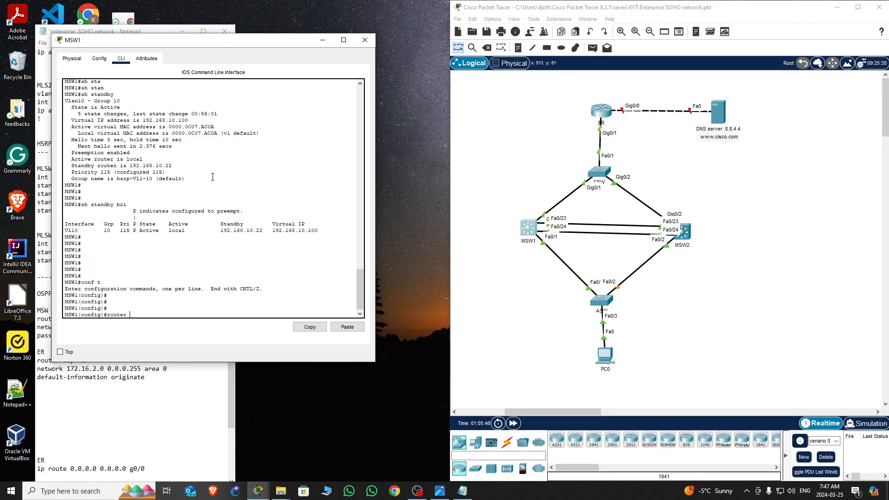
{"action": "type", "text": "router osp"}
{"action": "key", "text": "Tab"}
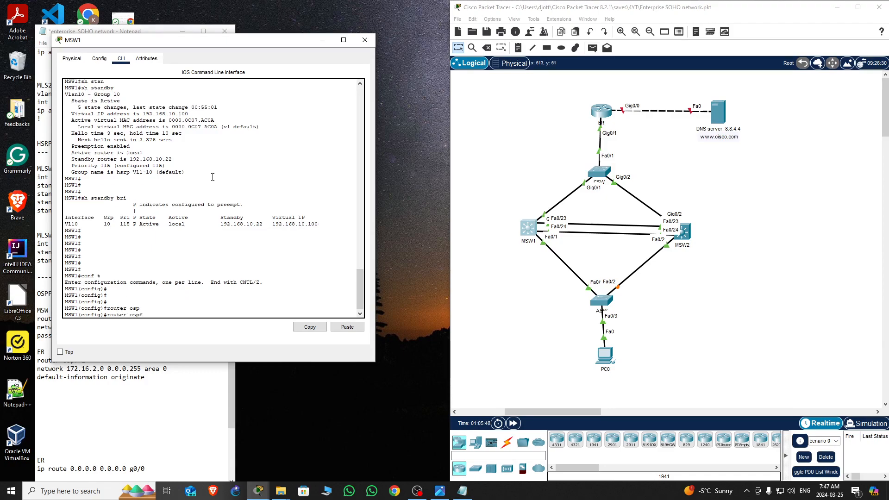
{"action": "type", "text": "1"}
{"action": "key", "text": "Return"}
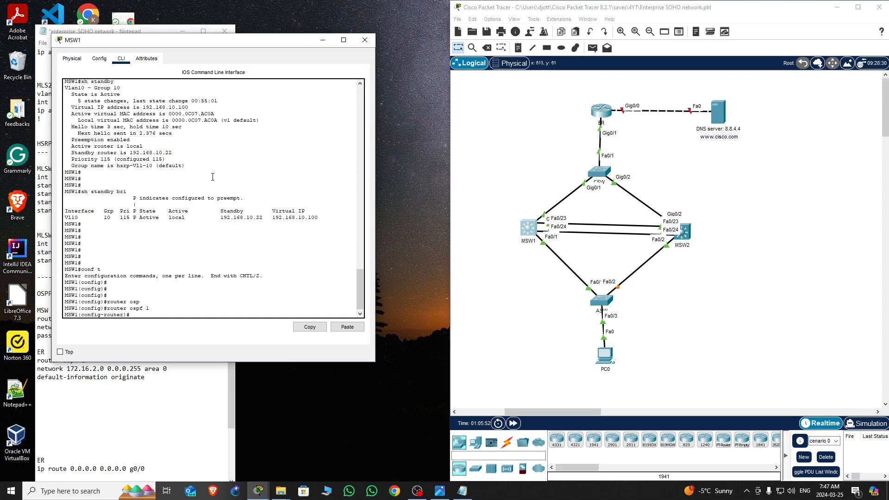
Add network 0.0.0.0 with wildcard 255.255.255.255 to OSPF area 0 on MSW1
{"action": "left_click_drag", "start_coordinate": [283, 45], "coordinate": [210, 139]}
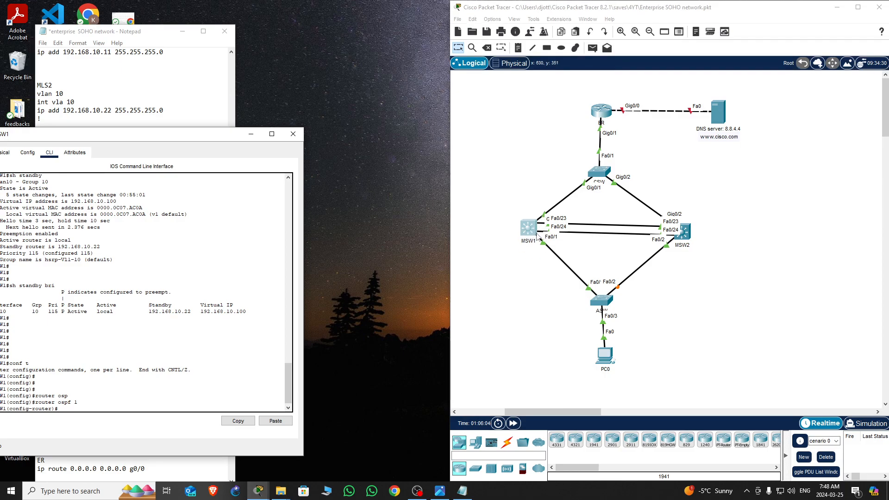
{"action": "left_click_drag", "start_coordinate": [199, 140], "coordinate": [339, 88]}
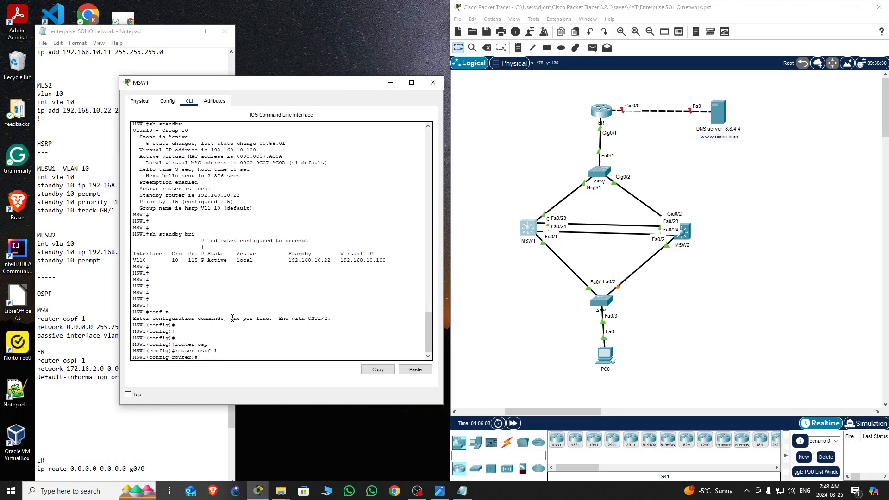
{"action": "type", "text": "t"}
{"action": "key", "text": "Tab"}
{"action": "type", "text": "0.0.0.0"}
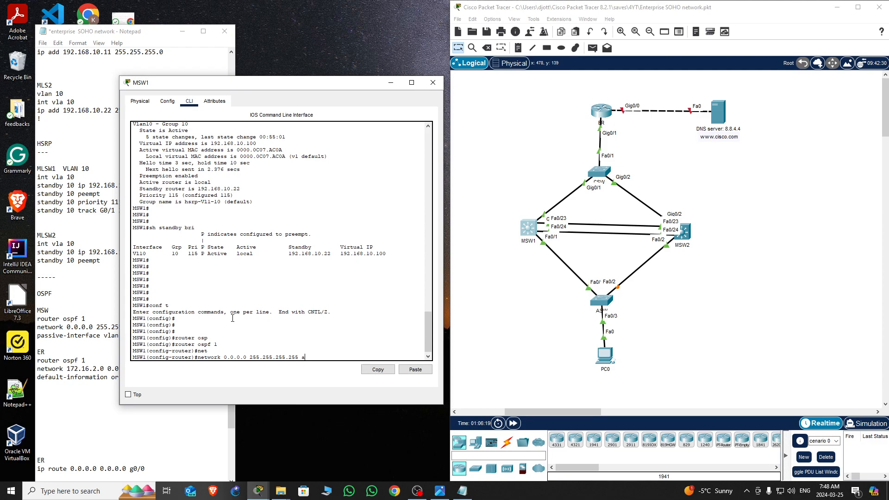
{"action": "type", "text": "area 0"}
{"action": "key", "text": "Tab"}
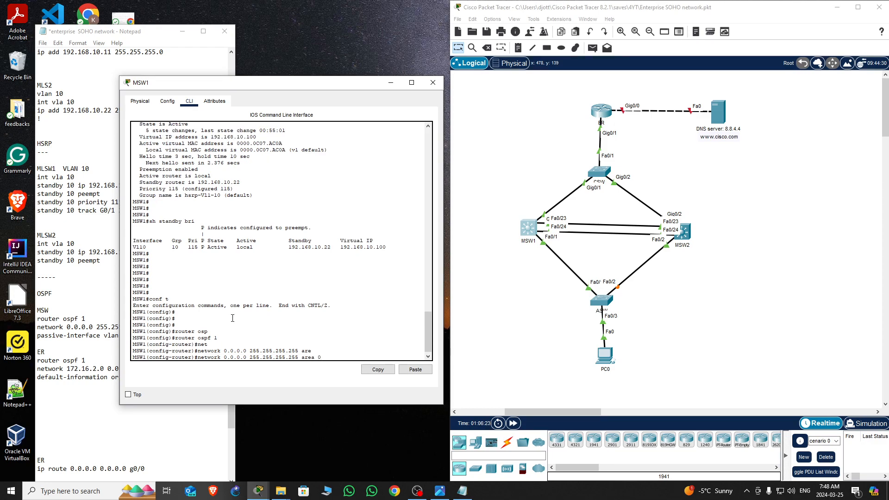
{"action": "key", "text": "Return"}
{"action": "key", "text": "Return"}
{"action": "key", "text": "Return"}
{"action": "key", "text": "Return"}
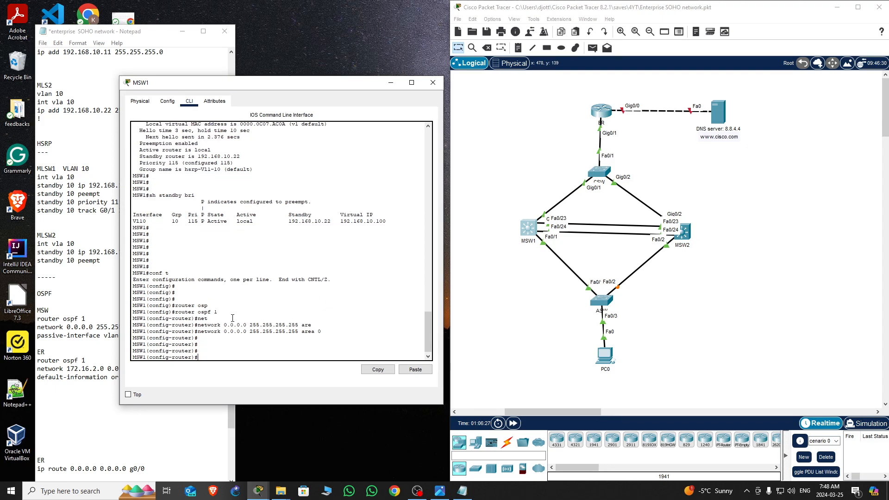
Make interface VLAN 10 passive in MSW1's OSPF process
{"action": "left_click_drag", "start_coordinate": [319, 85], "coordinate": [476, 72]}
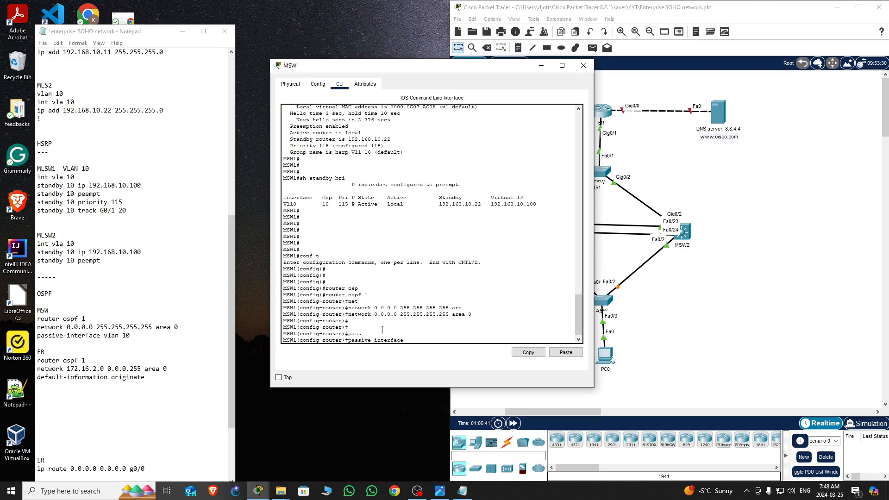
{"action": "key", "text": "Tab"}
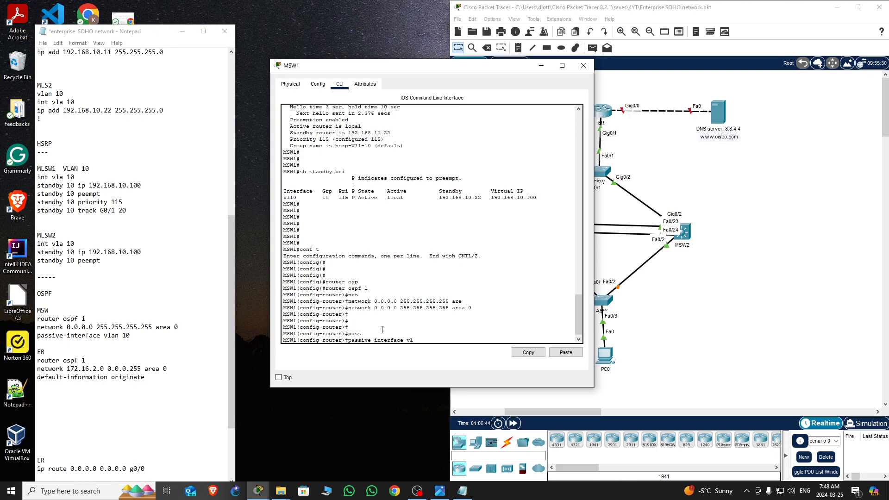
{"action": "type", "text": "vla"}
{"action": "key", "text": "Tab"}
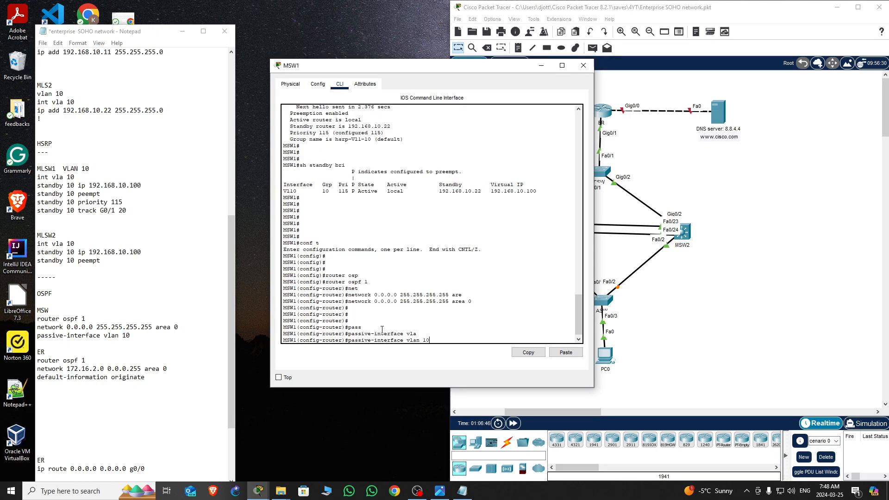
{"action": "type", "text": "10"}
{"action": "key", "text": "Return"}
{"action": "key", "text": "Return"}
{"action": "key", "text": "Return"}
{"action": "key", "text": "Return"}
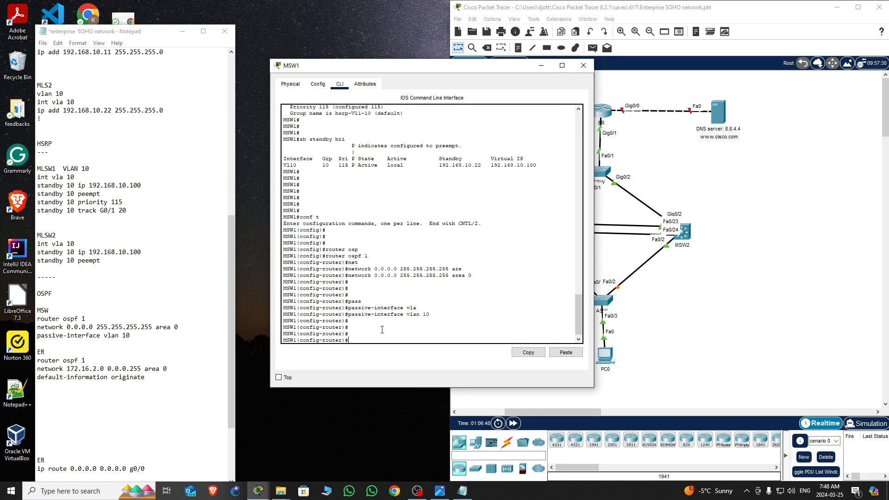
Leave configuration mode, save MSW1's running configuration with wr, and close the MSW1 window
{"action": "key", "text": "ctrl+z"}
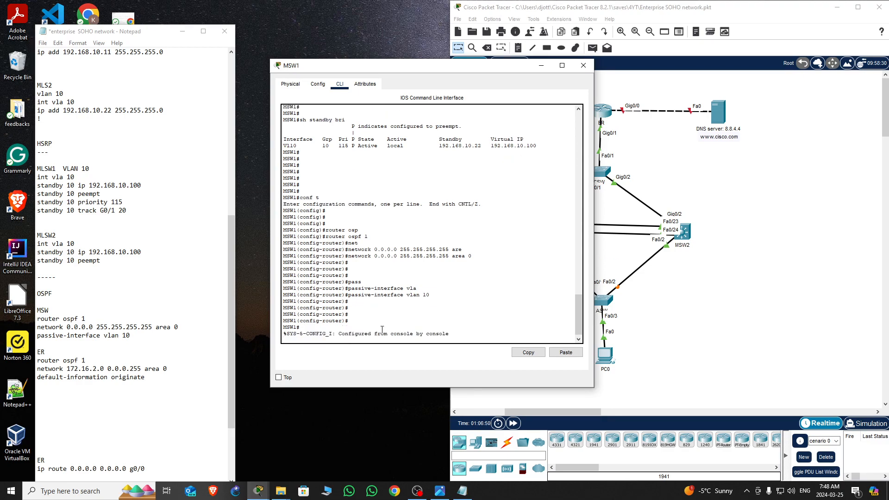
{"action": "key", "text": "Return"}
{"action": "key", "text": "Return"}
{"action": "key", "text": "Return"}
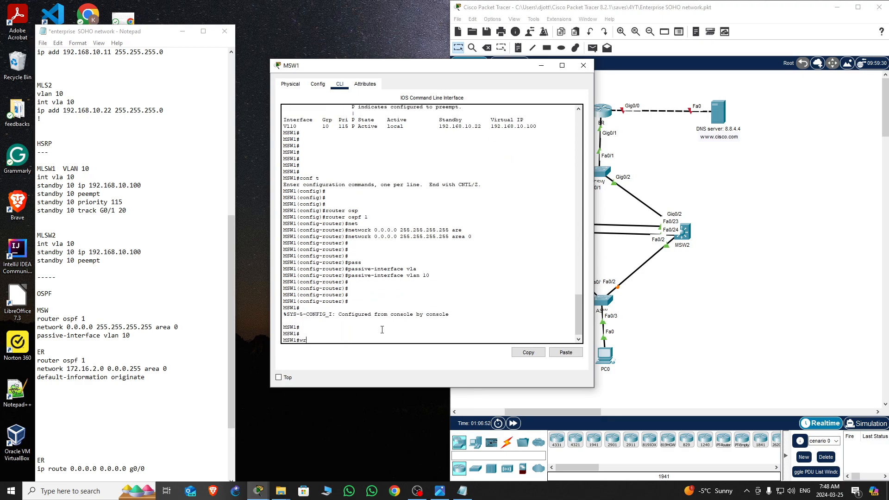
{"action": "type", "text": "wr"}
{"action": "key", "text": "Return"}
{"action": "key", "text": "Return"}
{"action": "key", "text": "Return"}
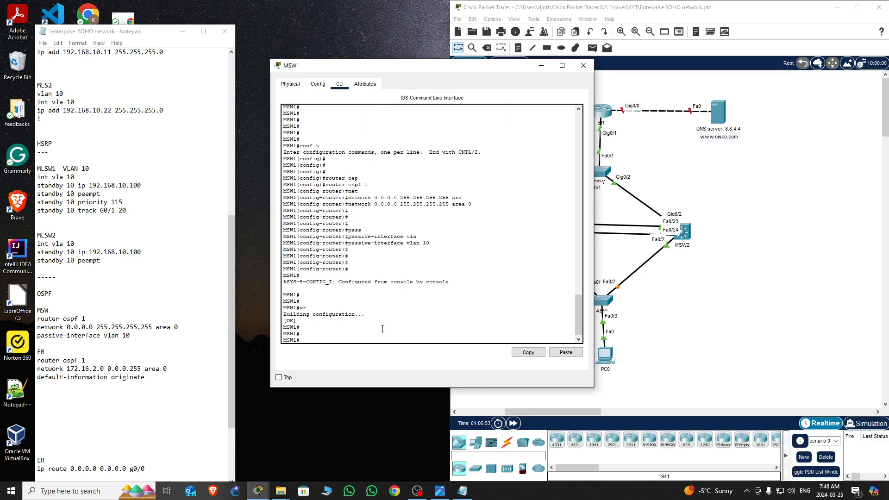
{"action": "left_click", "coordinate": [584, 67]}
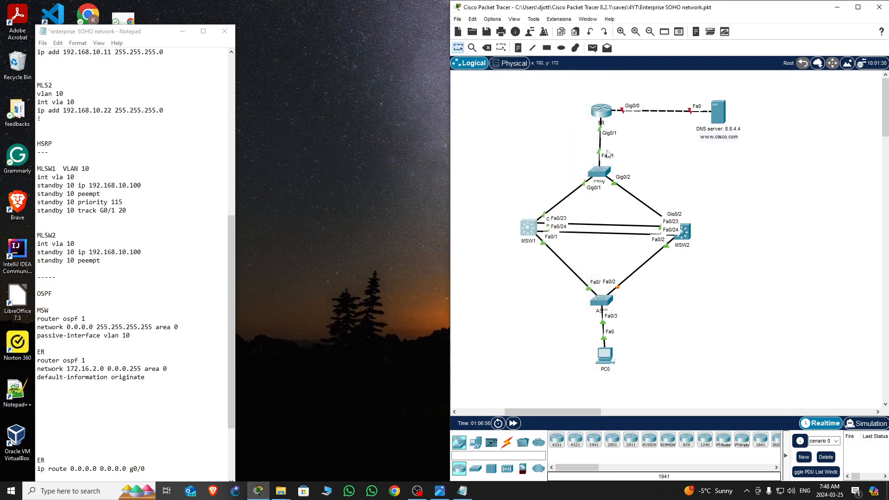
Open MSW2's CLI, enter global configuration mode, and start OSPF process 1
{"action": "left_click", "coordinate": [684, 231]}
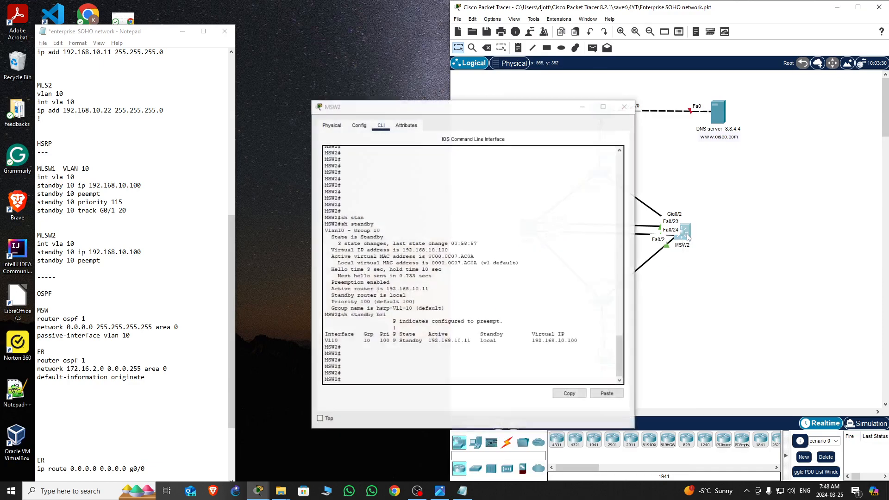
{"action": "key", "text": "Return"}
{"action": "key", "text": "Return"}
{"action": "key", "text": "Return"}
{"action": "key", "text": "Return"}
{"action": "key", "text": "Return"}
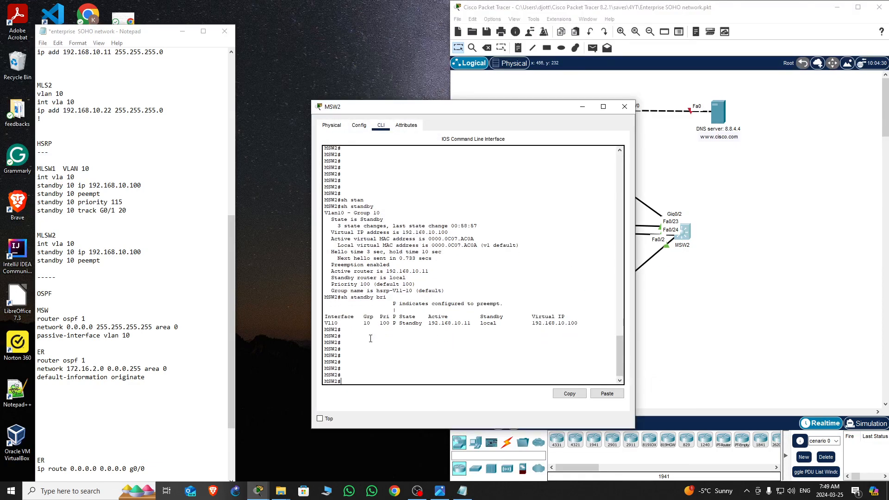
{"action": "type", "text": "conf t"}
{"action": "key", "text": "Return"}
{"action": "key", "text": "Return"}
{"action": "key", "text": "Return"}
{"action": "key", "text": "Return"}
{"action": "key", "text": "Return"}
{"action": "type", "text": "router"}
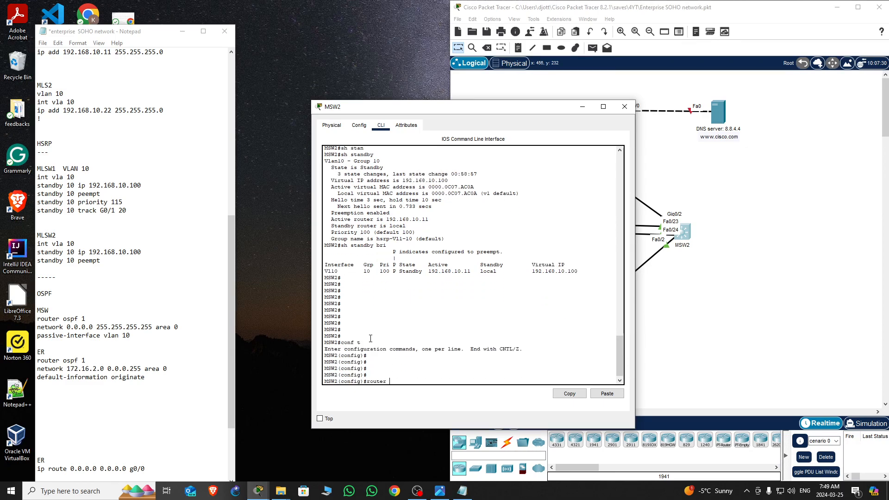
{"action": "type", "text": " os"}
{"action": "key", "text": "Tab"}
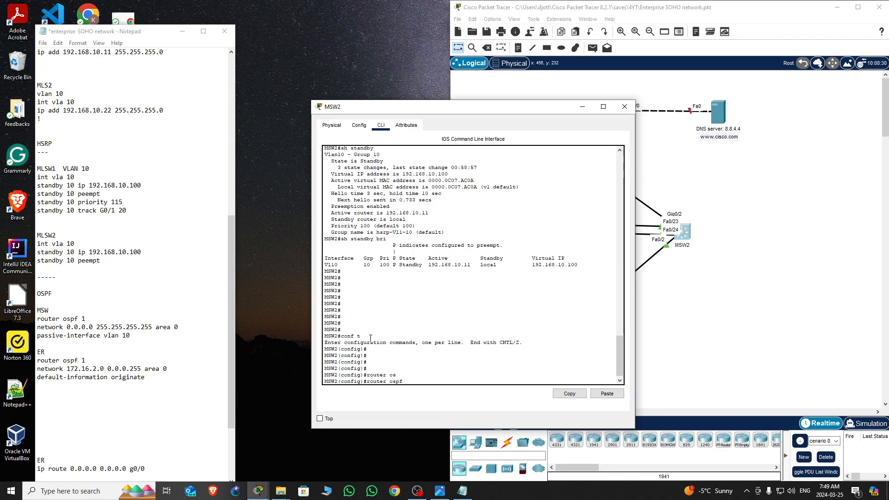
{"action": "type", "text": "1"}
{"action": "key", "text": "Return"}
Add network 0.0.0.0 with wildcard 255.255.255.255 to OSPF area 0 on MSW2
{"action": "type", "text": "net"}
{"action": "key", "text": "Tab"}
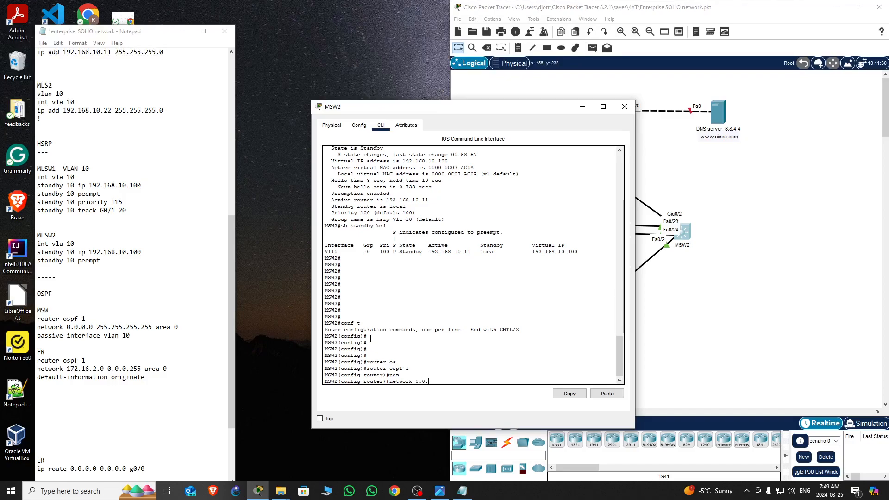
{"action": "type", "text": "2"}
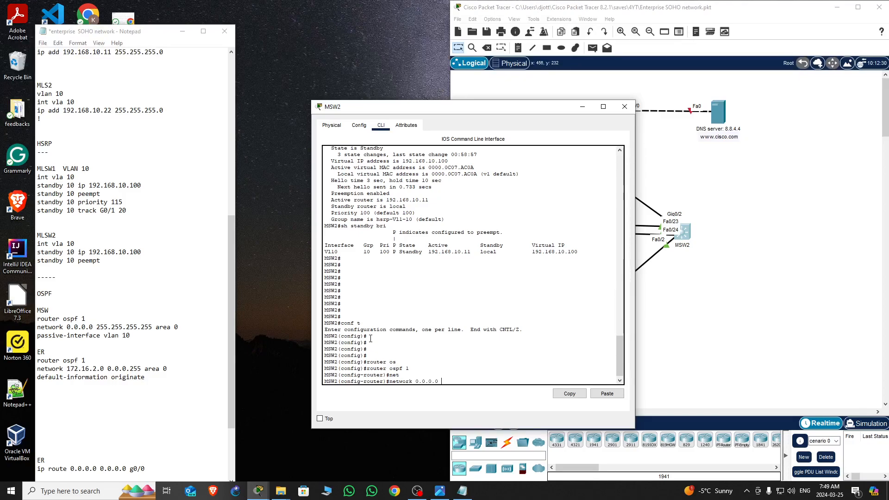
{"action": "type", "text": "55.255.255.255 are"}
{"action": "key", "text": "Tab"}
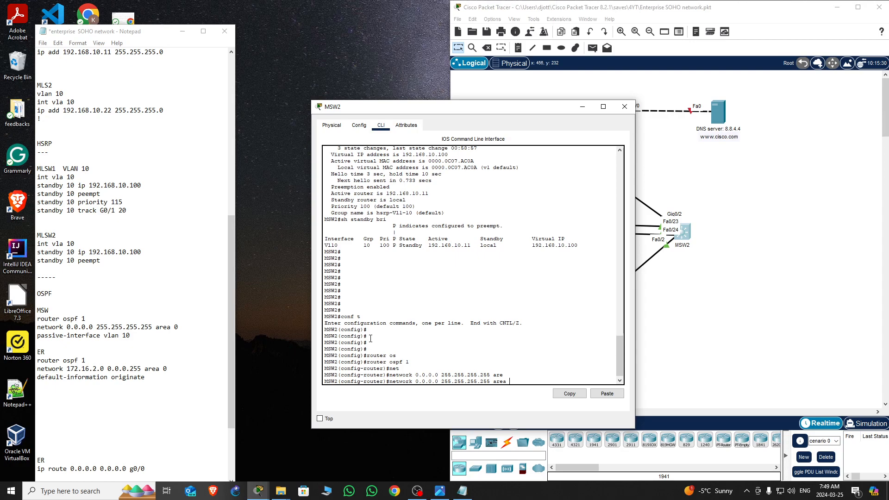
{"action": "type", "text": "0"}
{"action": "key", "text": "Return"}
{"action": "key", "text": "Return"}
{"action": "key", "text": "Return"}
{"action": "key", "text": "Return"}
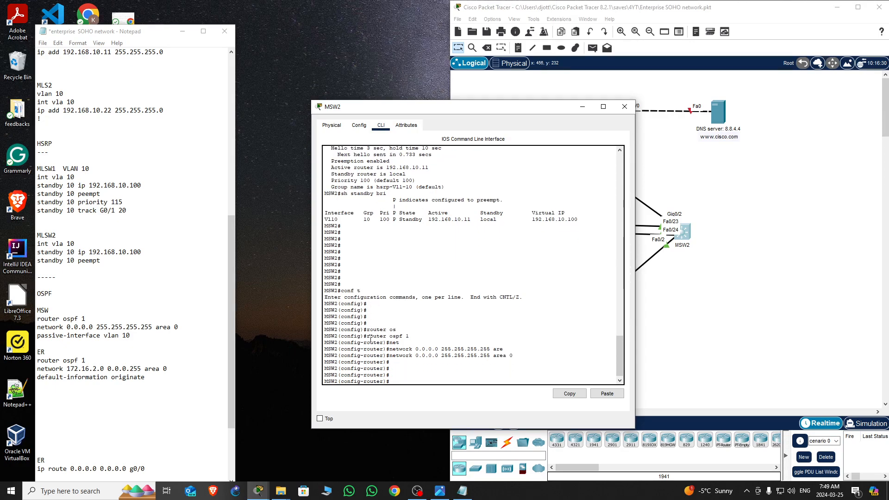
Make interface VLAN 10 passive in MSW2's OSPF process
{"action": "type", "text": "pass"}
{"action": "key", "text": "Tab"}
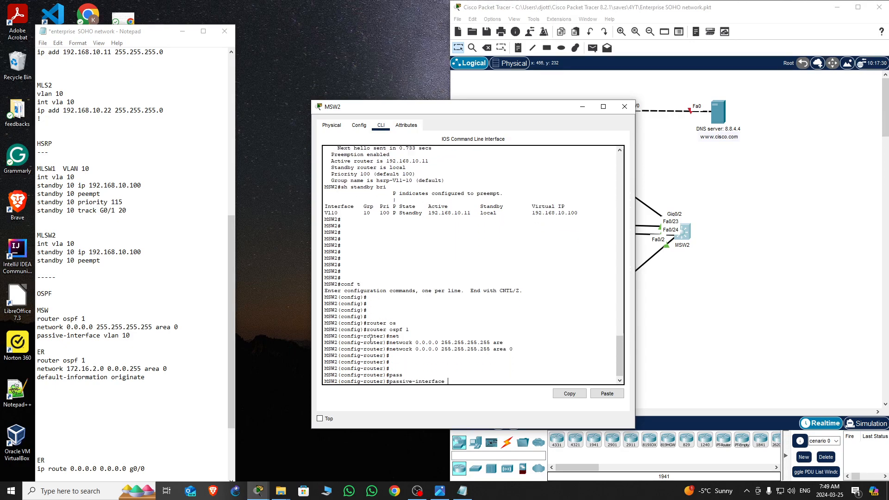
{"action": "type", "text": "vla"}
{"action": "key", "text": "Tab"}
{"action": "type", "text": "10"}
{"action": "key", "text": "Return"}
Leave configuration mode, save MSW2's running configuration with wr, and close the MSW2 window
{"action": "key", "text": "Return"}
{"action": "key", "text": "Return"}
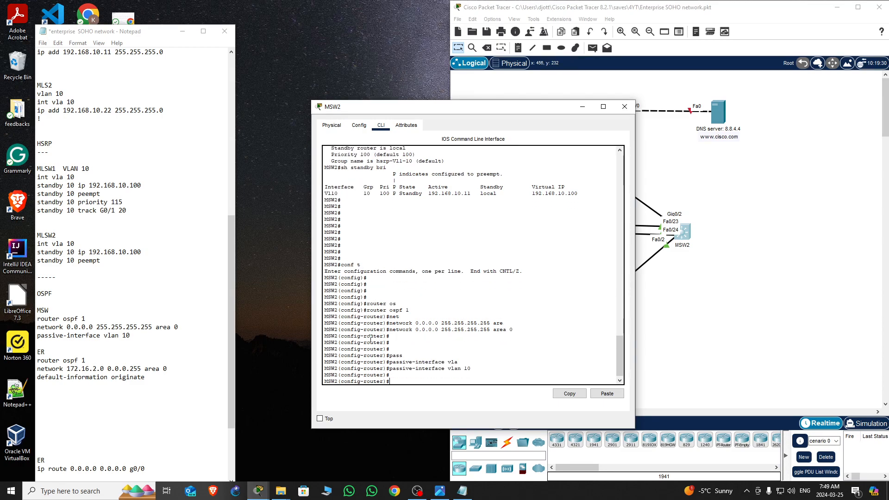
{"action": "key", "text": "ctrl+z"}
{"action": "type", "text": "wr"}
{"action": "key", "text": "Return"}
{"action": "key", "text": "Return"}
{"action": "key", "text": "Return"}
{"action": "key", "text": "Return"}
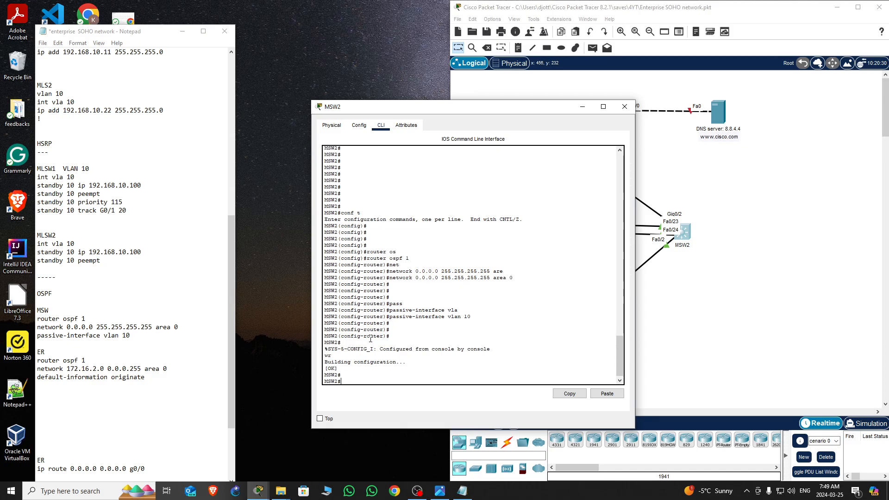
{"action": "left_click", "coordinate": [624, 107]}
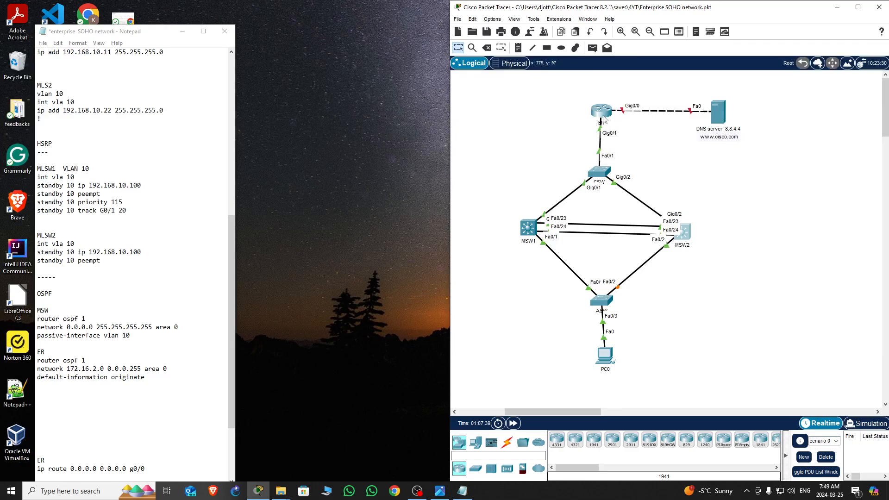
Open the edge router's CLI, enter privileged EXEC mode, and enter global configuration mode
{"action": "mouse_move", "coordinate": [603, 118]}
{"action": "mouse_move", "coordinate": [722, 123]}
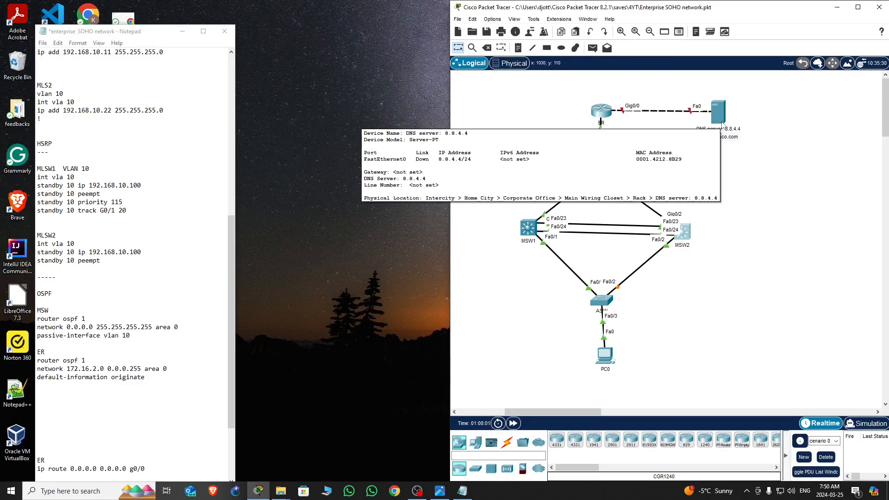
{"action": "left_click", "coordinate": [604, 116]}
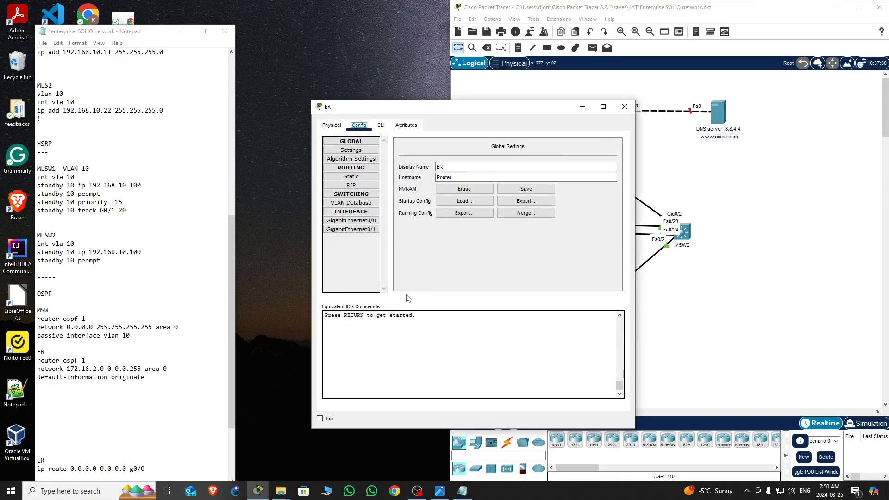
{"action": "left_click", "coordinate": [381, 126]}
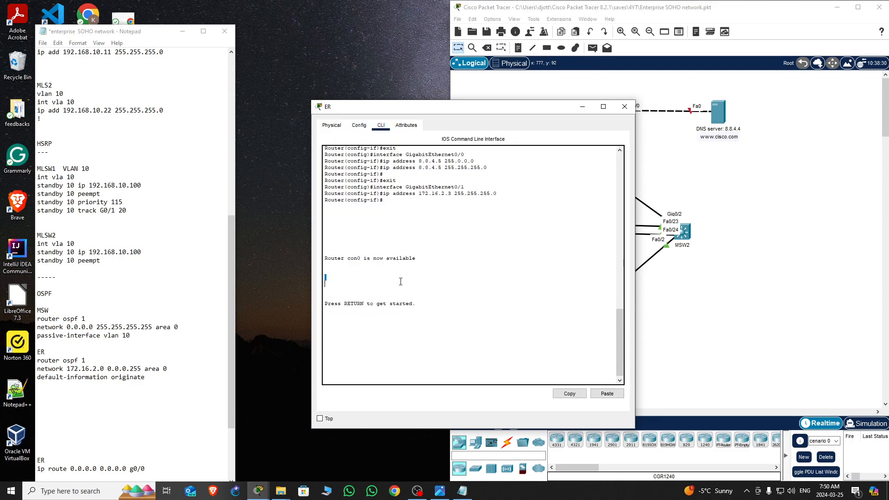
{"action": "key", "text": "Return"}
{"action": "key", "text": "Return"}
{"action": "key", "text": "Return"}
{"action": "key", "text": "Return"}
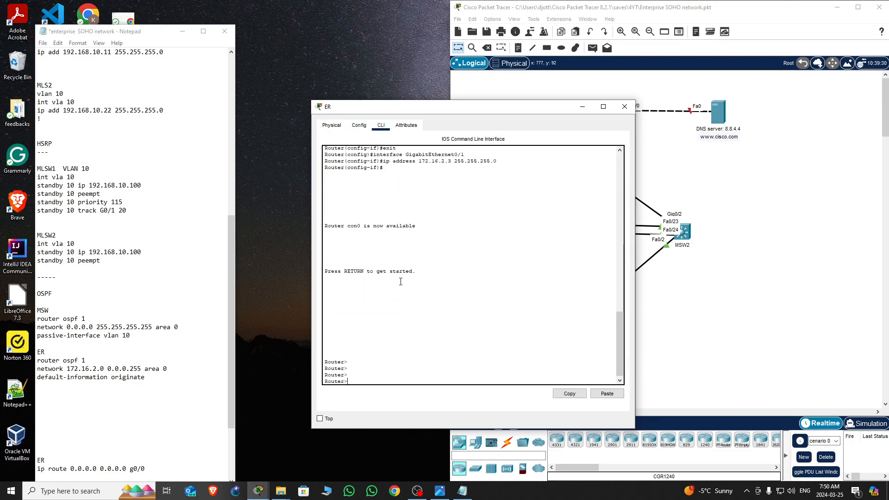
{"action": "type", "text": "en"}
{"action": "key", "text": "Return"}
{"action": "key", "text": "Return"}
{"action": "key", "text": "Return"}
{"action": "key", "text": "Return"}
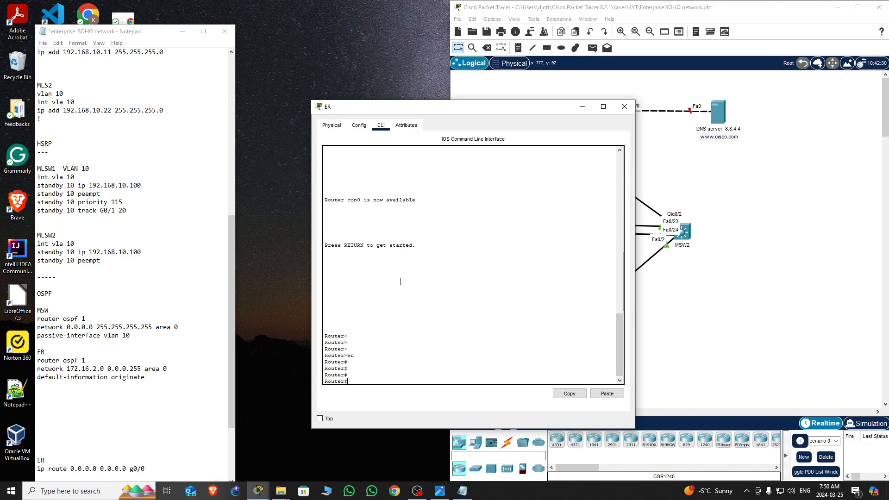
{"action": "type", "text": "onf t"}
{"action": "key", "text": "Return"}
{"action": "key", "text": "Return"}
{"action": "key", "text": "Return"}
{"action": "key", "text": "Return"}
Set the edge router's hostname to ER
{"action": "type", "text": "ho"}
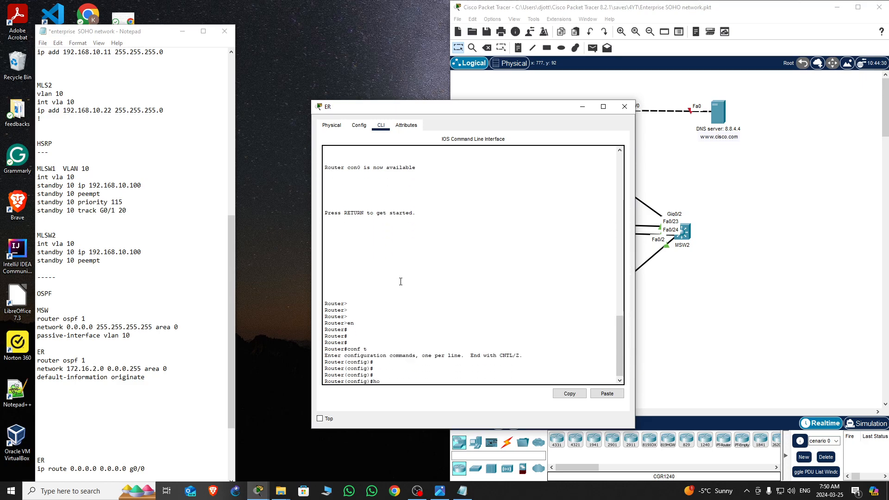
{"action": "type", "text": "s"}
{"action": "key", "text": "Tab"}
{"action": "type", "text": "ER"}
{"action": "key", "text": "Return"}
{"action": "key", "text": "Return"}
{"action": "key", "text": "Return"}
{"action": "key", "text": "Return"}
{"action": "key", "text": "Return"}
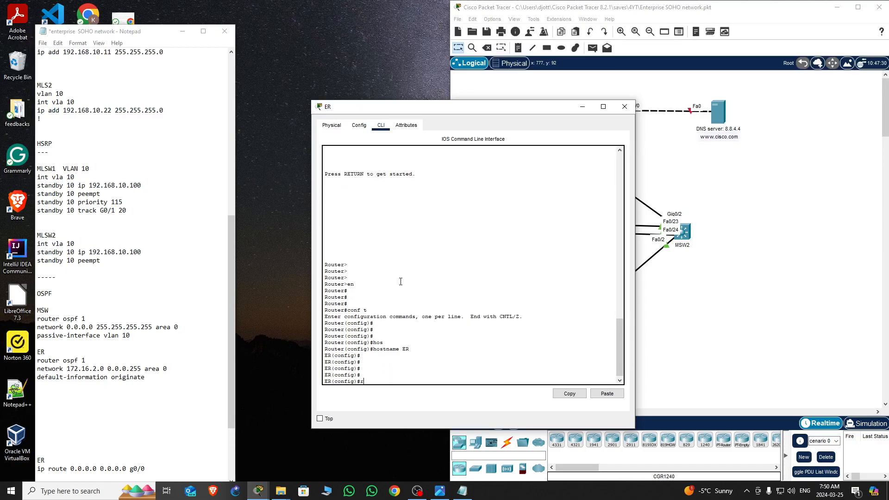
Start OSPF process 1 on ER
{"action": "type", "text": "router os"}
{"action": "key", "text": "Tab"}
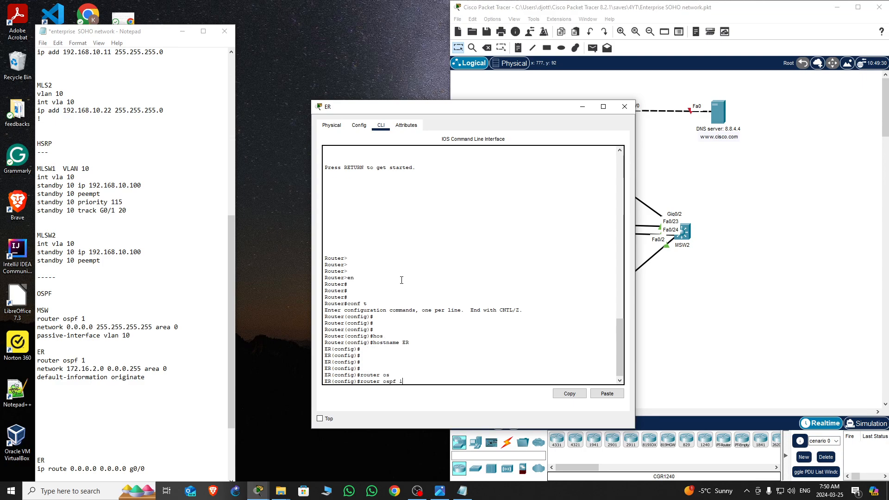
{"action": "type", "text": "1"}
{"action": "key", "text": "Return"}
Add network 172.16.2.0 with wildcard 0.0.0.255 to OSPF area 0 on ER
{"action": "type", "text": "net"}
{"action": "key", "text": "Tab"}
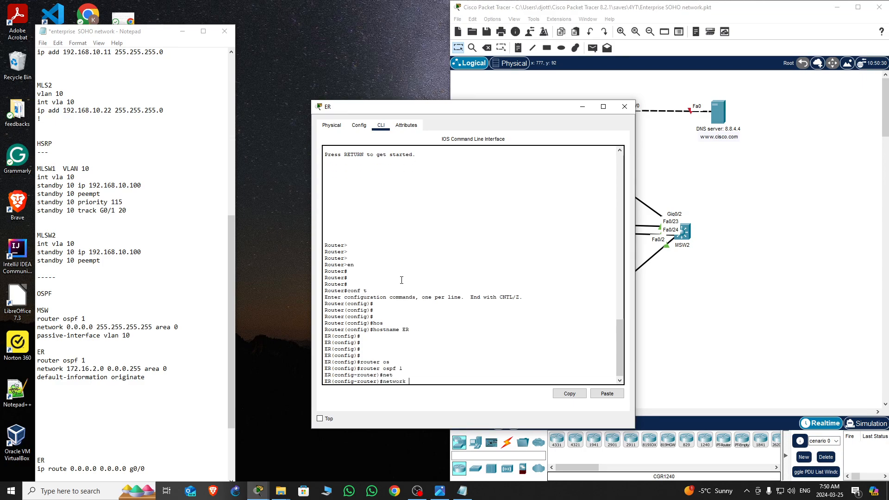
{"action": "type", "text": "172.16.2.0 0.0.0.255 are"}
{"action": "key", "text": "Tab"}
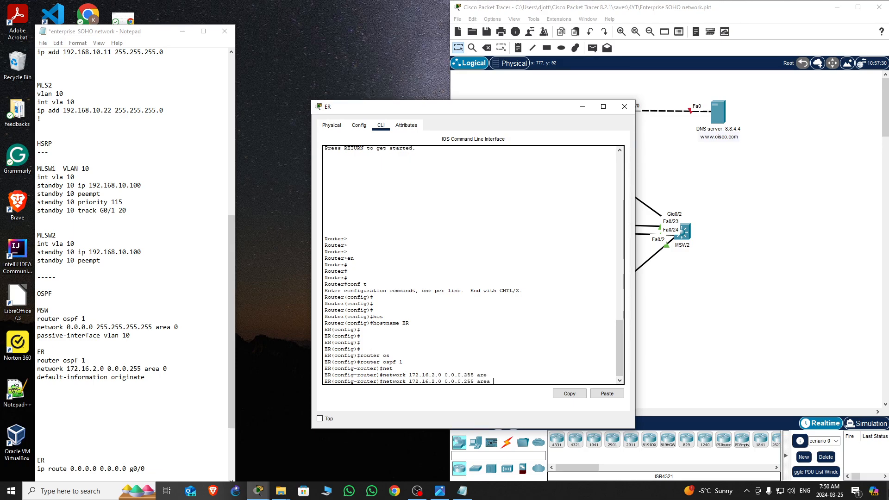
{"action": "type", "text": "0"}
{"action": "key", "text": "Return"}
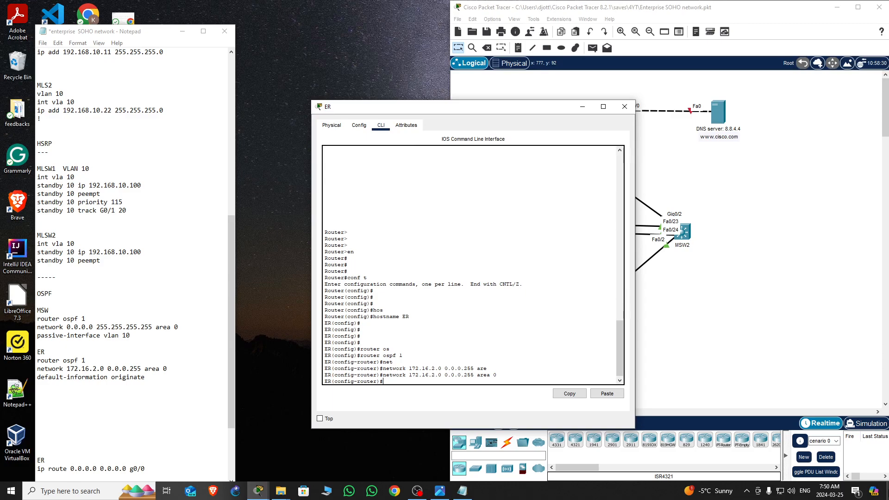
Leave configuration mode and save ER's running configuration with wr
{"action": "key", "text": "Return"}
{"action": "key", "text": "Return"}
{"action": "key", "text": "ctrl+z"}
{"action": "key", "text": "Return"}
{"action": "key", "text": "Return"}
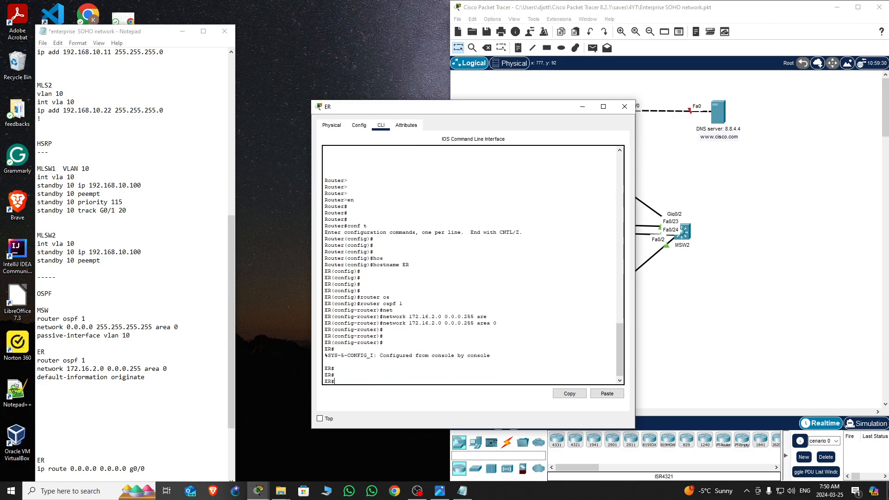
{"action": "type", "text": "wr"}
{"action": "key", "text": "Return"}
{"action": "key", "text": "Return"}
{"action": "key", "text": "Return"}
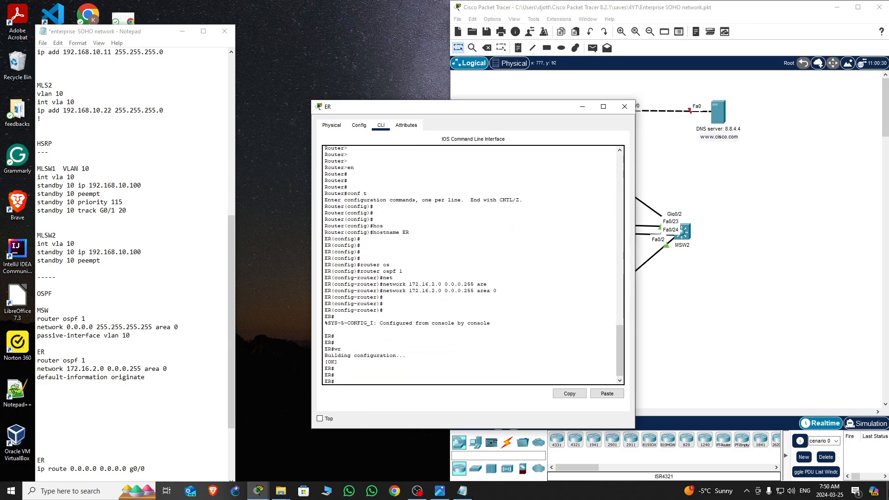
{"action": "key", "text": "Return"}
{"action": "key", "text": "Return"}
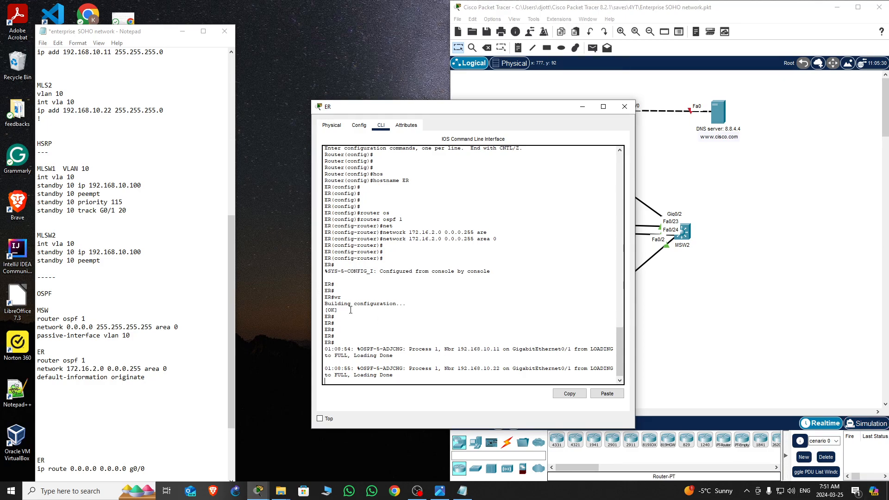
Display ER's IP routing table to check the OSPF-learned routes
{"action": "left_click", "coordinate": [473, 365]}
{"action": "key", "text": "Return"}
{"action": "key", "text": "Return"}
{"action": "key", "text": "Return"}
{"action": "key", "text": "Return"}
{"action": "key", "text": "Return"}
{"action": "type", "text": "sh"}
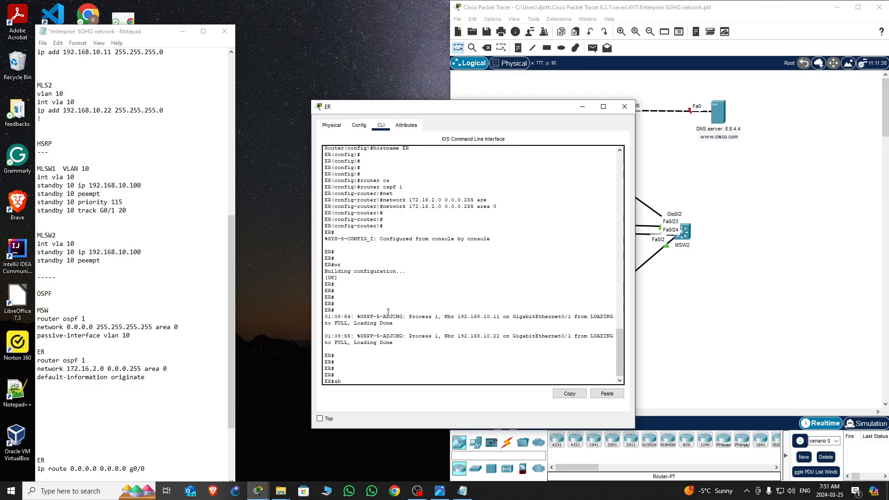
{"action": "type", "text": " ip route"}
{"action": "key", "text": "Return"}
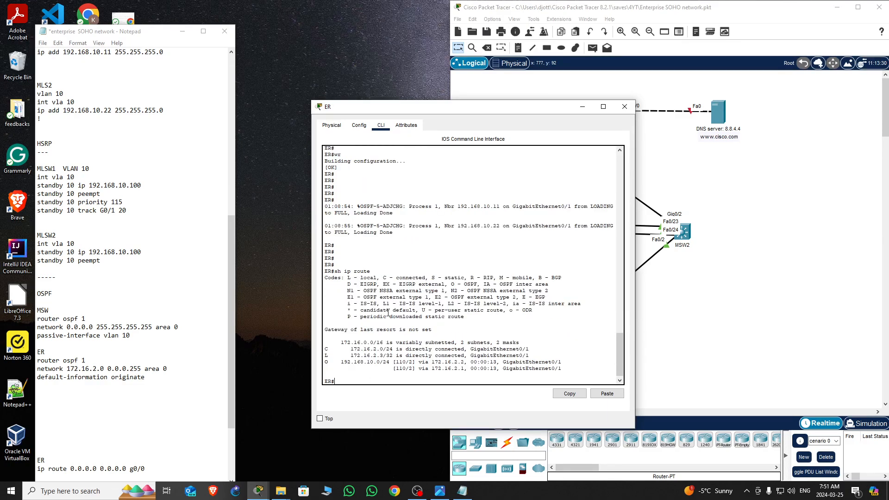
{"action": "key", "text": "Return"}
{"action": "key", "text": "Return"}
{"action": "key", "text": "Return"}
{"action": "key", "text": "Return"}
{"action": "key", "text": "Return"}
{"action": "key", "text": "Return"}
{"action": "key", "text": "Return"}
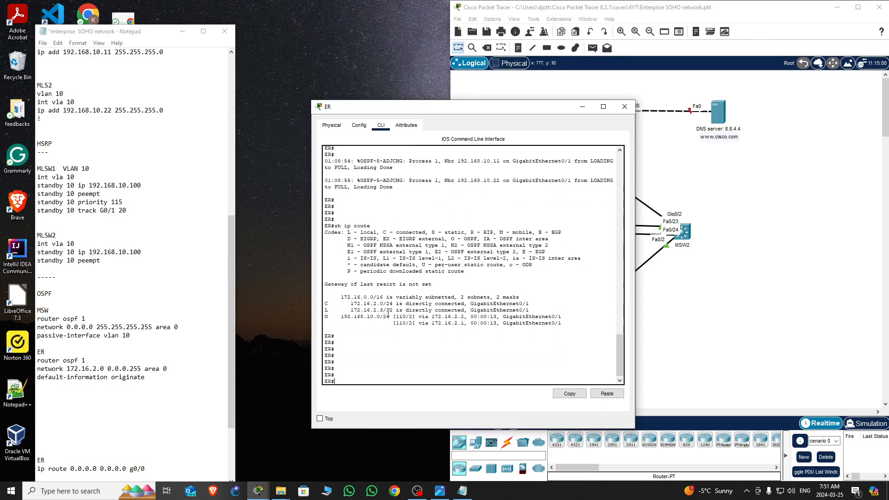
{"action": "key", "text": "Return"}
{"action": "key", "text": "Return"}
{"action": "key", "text": "Return"}
{"action": "key", "text": "Return"}
{"action": "key", "text": "Return"}
{"action": "key", "text": "Return"}
{"action": "key", "text": "Return"}
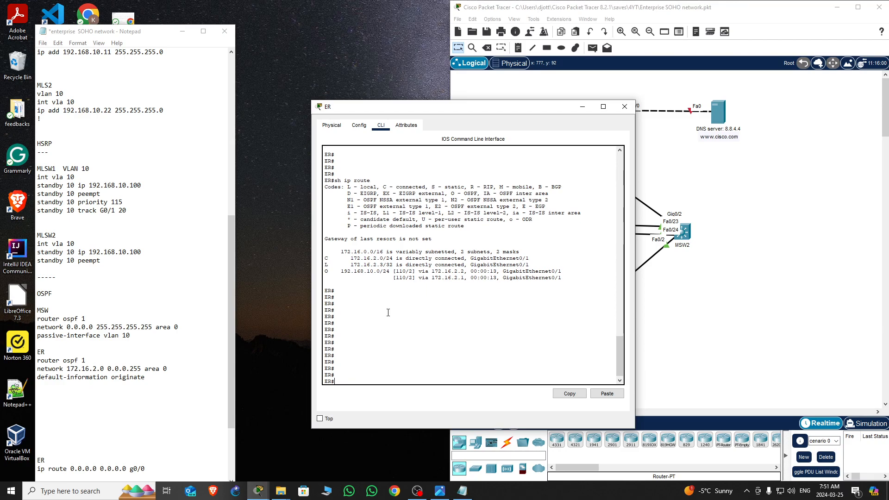
Close ER's window, open PC0's command prompt, and ping 172.16.2.3 again
{"action": "left_click", "coordinate": [625, 108]}
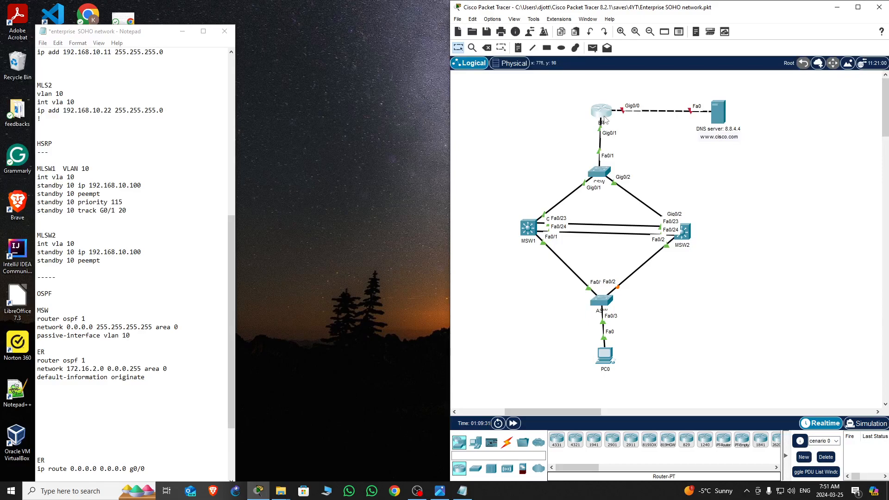
{"action": "left_click", "coordinate": [604, 355]}
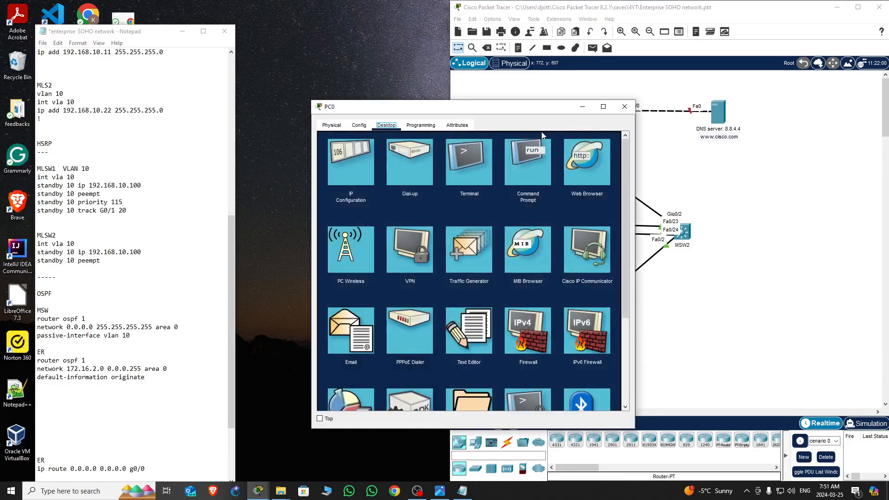
{"action": "left_click_drag", "start_coordinate": [505, 109], "coordinate": [212, 124]}
{"action": "left_click", "coordinate": [226, 170]}
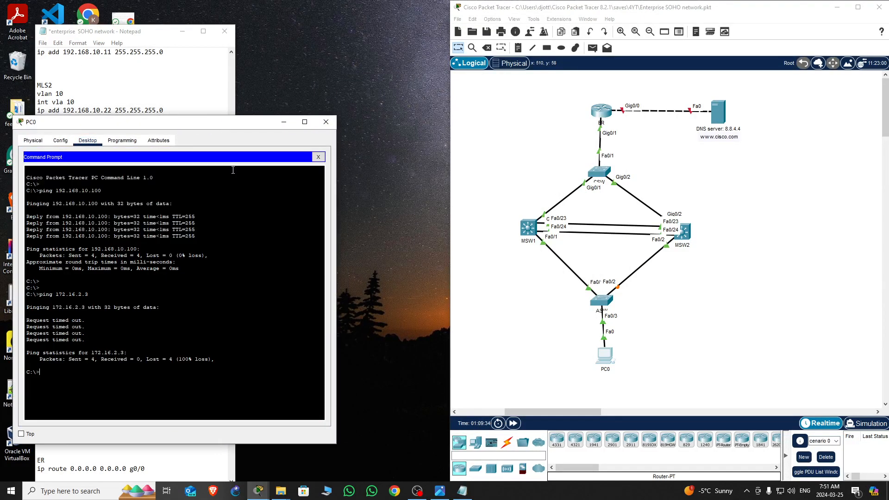
{"action": "key", "text": "Up"}
{"action": "key", "text": "Return"}
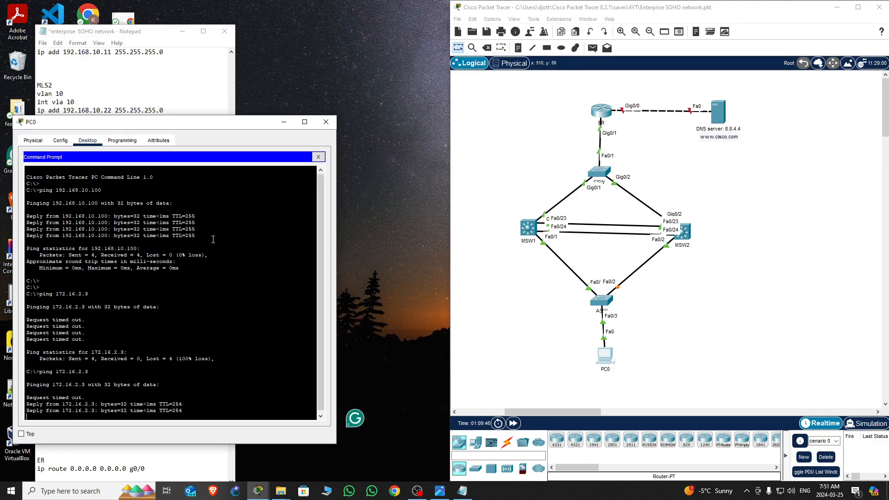
{"action": "key", "text": "Return"}
{"action": "key", "text": "Return"}
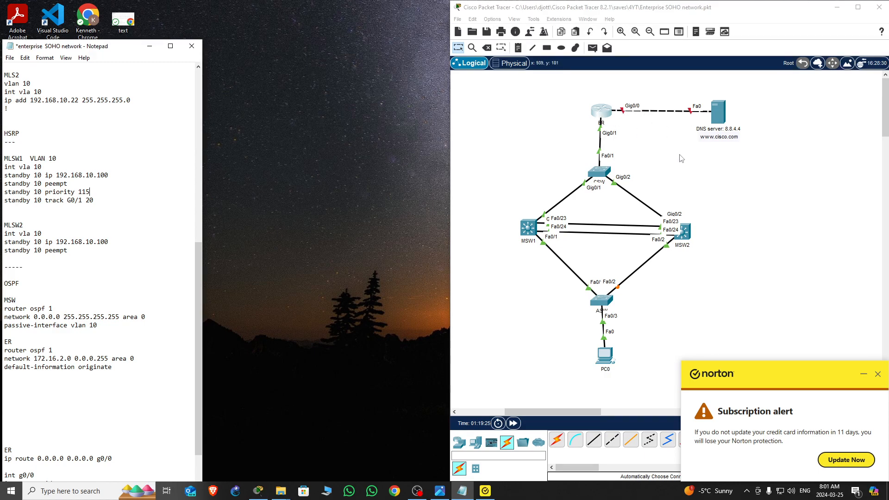
Dismiss the pop-up notification, reopen ER's CLI, and display the brief interface IP summary
{"action": "left_click", "coordinate": [684, 169]}
{"action": "left_click", "coordinate": [878, 374]}
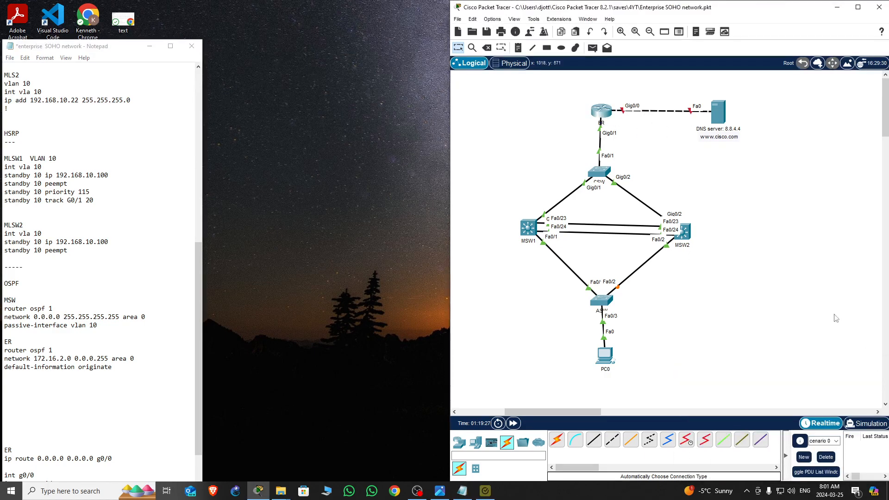
{"action": "left_click", "coordinate": [605, 117]}
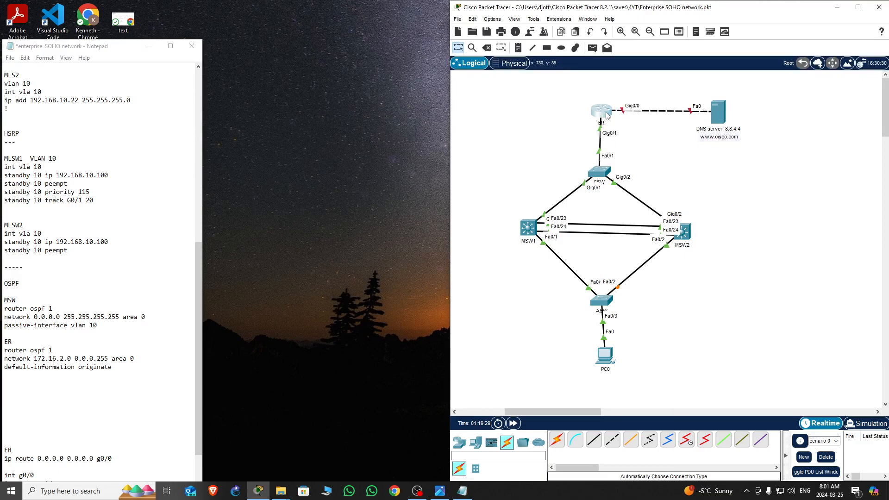
{"action": "left_click", "coordinate": [369, 280]}
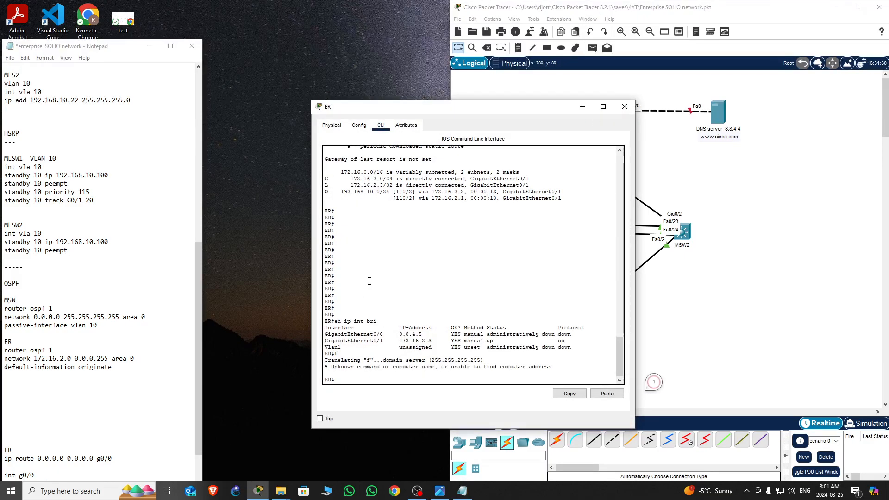
{"action": "key", "text": "Return"}
{"action": "key", "text": "Return"}
{"action": "key", "text": "Return"}
{"action": "key", "text": "Return"}
{"action": "key", "text": "Return"}
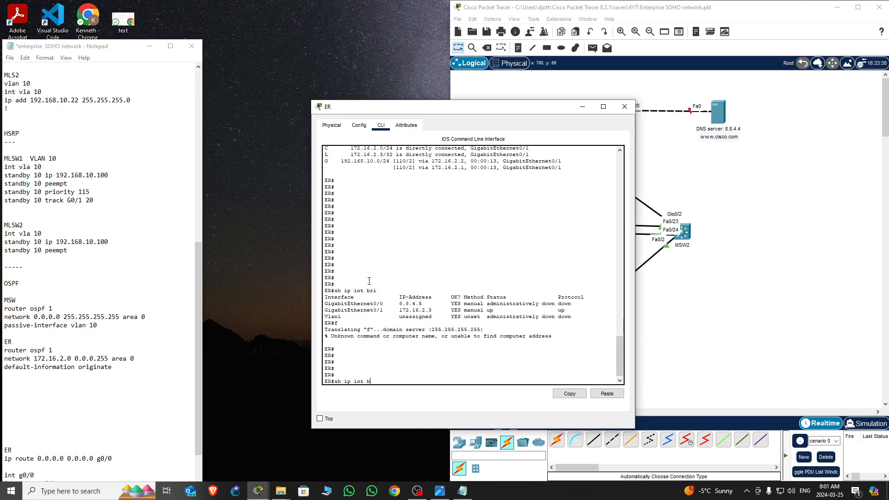
{"action": "key", "text": "Return"}
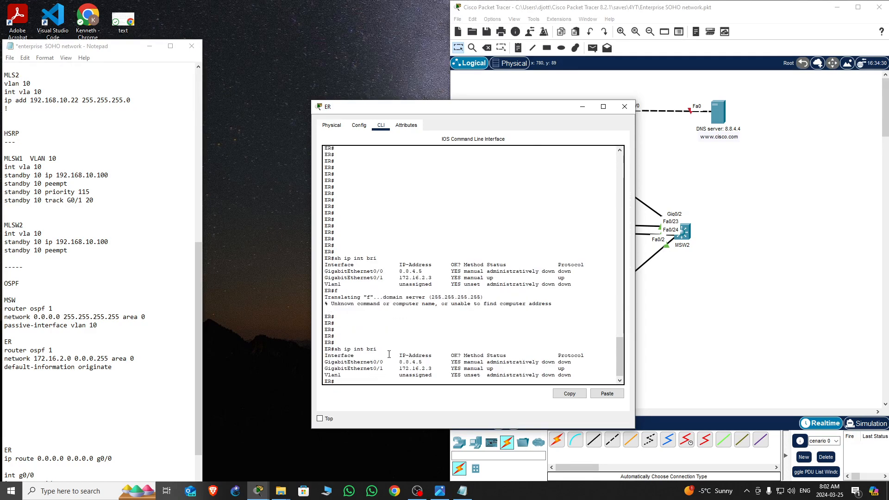
{"action": "triple_click", "coordinate": [378, 362]}
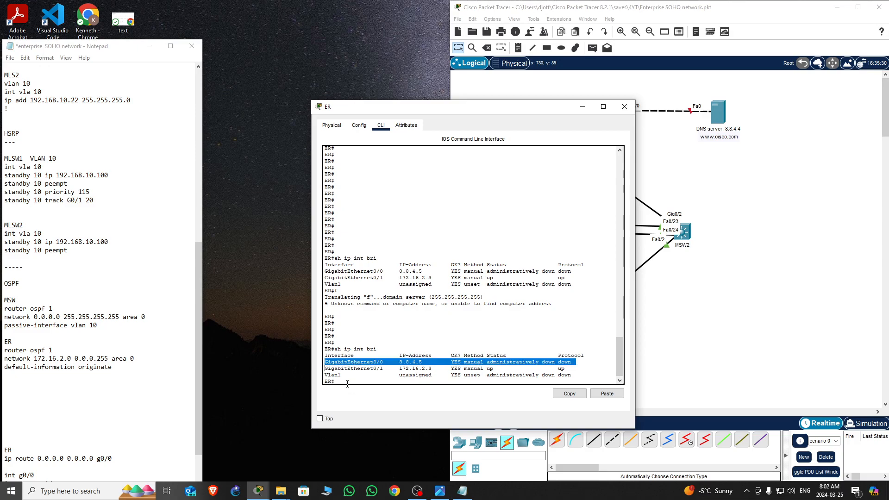
{"action": "left_click", "coordinate": [347, 381]}
{"action": "key", "text": "Return"}
{"action": "key", "text": "Return"}
{"action": "key", "text": "Return"}
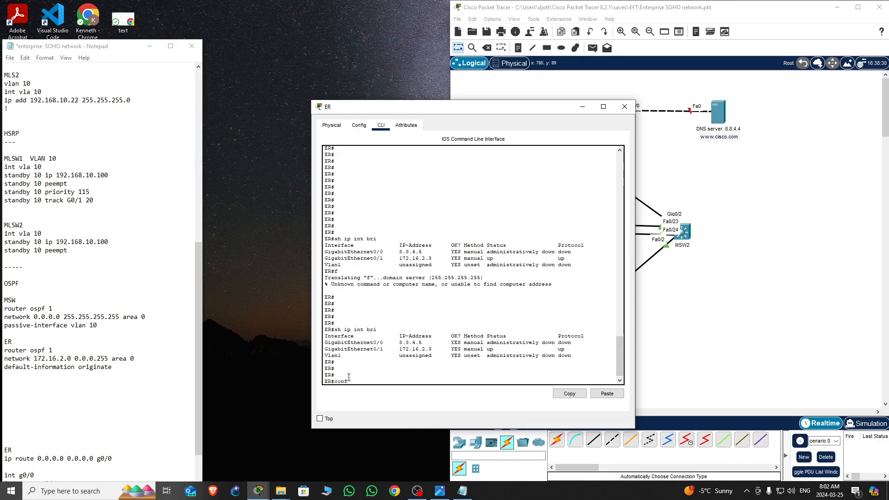
Enter global configuration mode on ER
{"action": "type", "text": "conf t"}
{"action": "key", "text": "Return"}
{"action": "key", "text": "Return"}
{"action": "key", "text": "Return"}
{"action": "key", "text": "Return"}
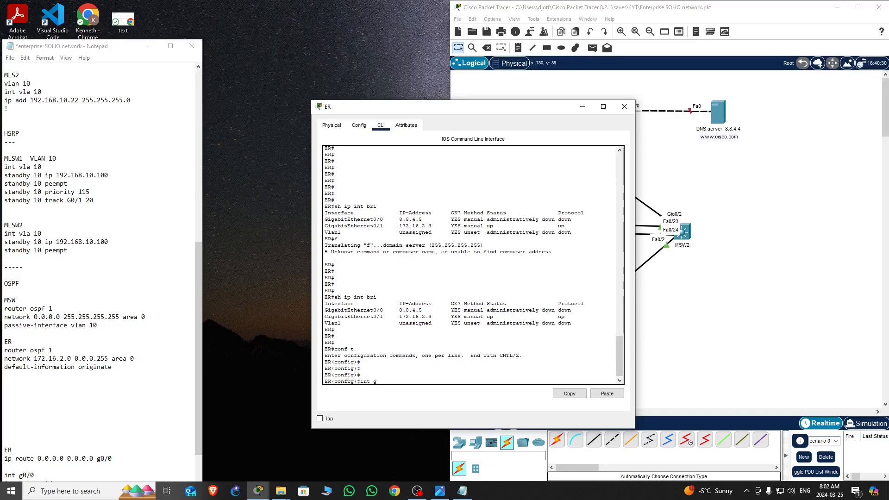
Enable ER's GigabitEthernet0/0 interface with no shutdown
{"action": "type", "text": "int g0/0"}
{"action": "key", "text": "Return"}
{"action": "key", "text": "Return"}
{"action": "key", "text": "Return"}
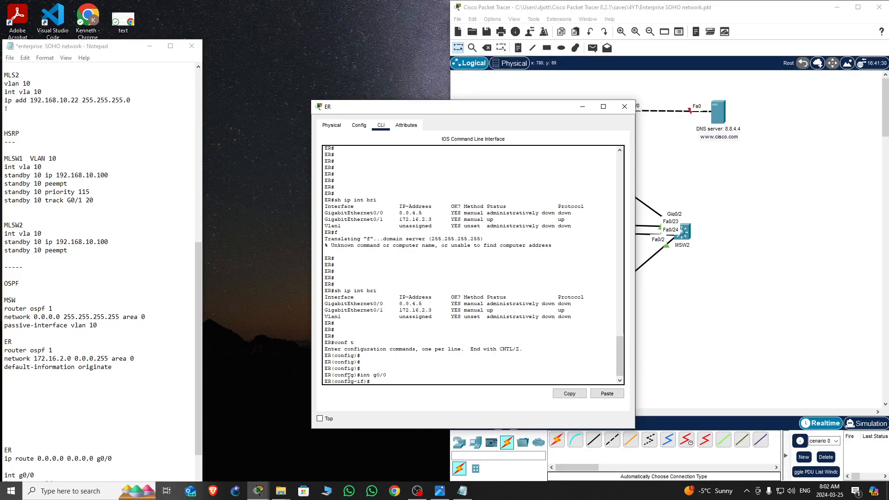
{"action": "type", "text": "no shut"}
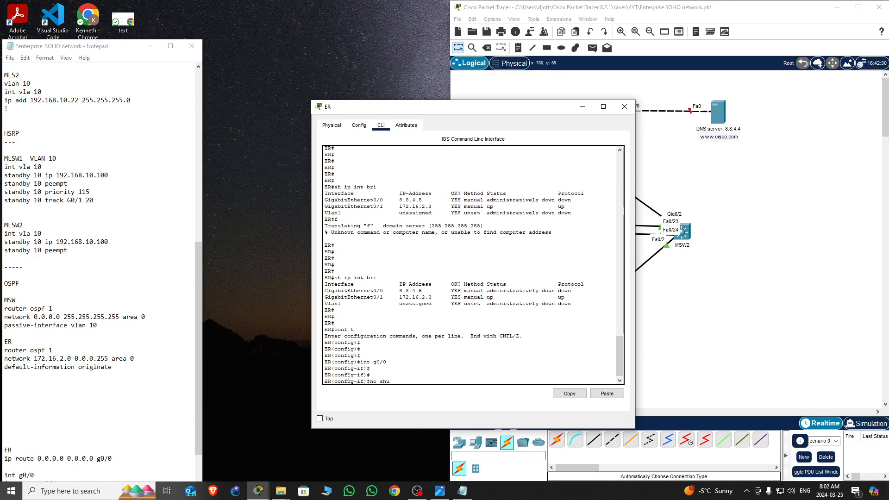
{"action": "key", "text": "Return"}
{"action": "key", "text": "Return"}
{"action": "key", "text": "Return"}
{"action": "key", "text": "Return"}
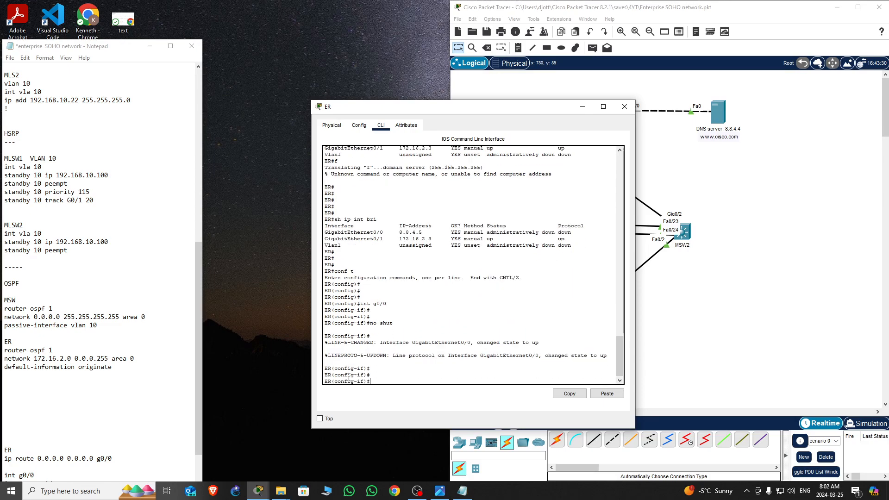
Exit configuration mode and save ER's running configuration with wr
{"action": "key", "text": "ctrl+z"}
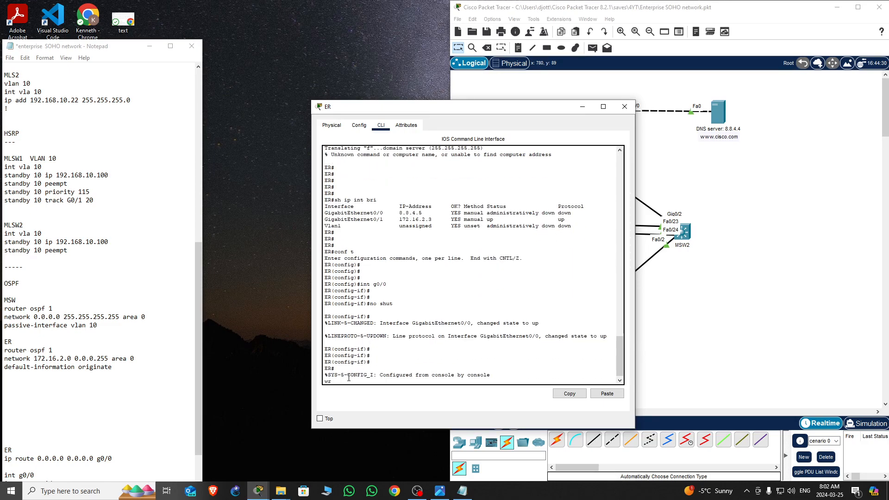
{"action": "type", "text": "wr"}
{"action": "key", "text": "Return"}
{"action": "key", "text": "Return"}
{"action": "key", "text": "Return"}
{"action": "key", "text": "Return"}
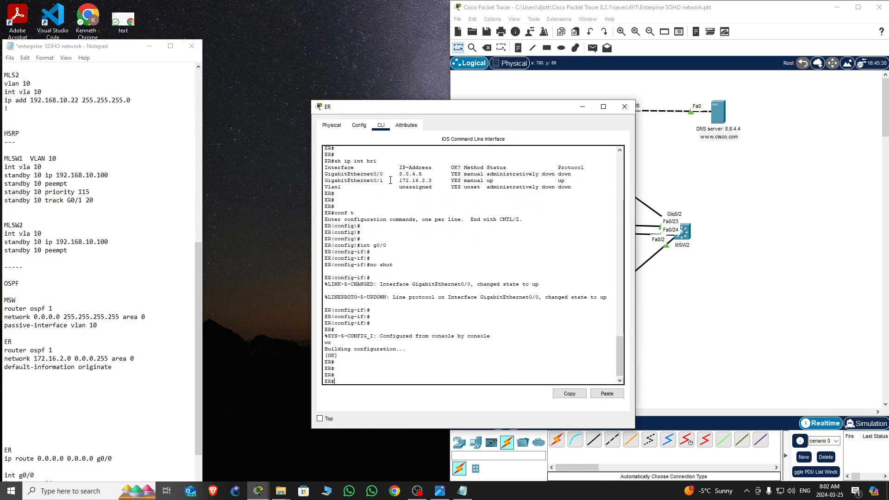
Move ER's window aside, open PC0's command prompt, and ping 8.8.4.5
{"action": "left_click_drag", "start_coordinate": [549, 110], "coordinate": [338, 103]}
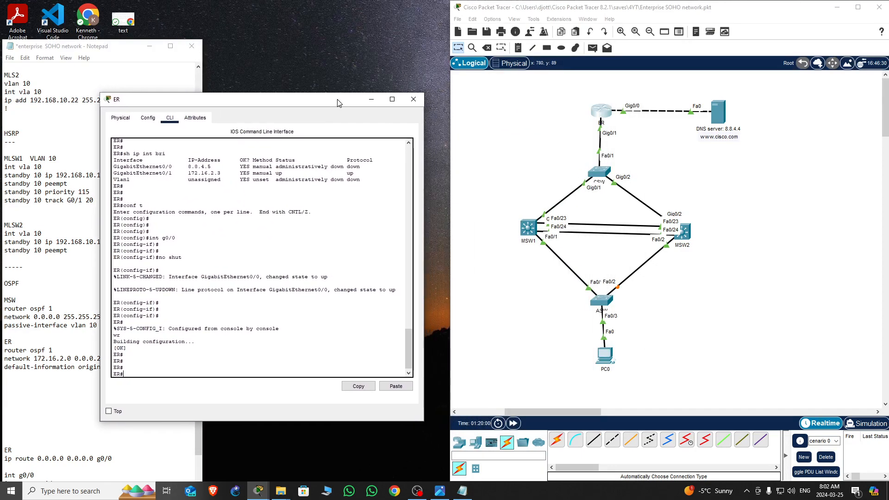
{"action": "left_click", "coordinate": [604, 356]}
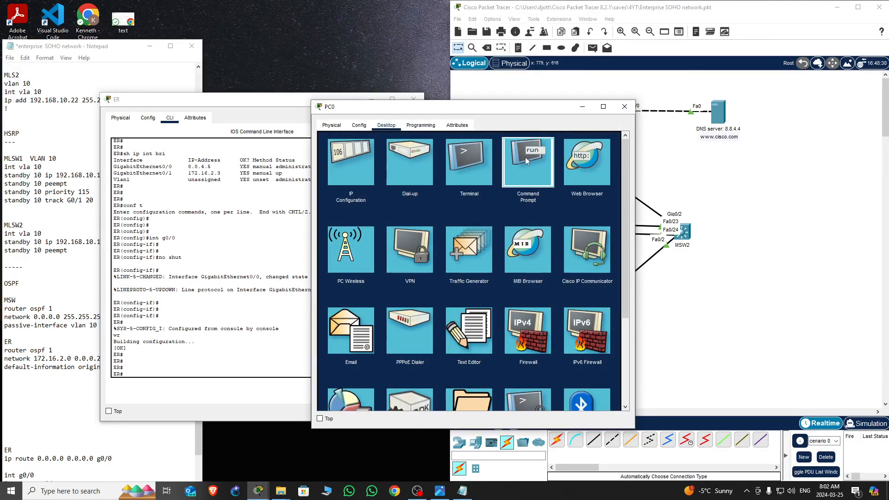
{"action": "left_click", "coordinate": [525, 157]}
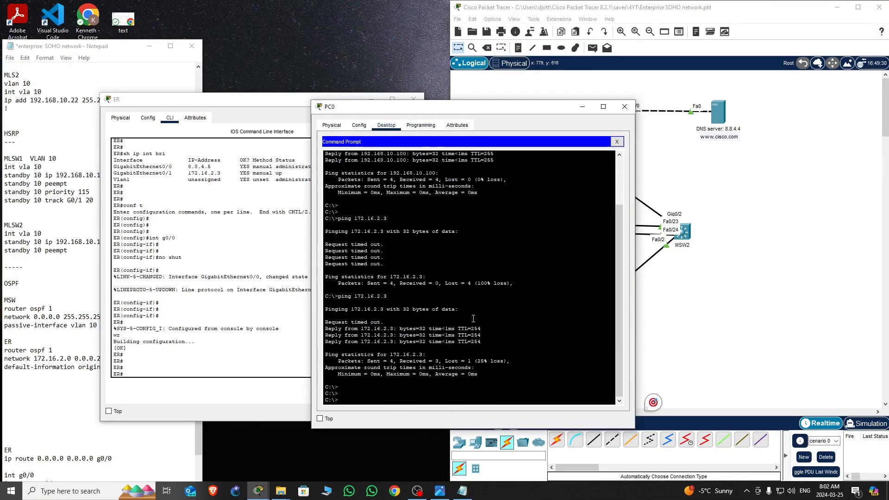
{"action": "key", "text": "Up"}
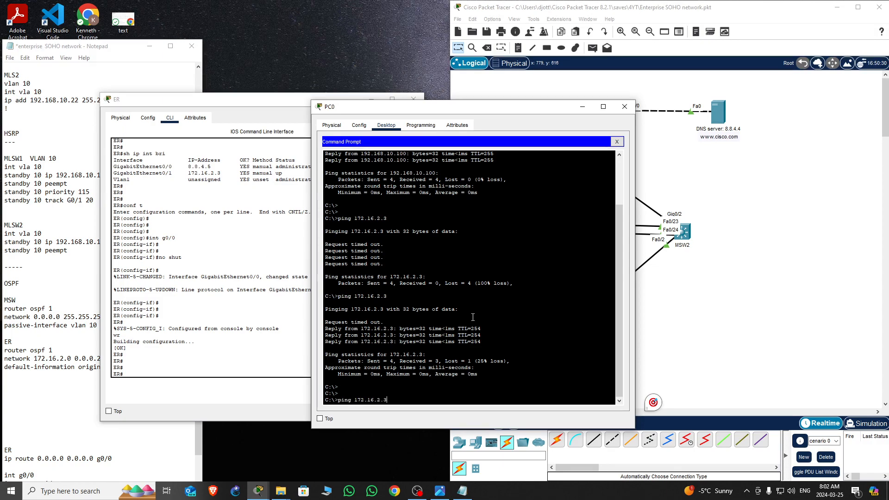
{"action": "key", "text": "BackSpace"}
{"action": "key", "text": "BackSpace"}
{"action": "key", "text": "BackSpace"}
{"action": "key", "text": "BackSpace"}
{"action": "key", "text": "BackSpace"}
{"action": "key", "text": "BackSpace"}
{"action": "key", "text": "BackSpace"}
{"action": "key", "text": "BackSpace"}
{"action": "key", "text": "BackSpace"}
{"action": "key", "text": "BackSpace"}
{"action": "type", "text": "8.8.4.5"}
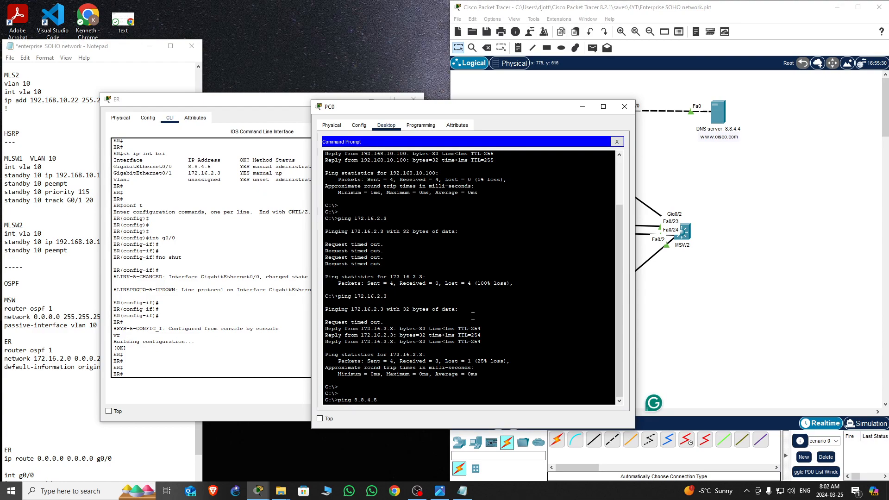
{"action": "key", "text": "Return"}
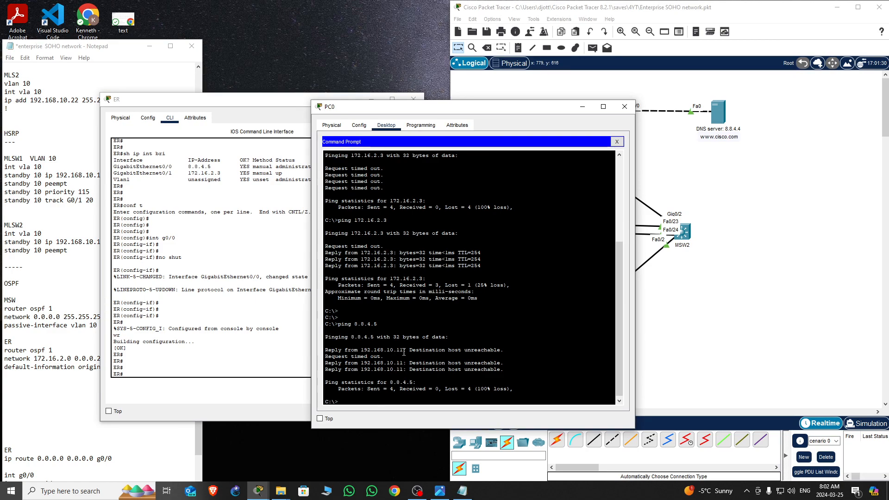
Highlight the source address of the unreachable replies and close PC0's window
{"action": "left_click_drag", "start_coordinate": [404, 352], "coordinate": [367, 350]}
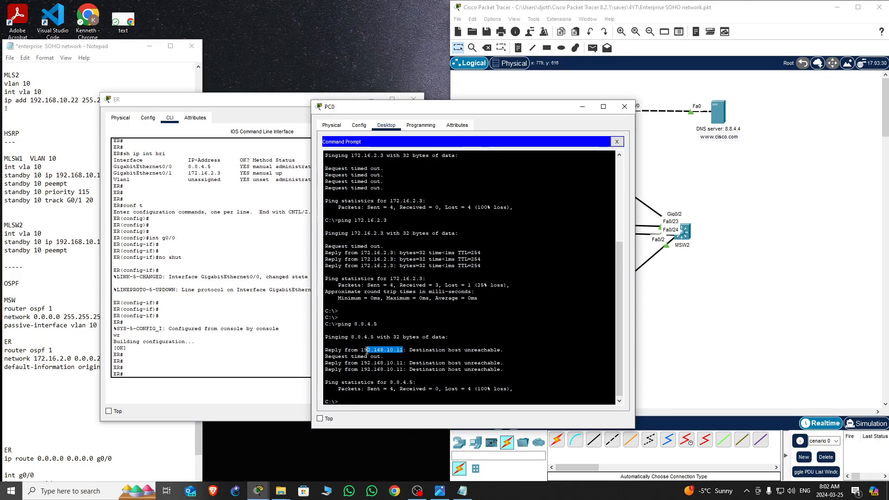
{"action": "left_click_drag", "start_coordinate": [553, 107], "coordinate": [284, 274]}
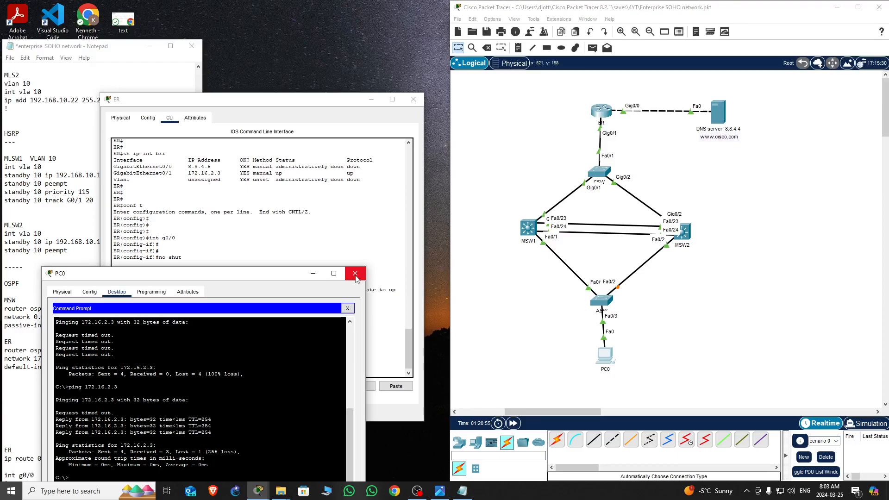
{"action": "left_click_drag", "start_coordinate": [297, 276], "coordinate": [332, 207]}
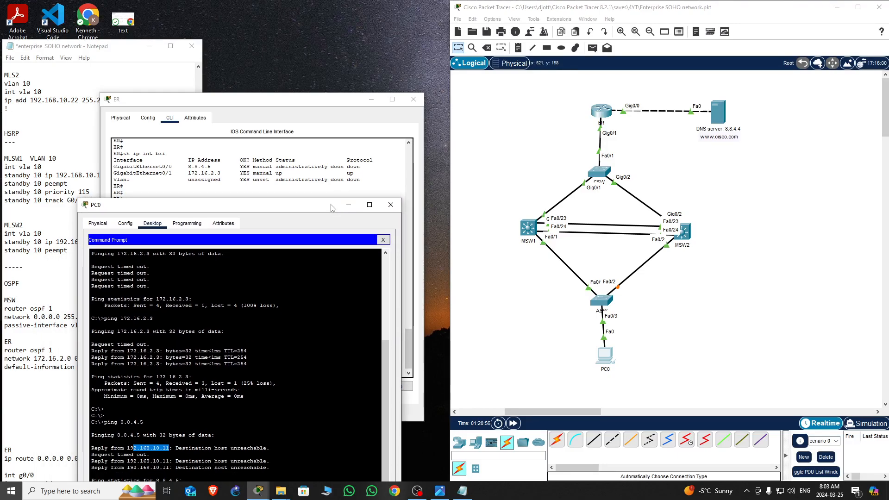
{"action": "left_click", "coordinate": [390, 204]}
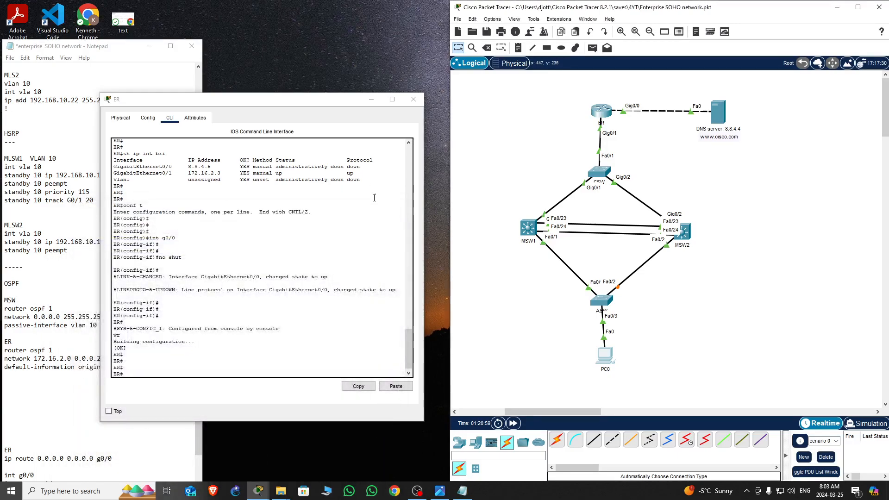
Return to ER's CLI and re-enter global configuration mode
{"action": "left_click", "coordinate": [250, 348]}
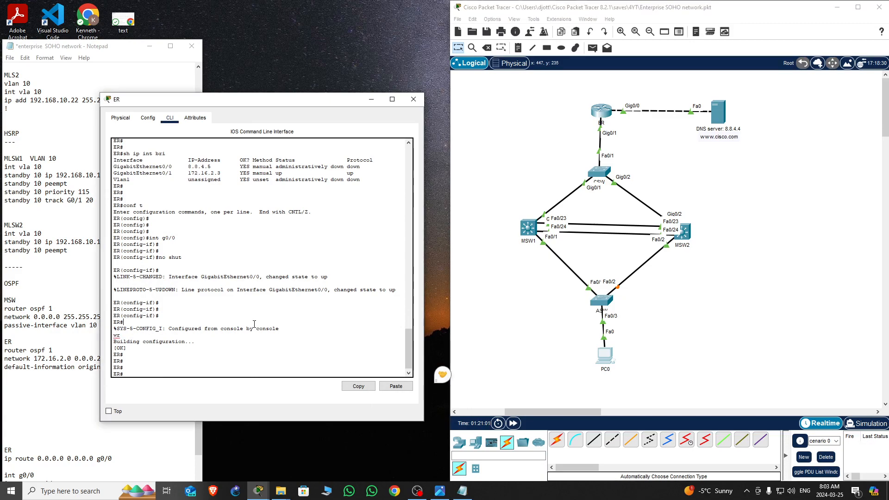
{"action": "key", "text": "Return"}
{"action": "key", "text": "Return"}
{"action": "key", "text": "Return"}
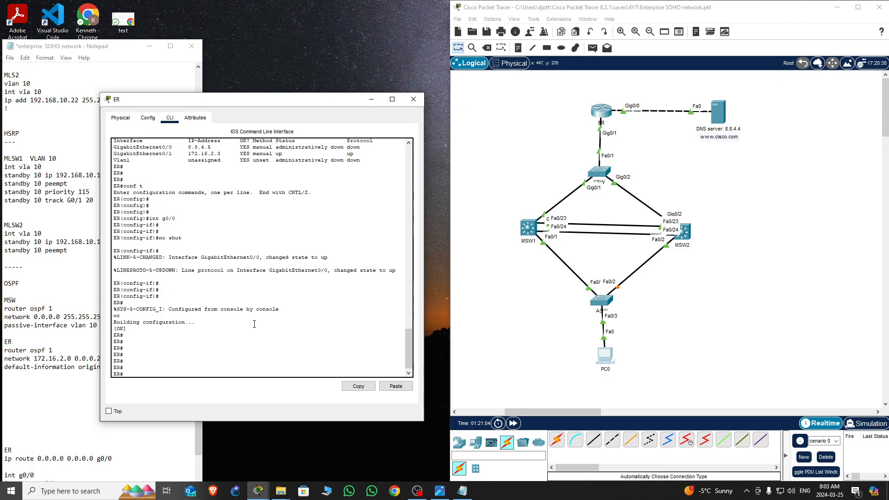
{"action": "type", "text": "conf t"}
{"action": "key", "text": "Return"}
{"action": "key", "text": "Return"}
{"action": "key", "text": "Return"}
{"action": "key", "text": "Return"}
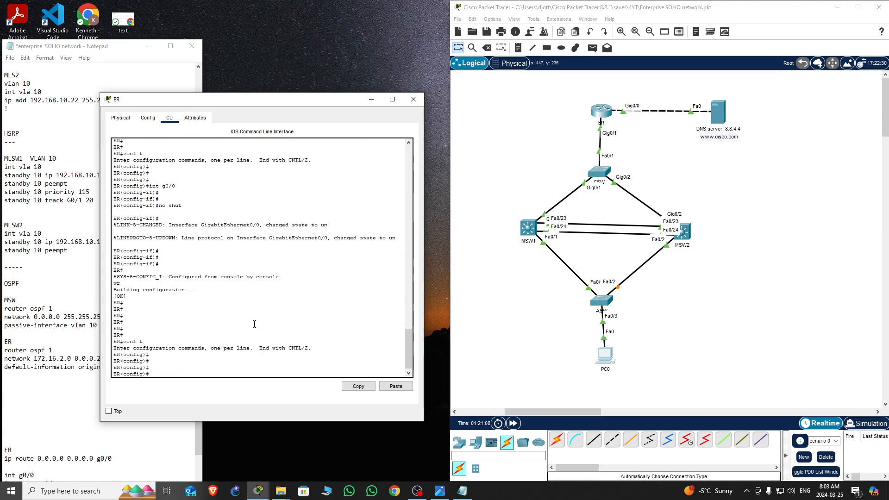
Add a default static route 0.0.0.0 0.0.0.0 out interface g0/0 on ER
{"action": "type", "text": "ip route 0.0.0.0 0.0.0.0"}
{"action": "left_click_drag", "start_coordinate": [201, 374], "coordinate": [178, 374]}
{"action": "left_click_drag", "start_coordinate": [238, 376], "coordinate": [205, 373]}
{"action": "left_click", "coordinate": [208, 377]}
{"action": "left_click", "coordinate": [244, 375]}
{"action": "left_click_drag", "start_coordinate": [202, 374], "coordinate": [177, 374]}
{"action": "left_click", "coordinate": [227, 375]}
{"action": "left_click_drag", "start_coordinate": [227, 375], "coordinate": [204, 377]}
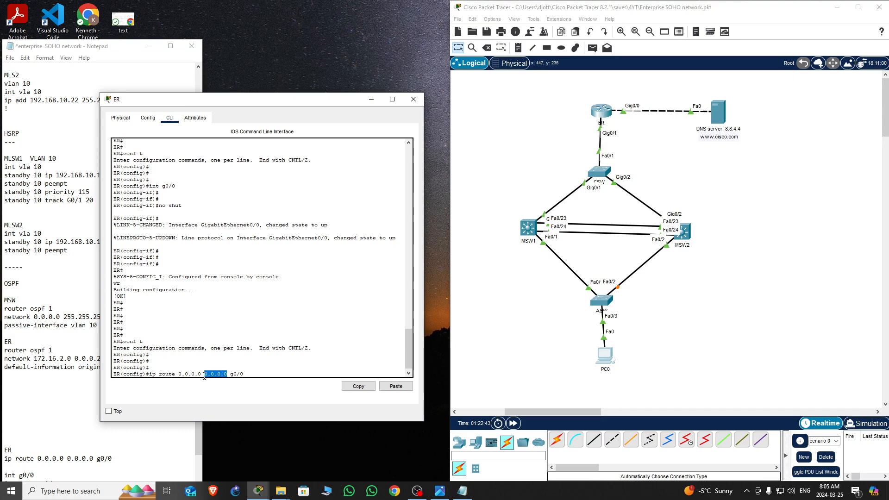
{"action": "left_click", "coordinate": [244, 374]}
{"action": "key", "text": "Return"}
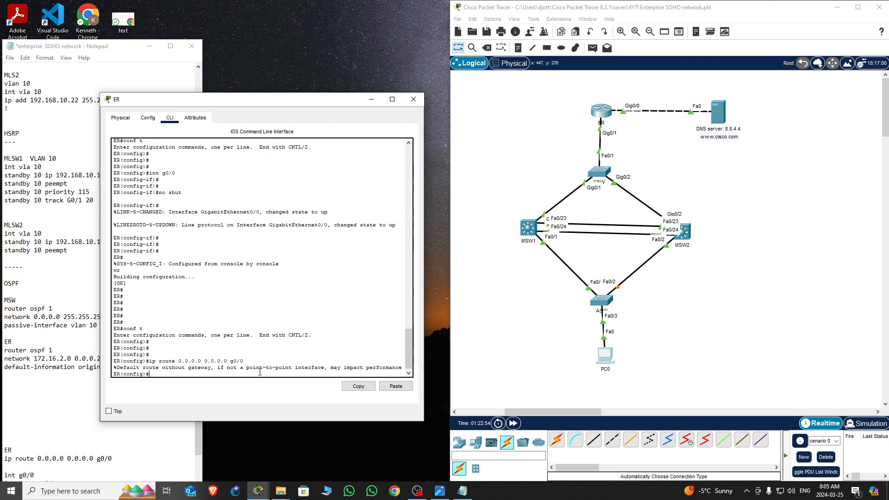
Enter OSPF process 1 on ER and configure default-information originate
{"action": "key", "text": "Return"}
{"action": "key", "text": "Return"}
{"action": "key", "text": "Return"}
{"action": "key", "text": "Return"}
{"action": "key", "text": "Return"}
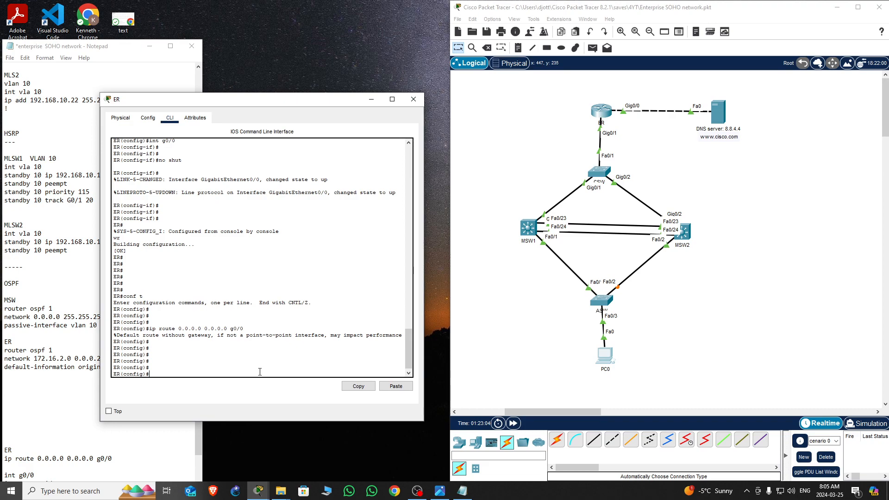
{"action": "type", "text": "router ospf 1"}
{"action": "key", "text": "Return"}
{"action": "key", "text": "Return"}
{"action": "key", "text": "Return"}
{"action": "key", "text": "Return"}
{"action": "key", "text": "Return"}
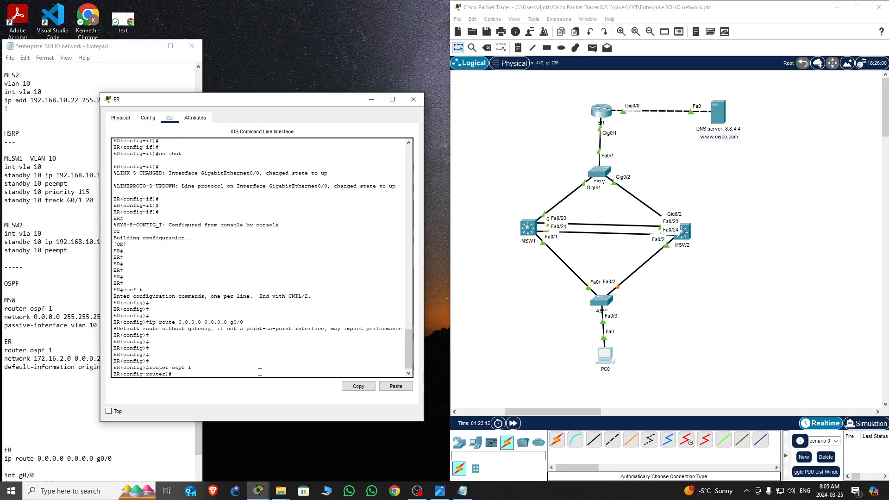
{"action": "type", "text": "default-information o"}
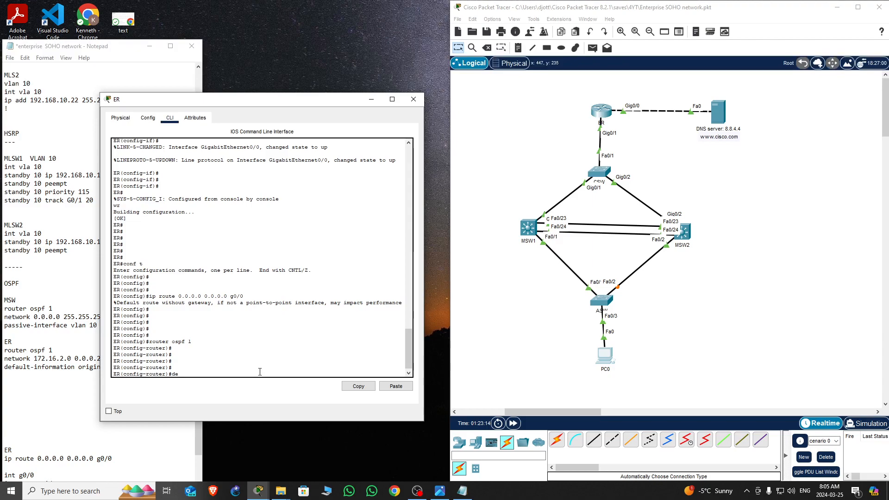
{"action": "key", "text": "Tab"}
{"action": "type", "text": "o"}
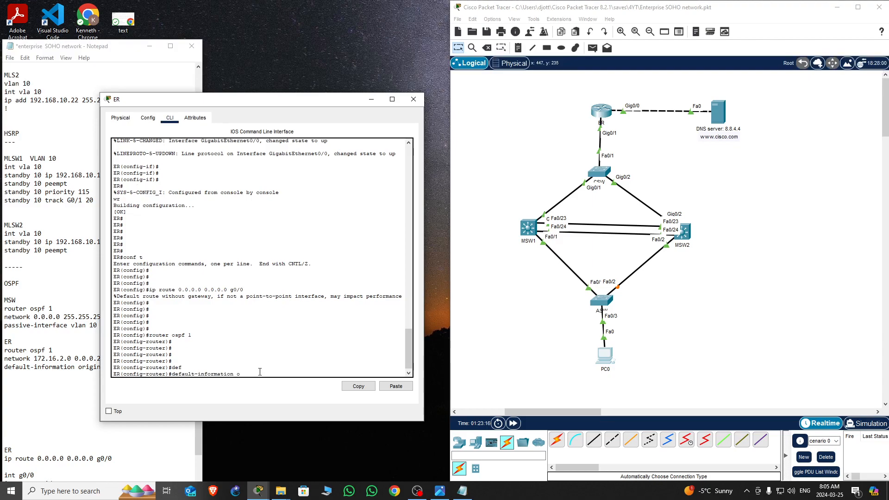
{"action": "type", "text": "r"}
{"action": "key", "text": "Tab"}
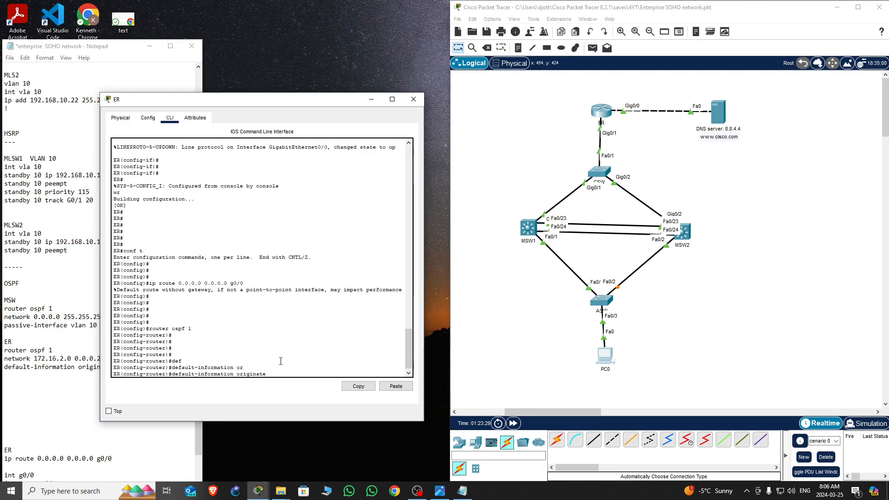
{"action": "key", "text": "Return"}
{"action": "key", "text": "Return"}
{"action": "key", "text": "Return"}
{"action": "key", "text": "Return"}
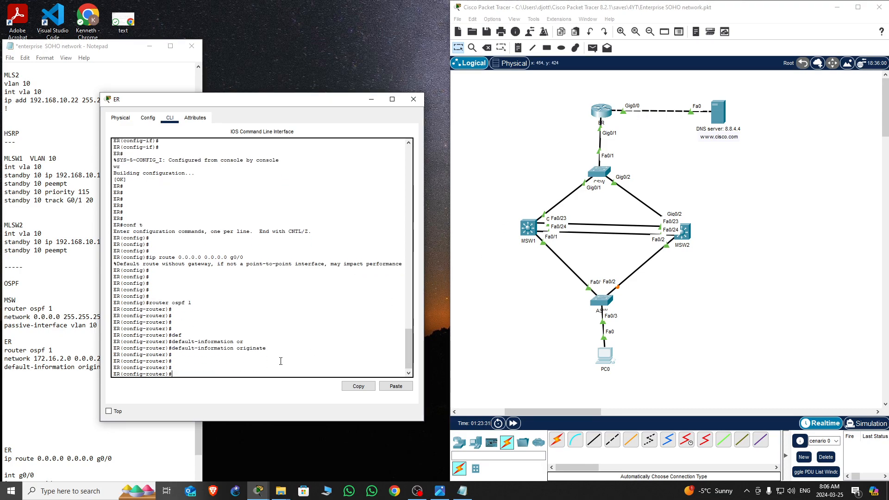
Exit configuration mode and save ER's configuration with wr
{"action": "key", "text": "ctrl+z"}
{"action": "key", "text": "Return"}
{"action": "key", "text": "Return"}
{"action": "type", "text": "wr"}
{"action": "key", "text": "Return"}
{"action": "key", "text": "Return"}
{"action": "key", "text": "Return"}
{"action": "key", "text": "Return"}
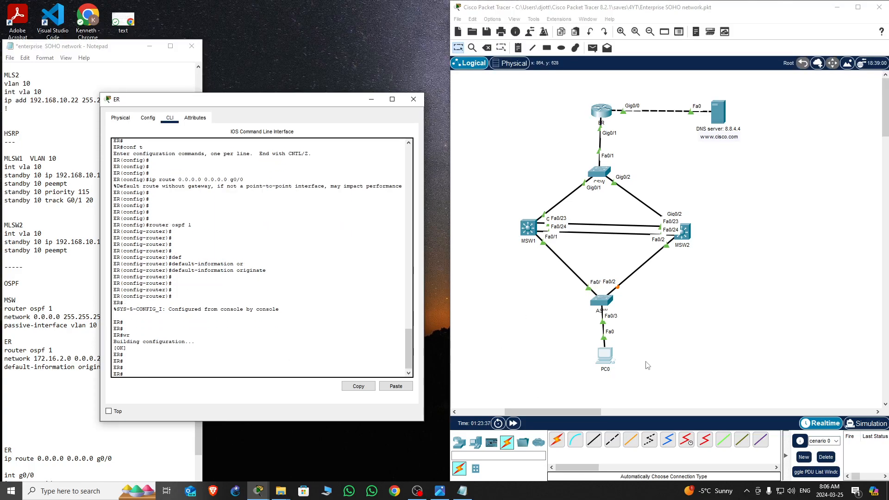
Open PC0's command prompt and repeat the ping to 8.8.4.5
{"action": "left_click", "coordinate": [608, 360]}
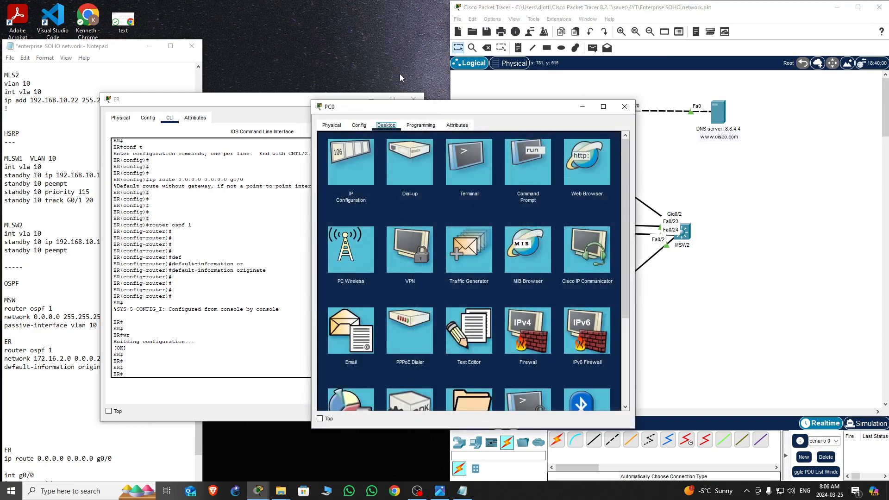
{"action": "left_click", "coordinate": [529, 162]}
{"action": "left_click_drag", "start_coordinate": [548, 105], "coordinate": [297, 86]}
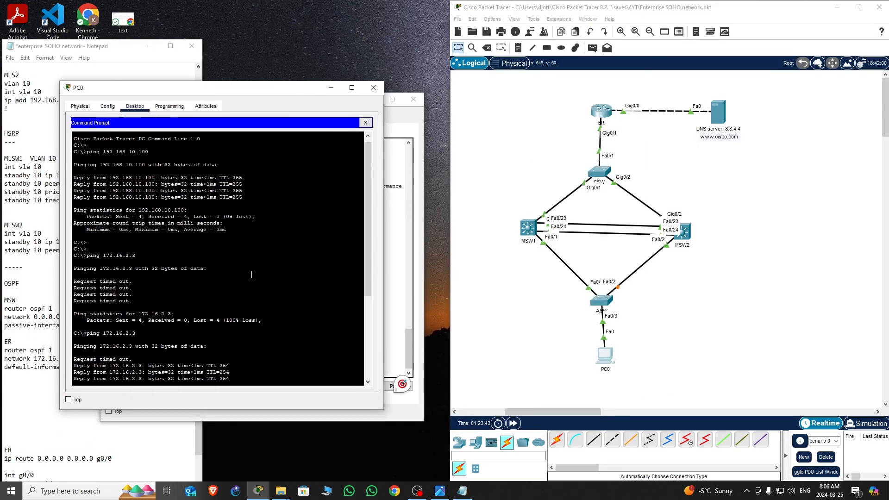
{"action": "scroll", "coordinate": [252, 274], "scroll_direction": "down", "scroll_amount": 7}
{"action": "key", "text": "Up"}
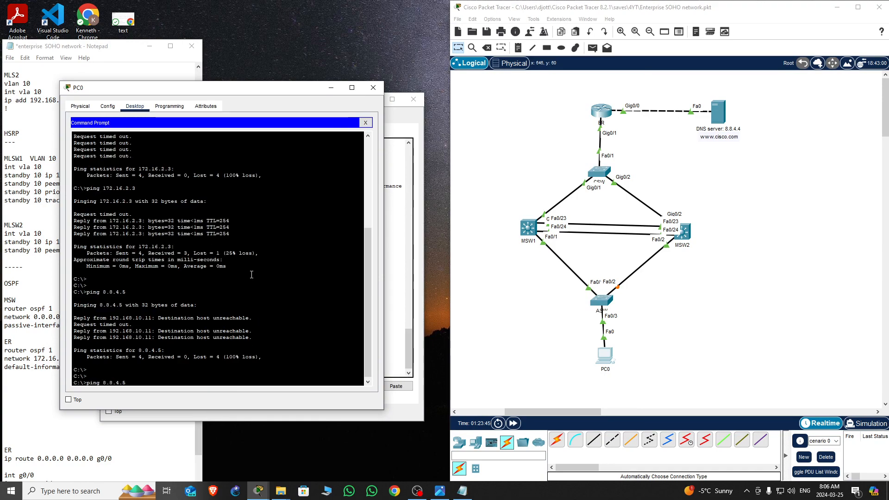
{"action": "key", "text": "Return"}
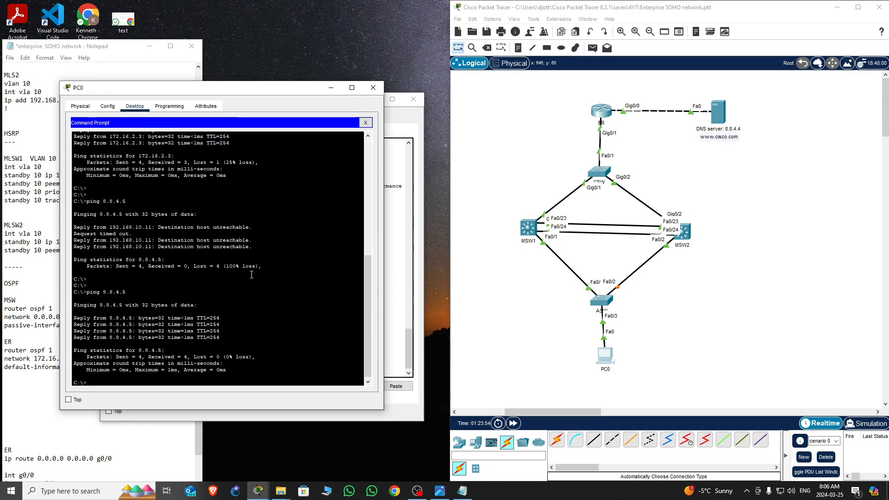
Ping 8.8.4.4 from PC0's command prompt
{"action": "key", "text": "Return"}
{"action": "key", "text": "Return"}
{"action": "key", "text": "Return"}
{"action": "key", "text": "Return"}
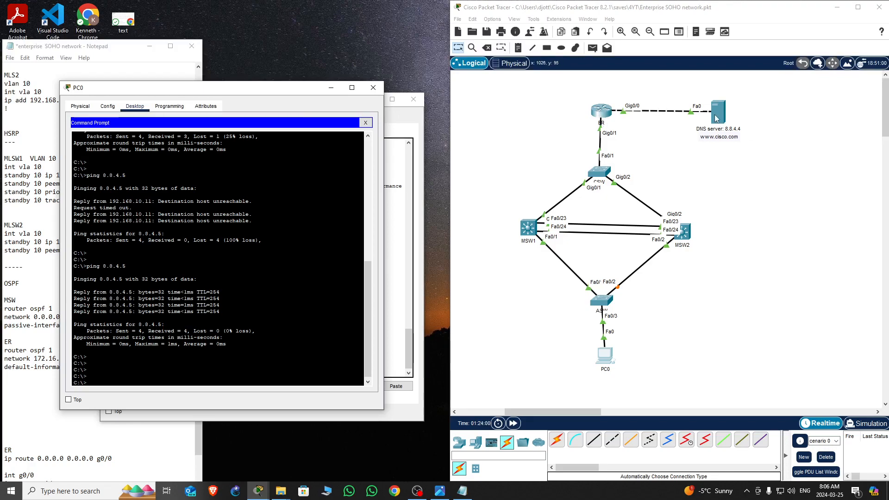
{"action": "left_click", "coordinate": [252, 308]}
{"action": "key", "text": "Up"}
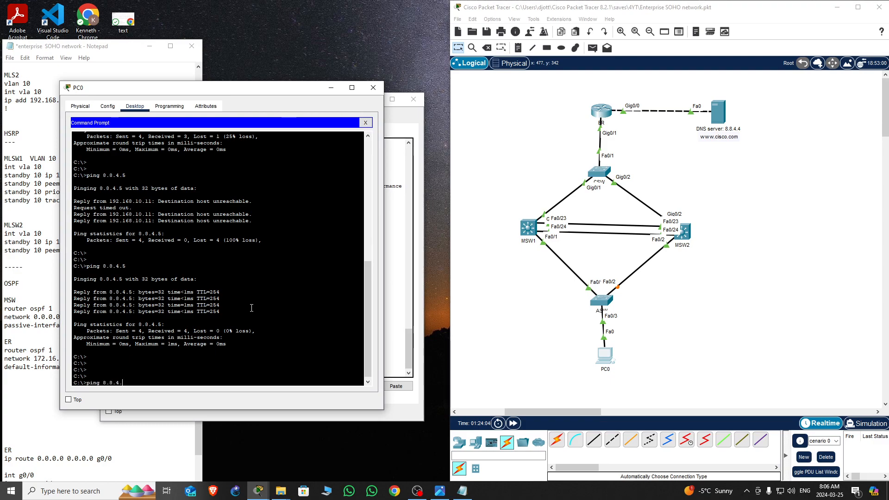
{"action": "type", "text": "4"}
{"action": "key", "text": "Return"}
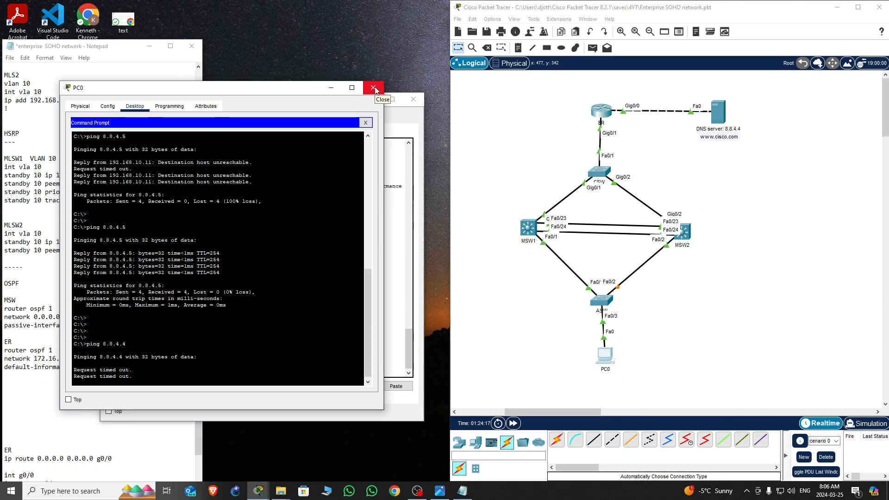
Close PC0's window and examine the DNS server's IP configuration settings
{"action": "left_click", "coordinate": [373, 88]}
{"action": "left_click", "coordinate": [719, 118]}
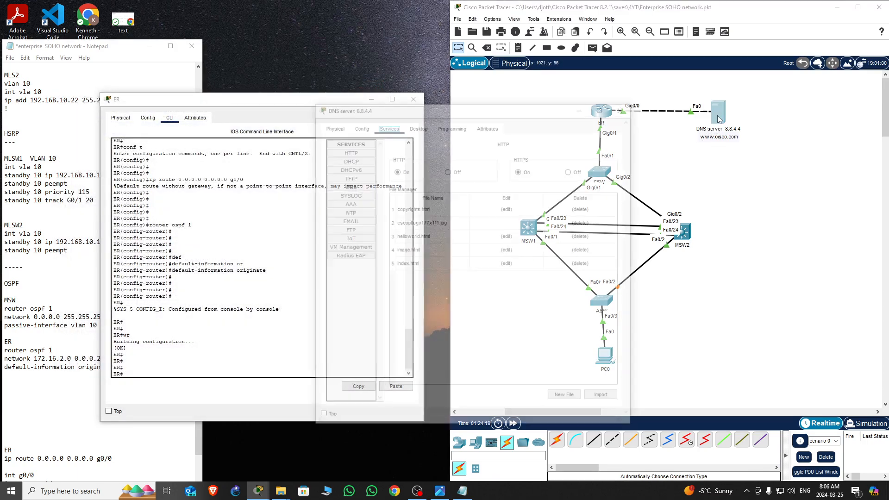
{"action": "left_click", "coordinate": [417, 125]}
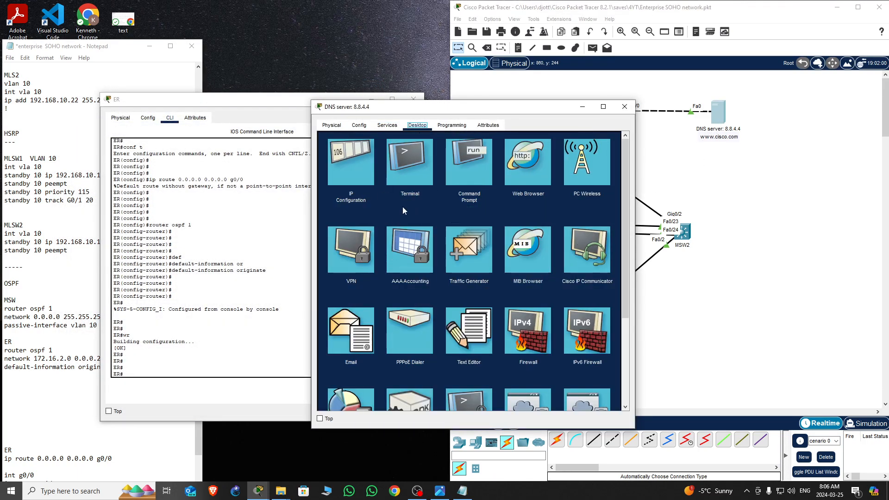
{"action": "left_click", "coordinate": [351, 163]}
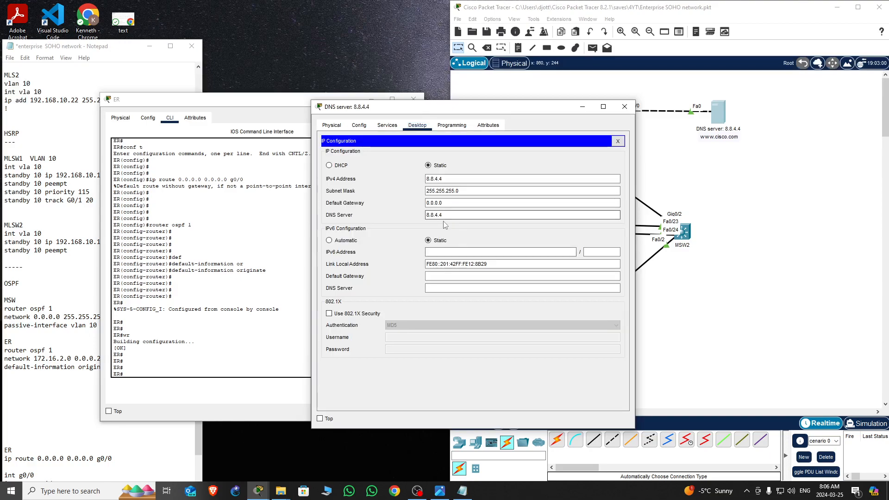
{"action": "left_click_drag", "start_coordinate": [445, 203], "coordinate": [398, 204]}
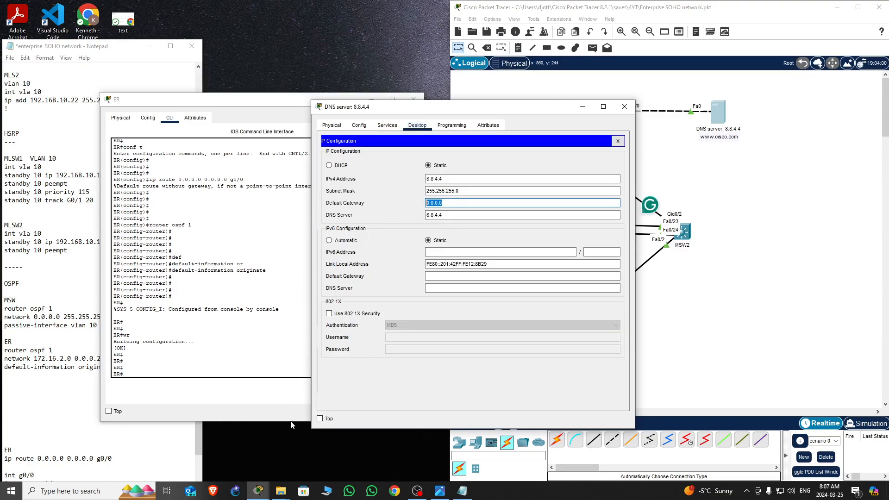
{"action": "left_click_drag", "start_coordinate": [544, 110], "coordinate": [364, 198]}
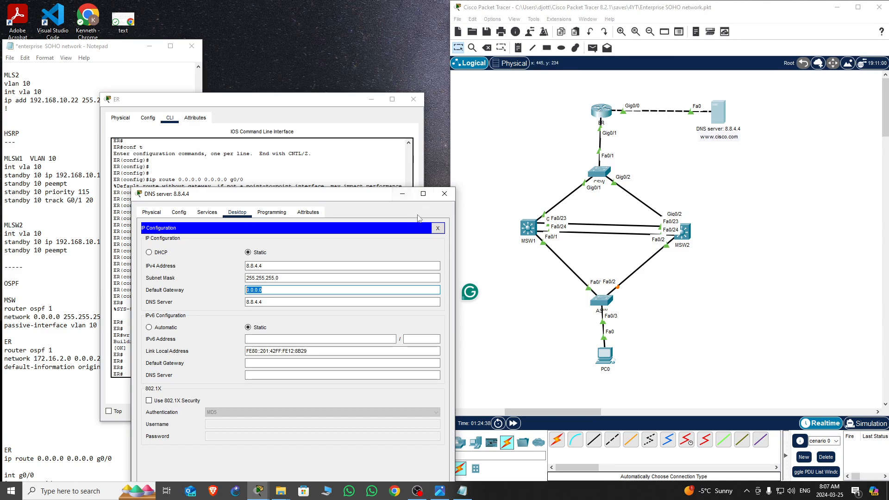
{"action": "left_click_drag", "start_coordinate": [388, 196], "coordinate": [415, 128]}
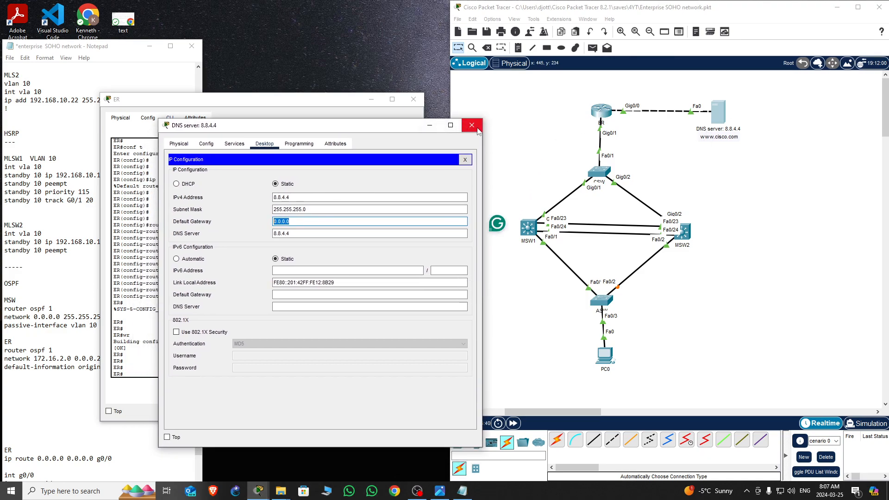
{"action": "left_click", "coordinate": [472, 126]}
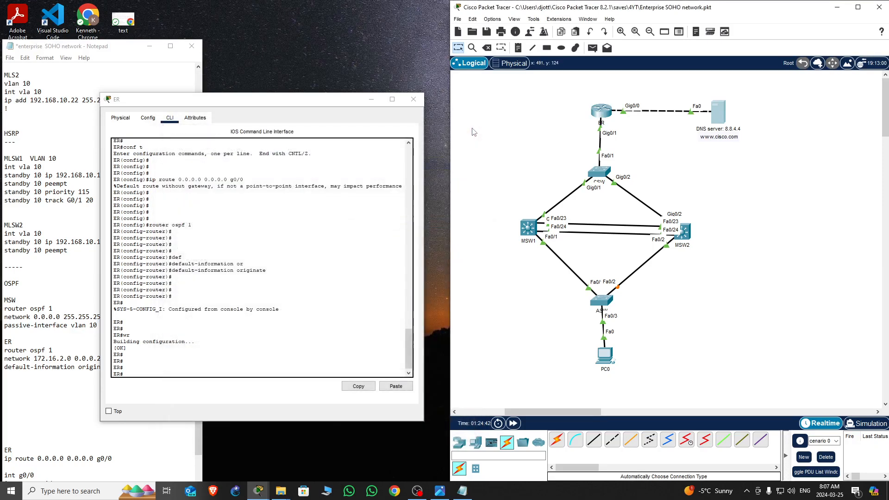
Enter global configuration on ER and set interface g0/0 as the NAT outside interface
{"action": "left_click_drag", "start_coordinate": [317, 99], "coordinate": [469, 59]}
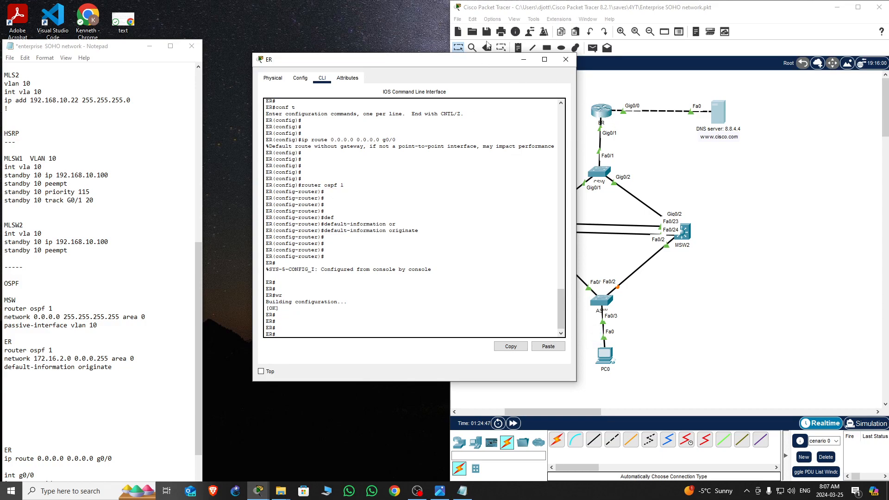
{"action": "key", "text": "Return"}
{"action": "key", "text": "Return"}
{"action": "key", "text": "Return"}
{"action": "key", "text": "Return"}
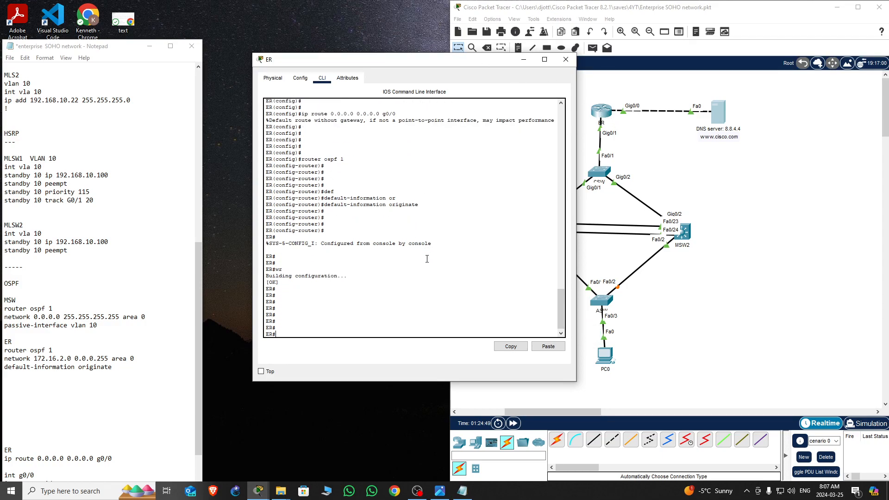
{"action": "type", "text": "conf t"}
{"action": "key", "text": "Return"}
{"action": "key", "text": "Return"}
{"action": "key", "text": "Return"}
{"action": "key", "text": "Return"}
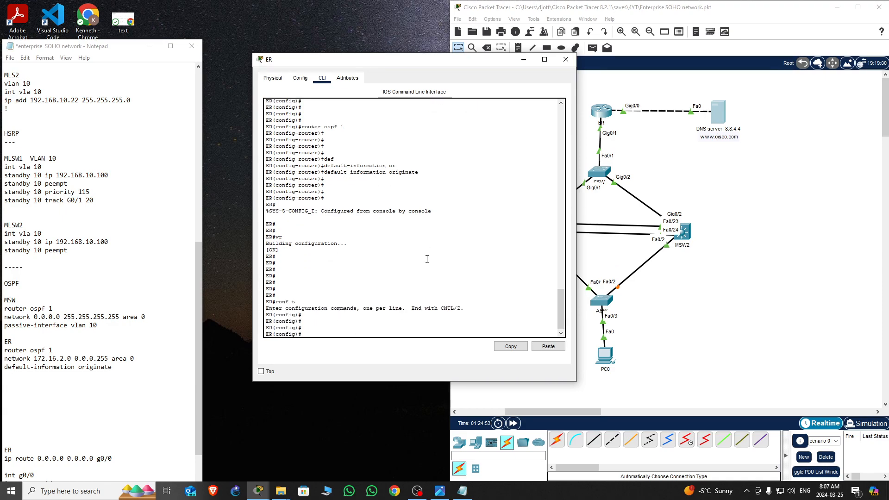
{"action": "type", "text": "int g0/0"}
{"action": "key", "text": "Return"}
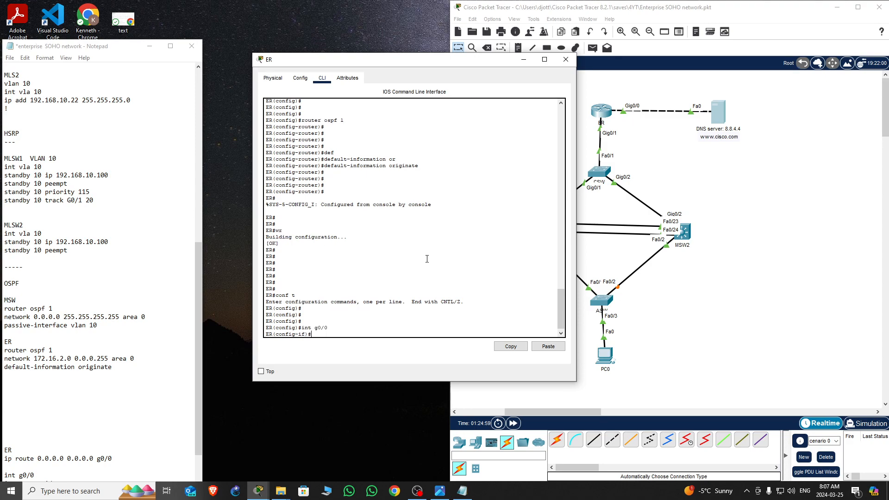
{"action": "type", "text": "ip nat ou"}
{"action": "key", "text": "Tab"}
{"action": "key", "text": "Return"}
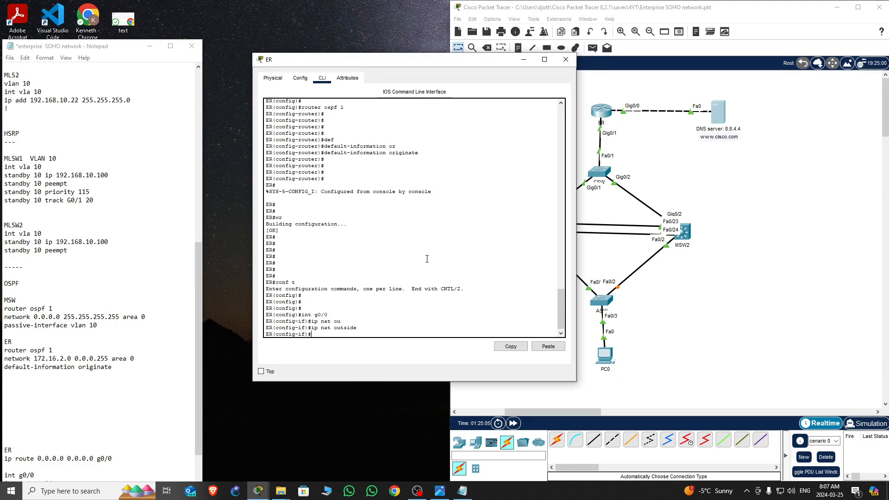
Set ER's interface g0/1 as the NAT inside interface and exit the interface
{"action": "key", "text": "Up"}
{"action": "key", "text": "Up"}
{"action": "key", "text": "BackSpace"}
{"action": "key", "text": "BackSpace"}
{"action": "key", "text": "BackSpace"}
{"action": "key", "text": "BackSpace"}
{"action": "key", "text": "BackSpace"}
{"action": "type", "text": "g0/1"}
{"action": "key", "text": "Return"}
{"action": "key", "text": "Return"}
{"action": "key", "text": "Return"}
{"action": "key", "text": "Return"}
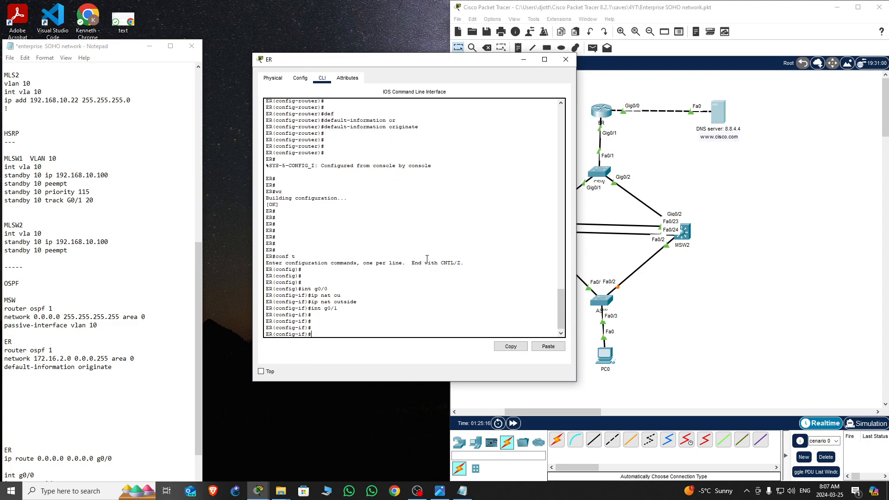
{"action": "key", "text": "Up"}
{"action": "key", "text": "Up"}
{"action": "type", "text": "ins"}
{"action": "key", "text": "Tab"}
{"action": "key", "text": "Return"}
{"action": "key", "text": "Return"}
{"action": "key", "text": "Return"}
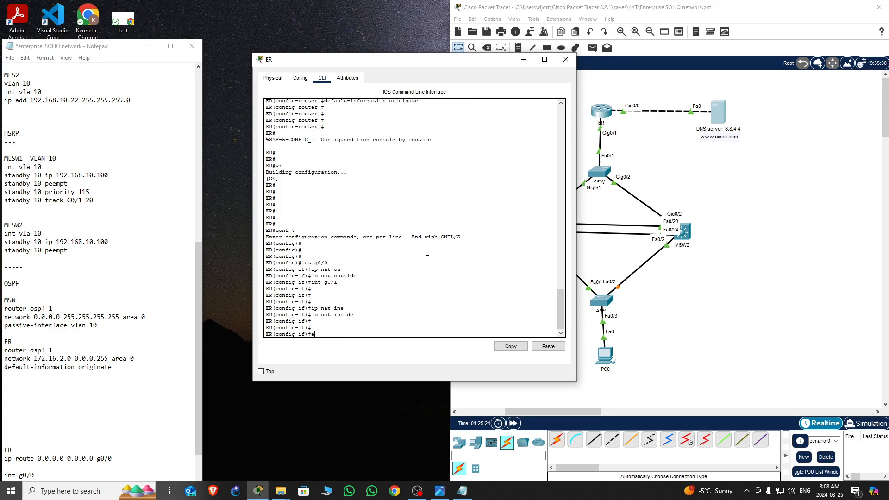
{"action": "type", "text": "exi"}
{"action": "key", "text": "Return"}
{"action": "key", "text": "Return"}
{"action": "key", "text": "Return"}
{"action": "key", "text": "Return"}
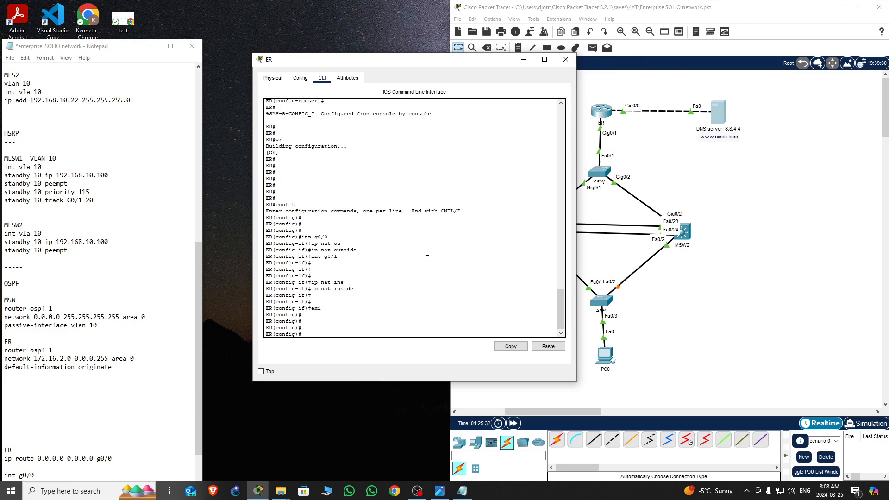
Create access list 10 on ER permitting 192.168.10.0 with wildcard 0.0.0.255
{"action": "left_click_drag", "start_coordinate": [476, 64], "coordinate": [298, 36]}
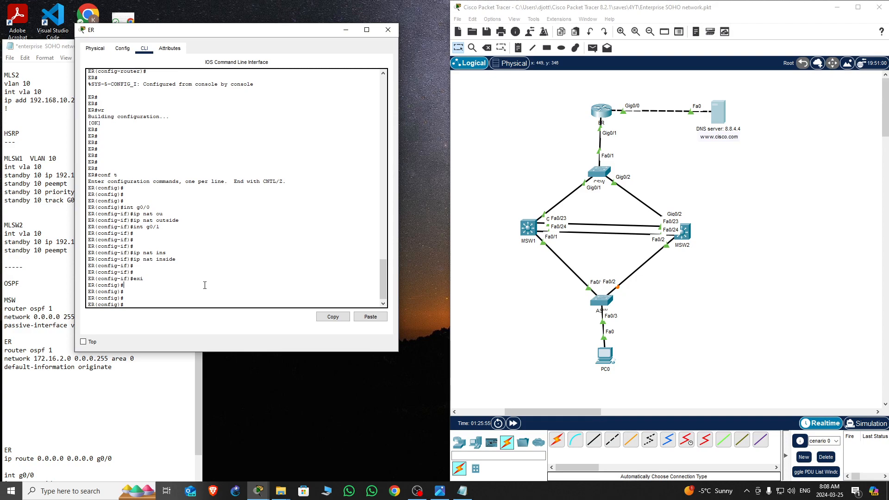
{"action": "key", "text": "Return"}
{"action": "key", "text": "Return"}
{"action": "key", "text": "Return"}
{"action": "type", "text": "acc"}
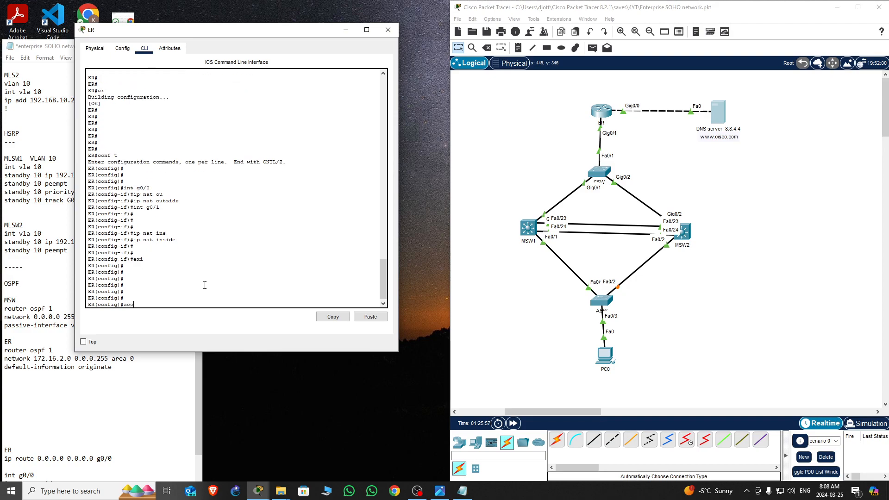
{"action": "type", "text": "e"}
{"action": "key", "text": "Tab"}
{"action": "type", "text": "10 ?"}
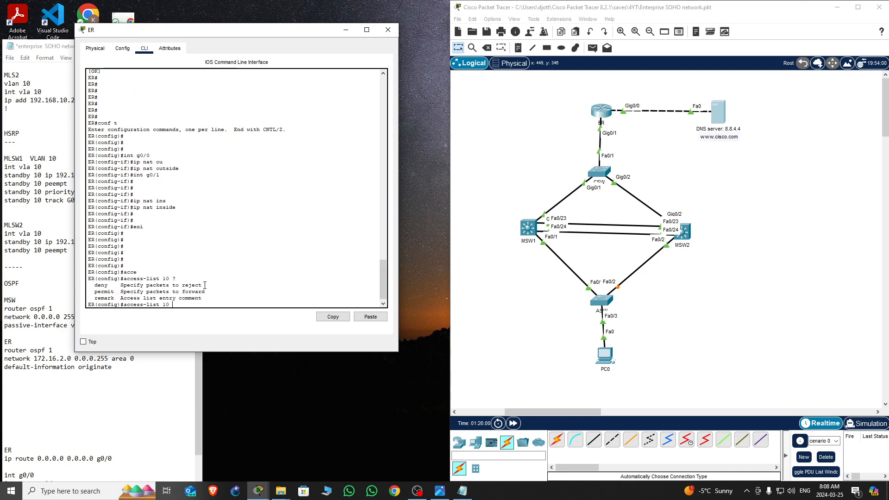
{"action": "type", "text": "per"}
{"action": "key", "text": "Tab"}
{"action": "type", "text": "192"}
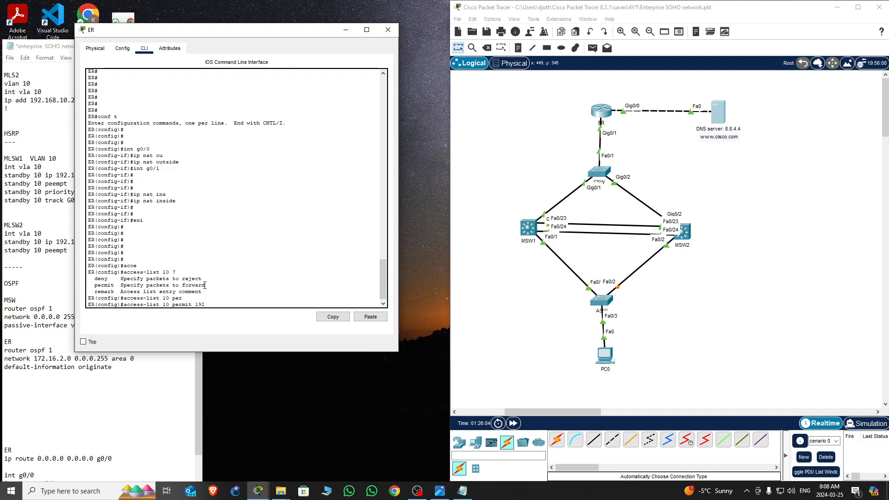
{"action": "type", "text": ".168.10.0"}
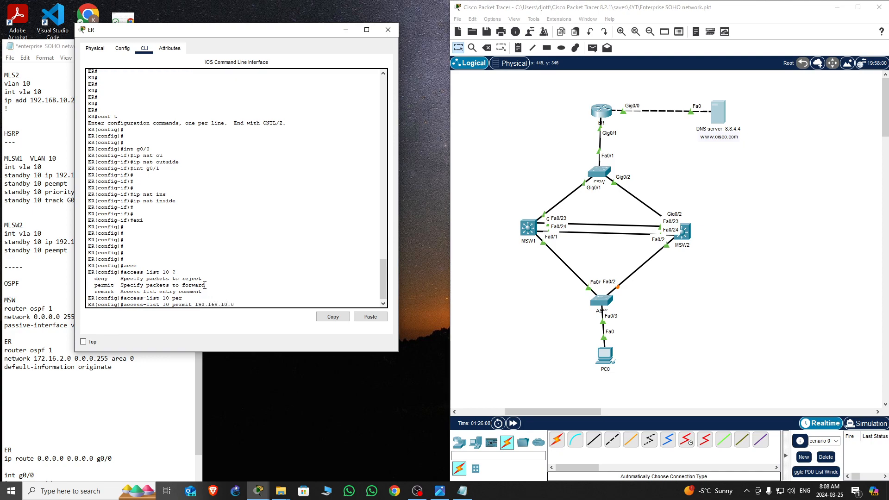
{"action": "type", "text": " 0.0.0.255"}
{"action": "key", "text": "Return"}
{"action": "key", "text": "Return"}
{"action": "key", "text": "Return"}
{"action": "key", "text": "Return"}
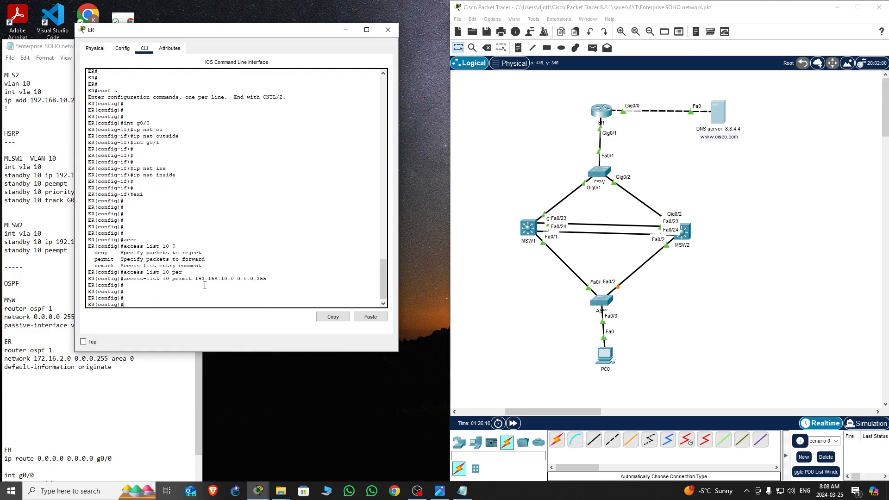
Configure NAT inside source list 10 using interface g0/0 on ER, checking the notes
{"action": "left_click", "coordinate": [124, 449]}
{"action": "left_click_drag", "start_coordinate": [121, 48], "coordinate": [208, 10]}
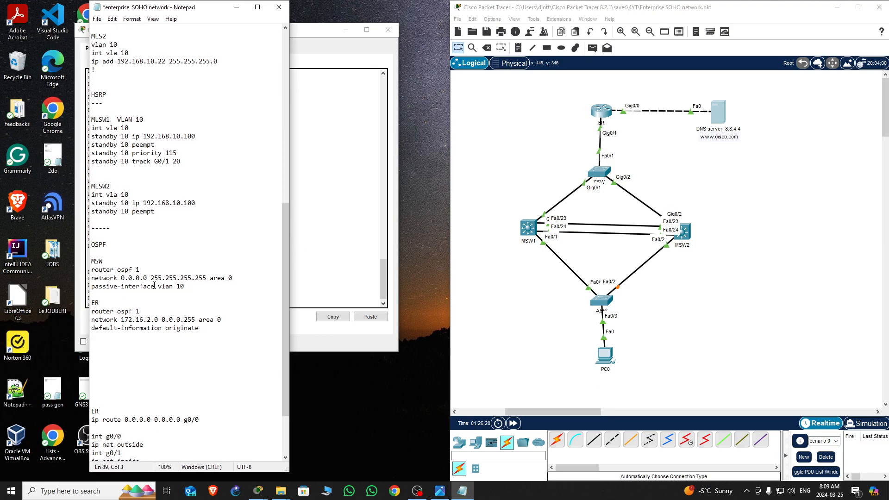
{"action": "scroll", "coordinate": [178, 306], "scroll_direction": "down", "scroll_amount": 3}
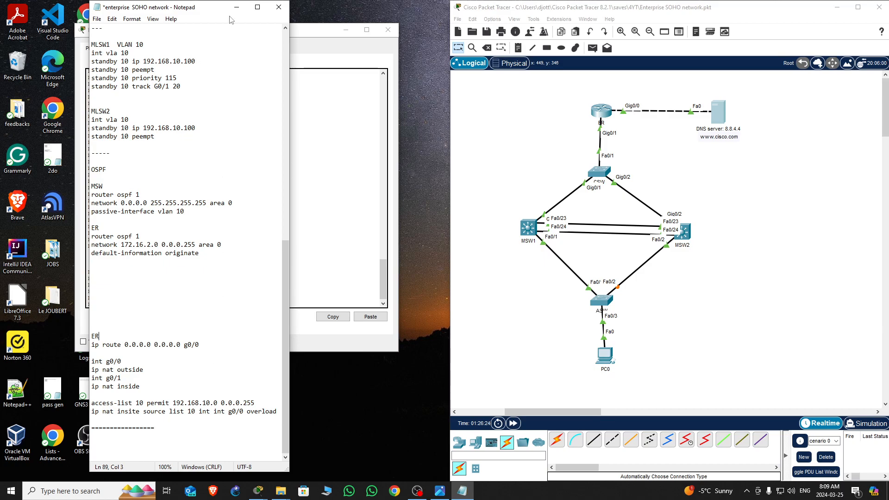
{"action": "left_click_drag", "start_coordinate": [206, 8], "coordinate": [44, 279]}
{"action": "left_click", "coordinate": [292, 274]}
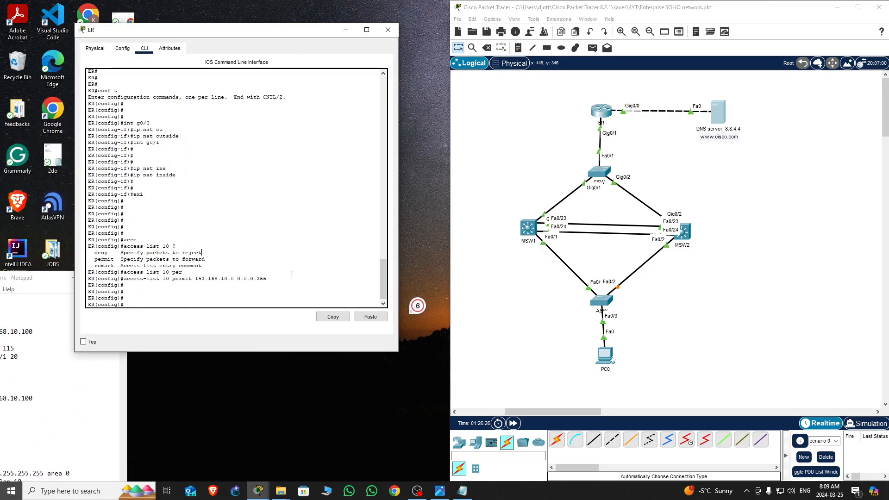
{"action": "key", "text": "Return"}
{"action": "key", "text": "Return"}
{"action": "key", "text": "Return"}
{"action": "key", "text": "Return"}
{"action": "key", "text": "Return"}
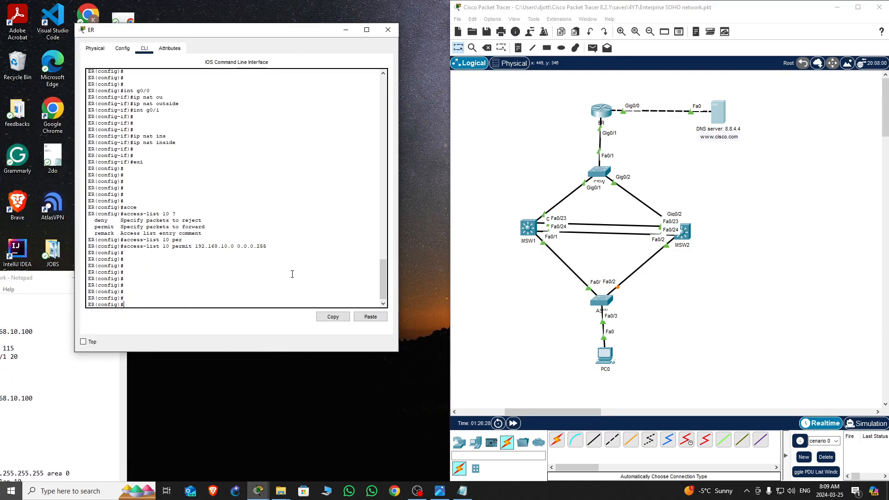
{"action": "type", "text": "ip nat ins"}
{"action": "key", "text": "Tab"}
{"action": "type", "text": "sou"}
{"action": "key", "text": "Tab"}
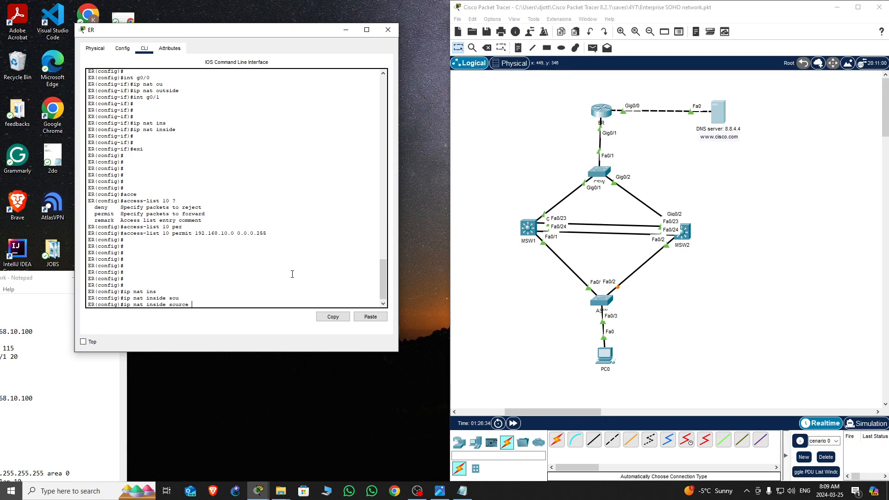
{"action": "type", "text": "li"}
{"action": "key", "text": "Tab"}
{"action": "type", "text": "10"}
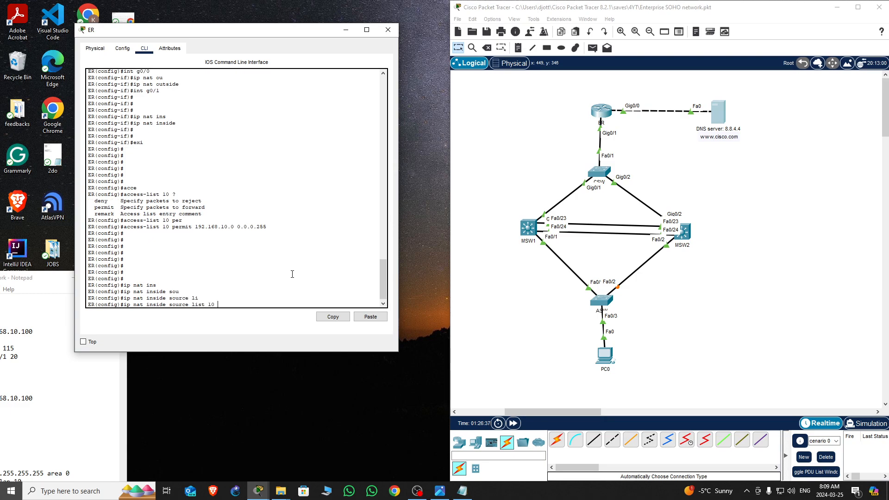
{"action": "left_click_drag", "start_coordinate": [51, 283], "coordinate": [171, 167]}
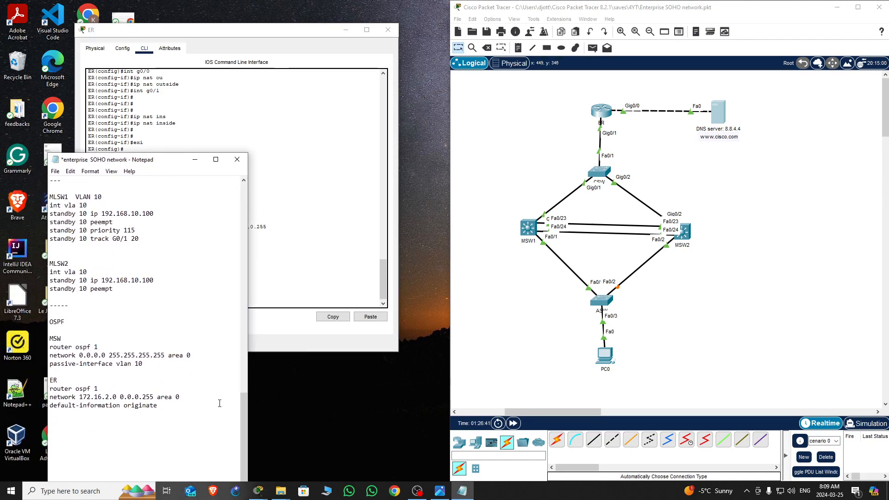
{"action": "left_click", "coordinate": [369, 371]}
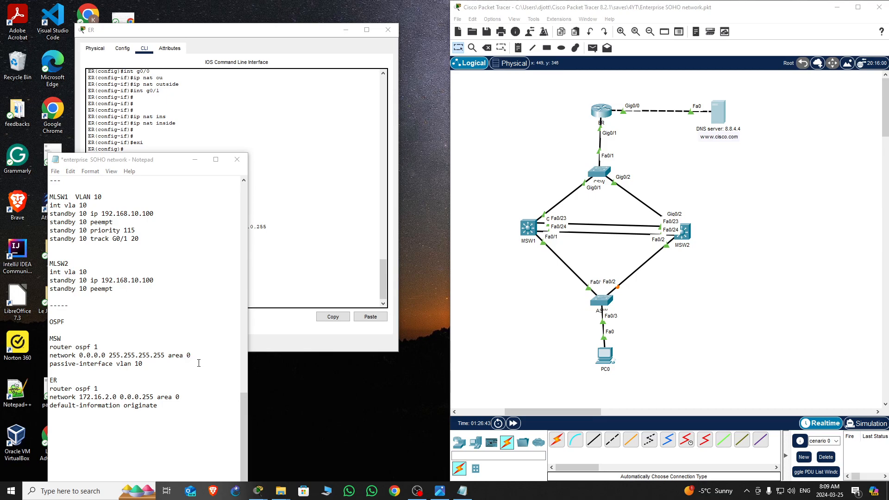
{"action": "left_click_drag", "start_coordinate": [172, 162], "coordinate": [82, 415]}
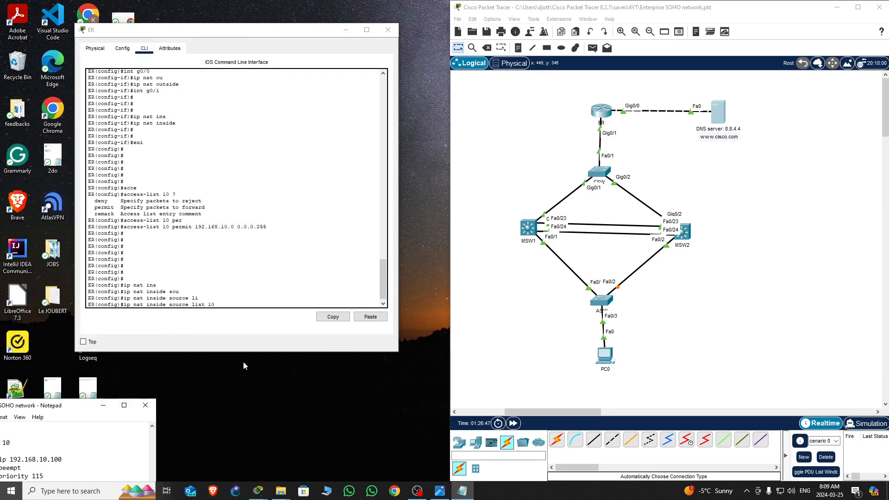
{"action": "double_click", "coordinate": [236, 300]}
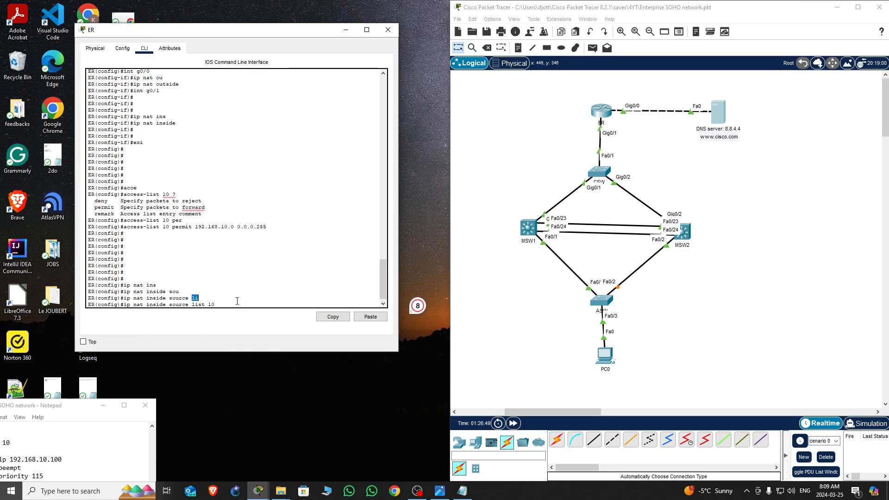
{"action": "type", "text": "in"}
{"action": "key", "text": "Tab"}
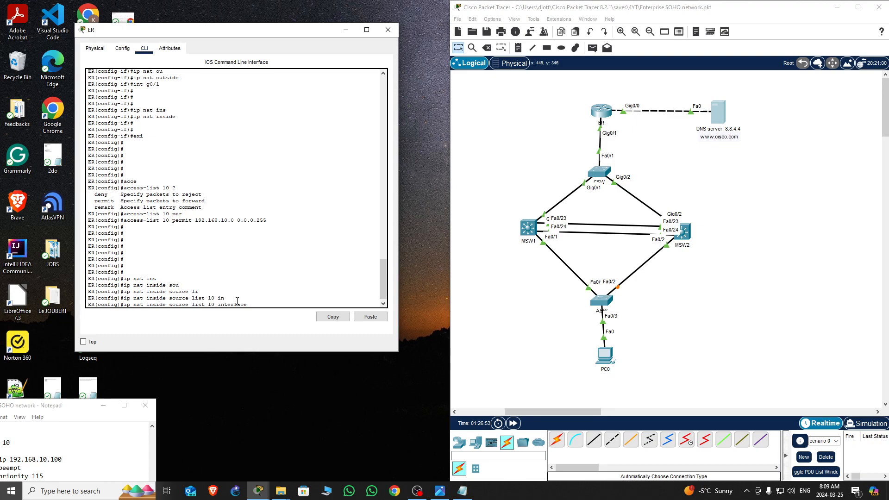
{"action": "type", "text": "g0/0"}
{"action": "key", "text": "Return"}
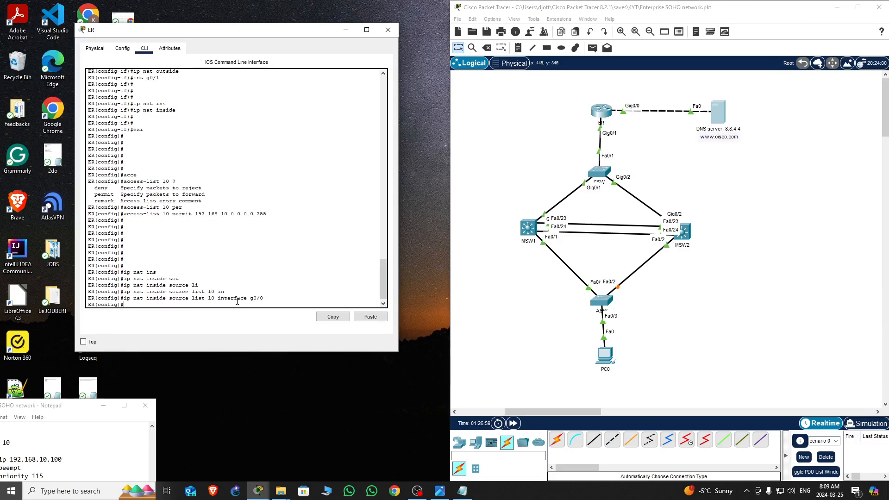
Exit ER's configuration mode
{"action": "key", "text": "Return"}
{"action": "key", "text": "Return"}
{"action": "key", "text": "Return"}
{"action": "key", "text": "ctrl+z"}
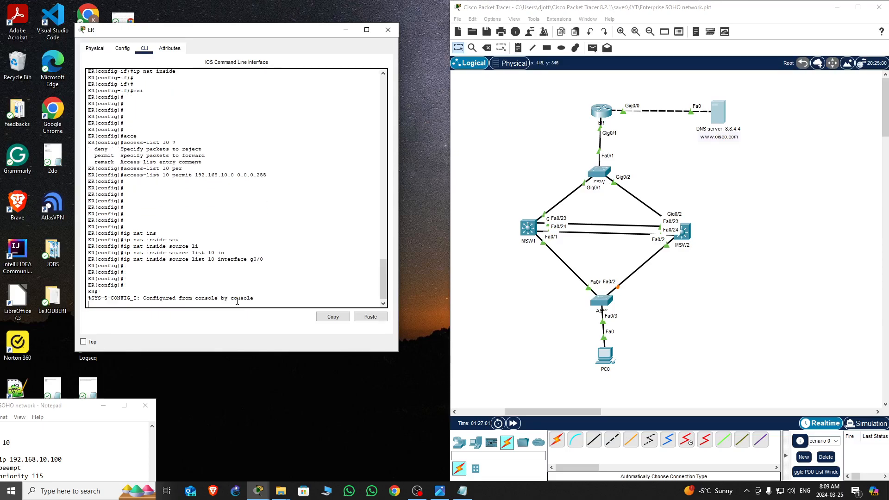
{"action": "key", "text": "Return"}
{"action": "key", "text": "Return"}
{"action": "key", "text": "Return"}
{"action": "key", "text": "Return"}
{"action": "key", "text": "Return"}
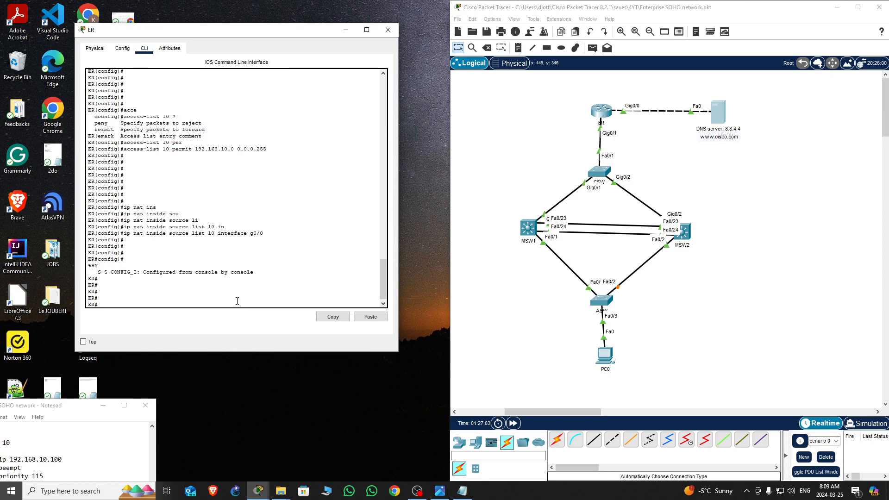
Save ER's running configuration to startup and close the router's window
{"action": "type", "text": "wr"}
{"action": "key", "text": "Return"}
{"action": "key", "text": "Return"}
{"action": "key", "text": "Return"}
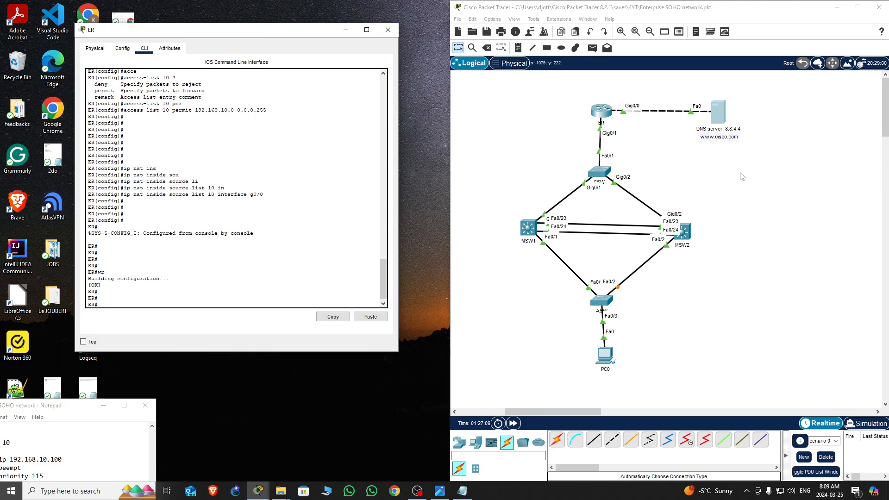
{"action": "left_click", "coordinate": [387, 30]}
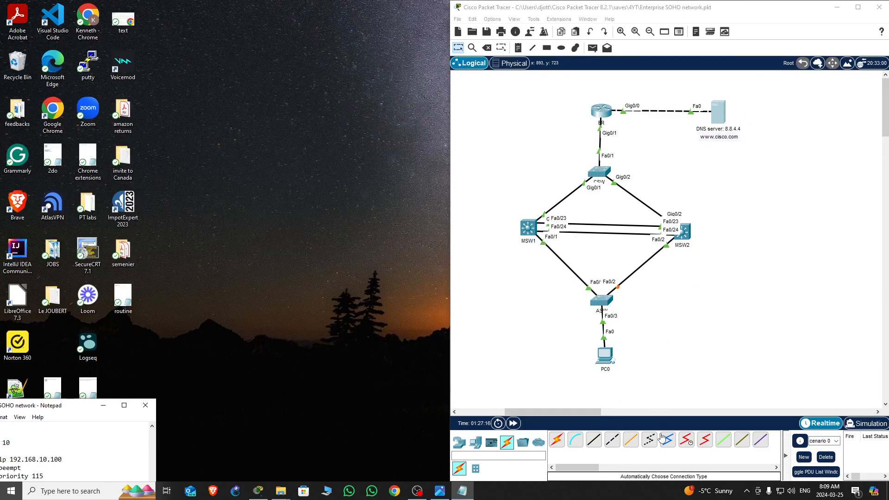
Open PC0's command prompt and run the ping to 8.8.4.4 to test connectivity
{"action": "left_click", "coordinate": [607, 356]}
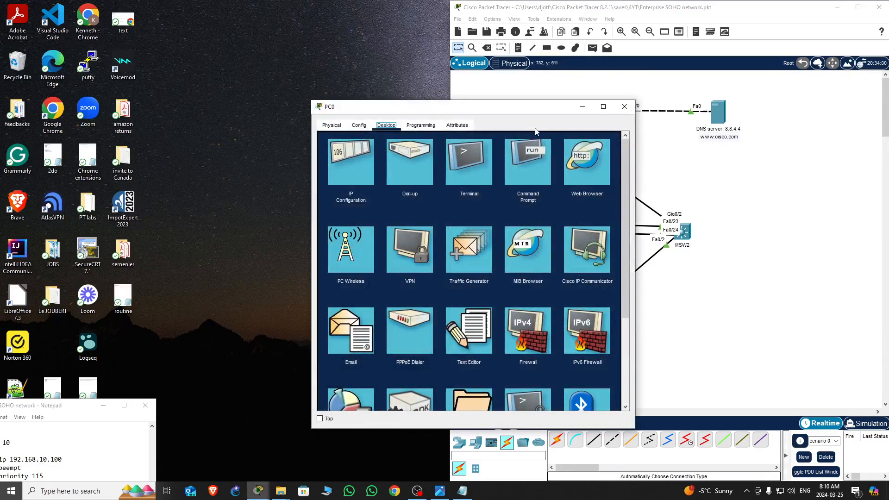
{"action": "left_click_drag", "start_coordinate": [537, 110], "coordinate": [318, 71]}
{"action": "left_click", "coordinate": [310, 118]}
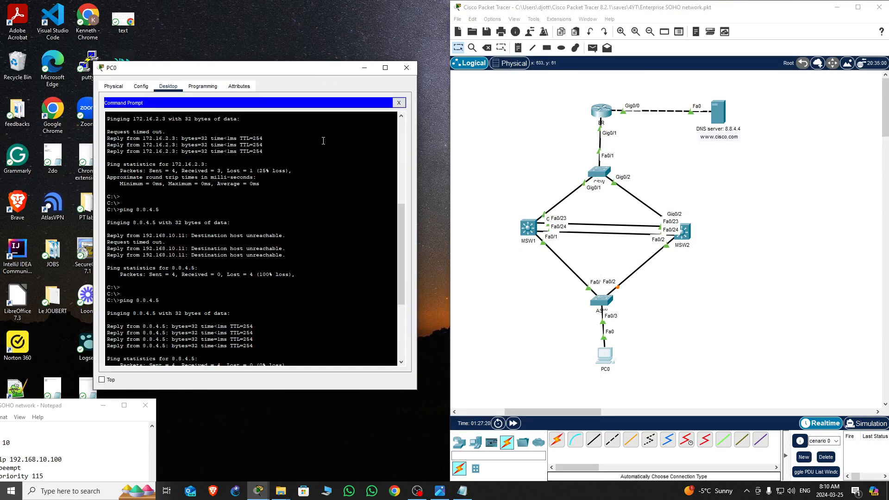
{"action": "scroll", "coordinate": [306, 234], "scroll_direction": "down", "scroll_amount": 8}
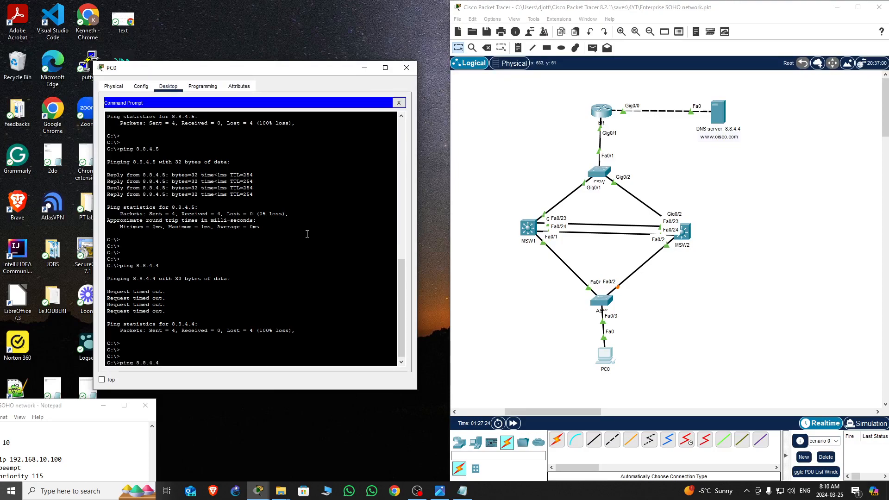
{"action": "key", "text": "Return"}
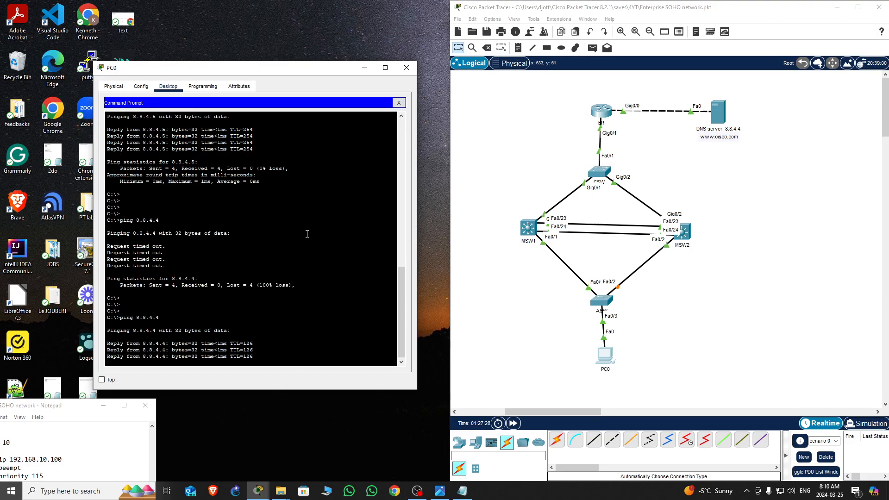
{"action": "key", "text": "Return"}
{"action": "key", "text": "Return"}
{"action": "key", "text": "Return"}
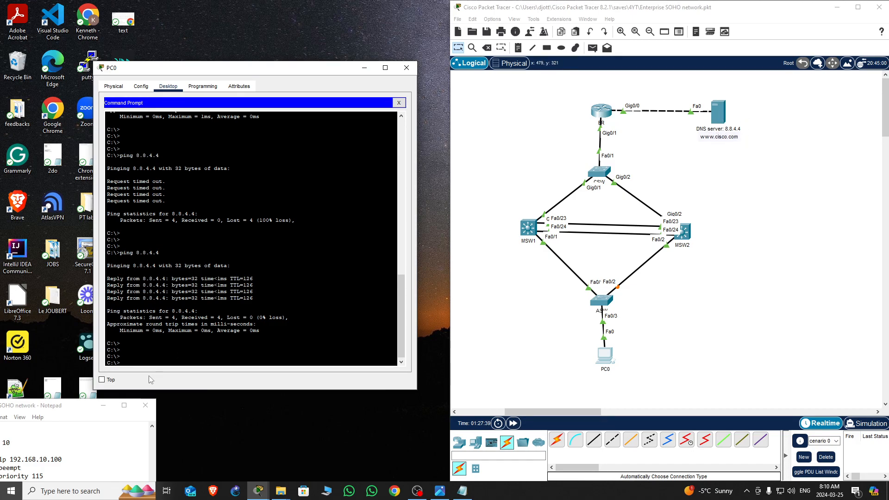
{"action": "left_click", "coordinate": [398, 103]}
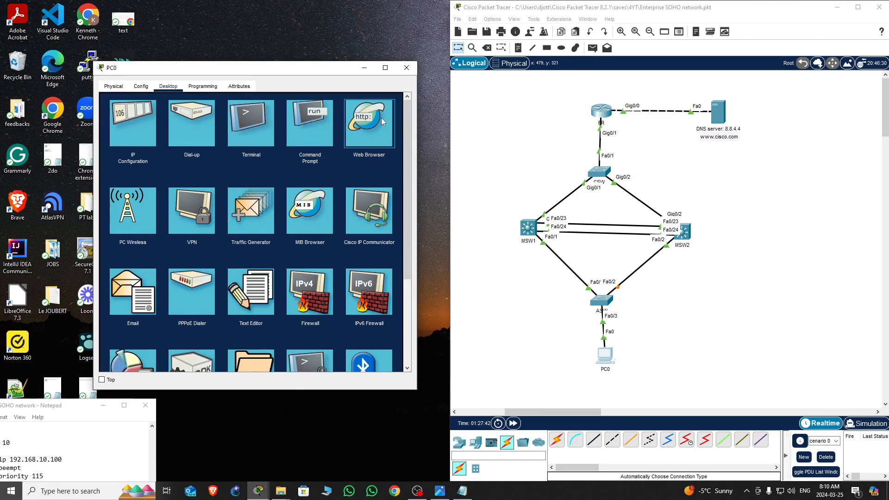
{"action": "left_click", "coordinate": [365, 125]}
{"action": "left_click", "coordinate": [172, 111]}
{"action": "type", "text": "w"}
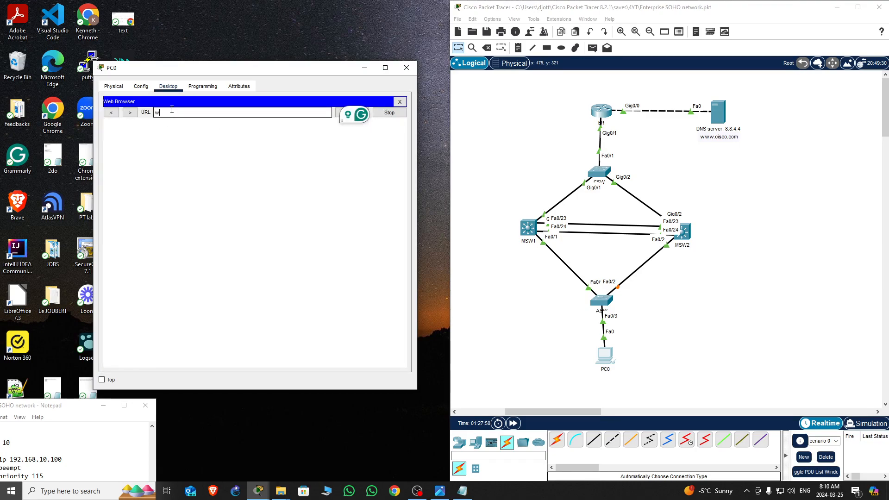
{"action": "type", "text": "ww.c"}
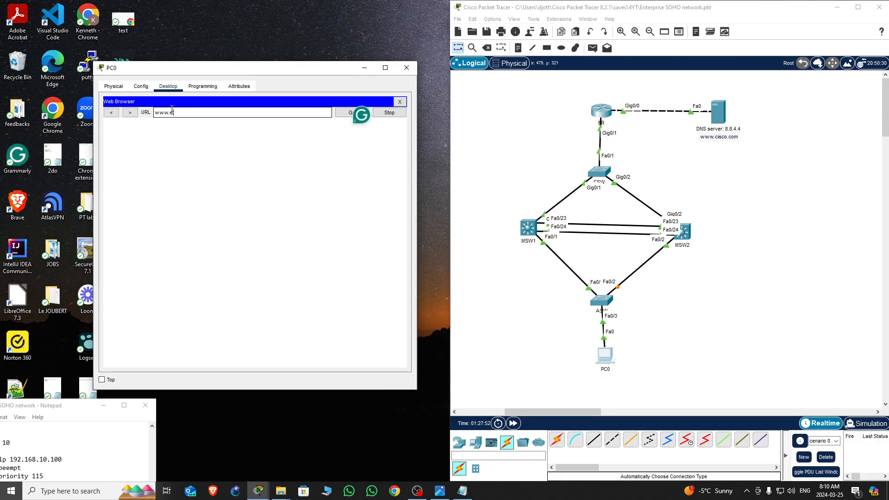
{"action": "type", "text": "isco.com"}
{"action": "key", "text": "Return"}
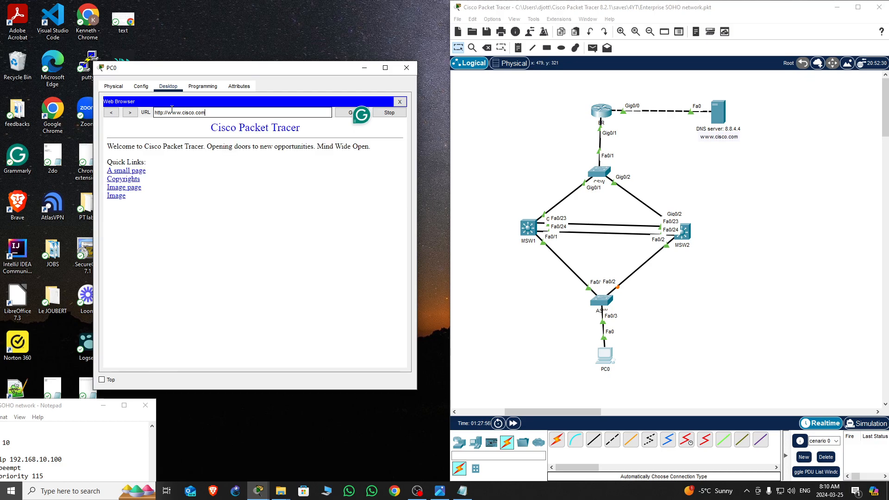